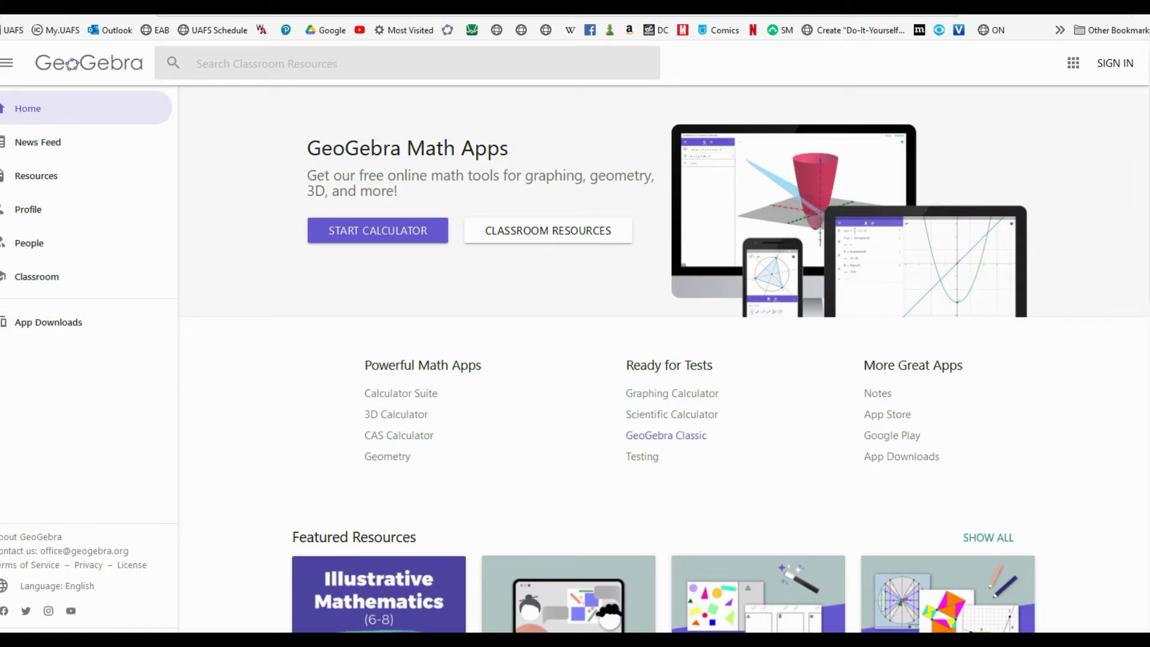
- Restore the browser window with the GeoGebra home page over the Euclidean geometry document
key("super+Down")
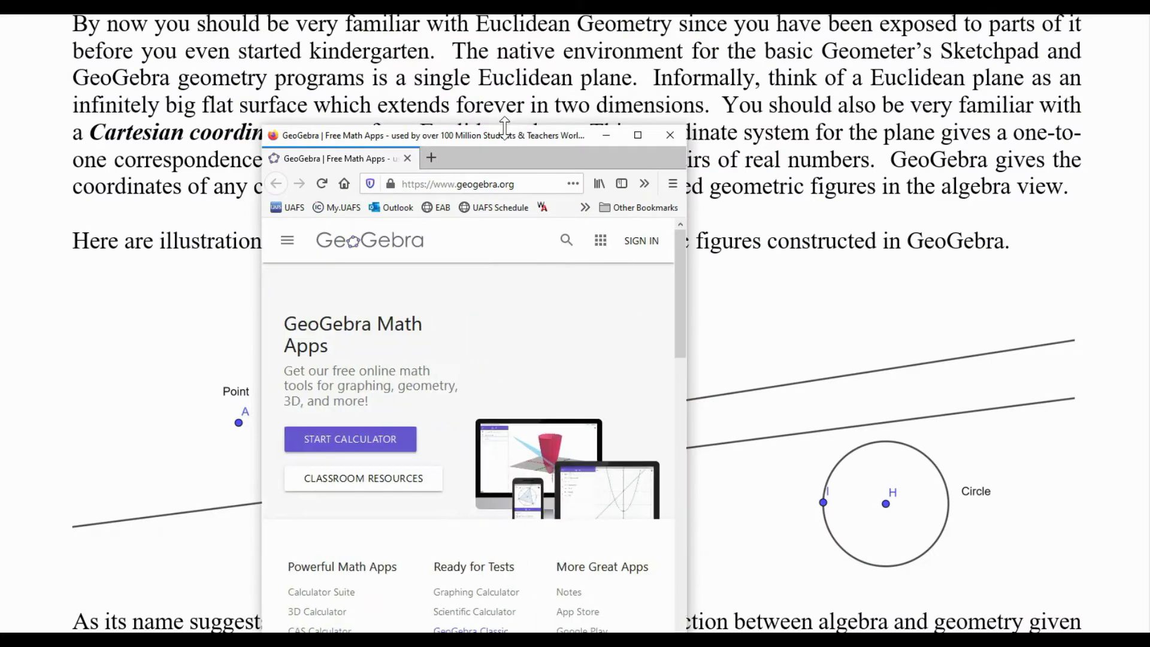
- Enlarge the browser window to fill the screen and launch GeoGebra Classic
left_click_drag(495, 65, 239, 0)
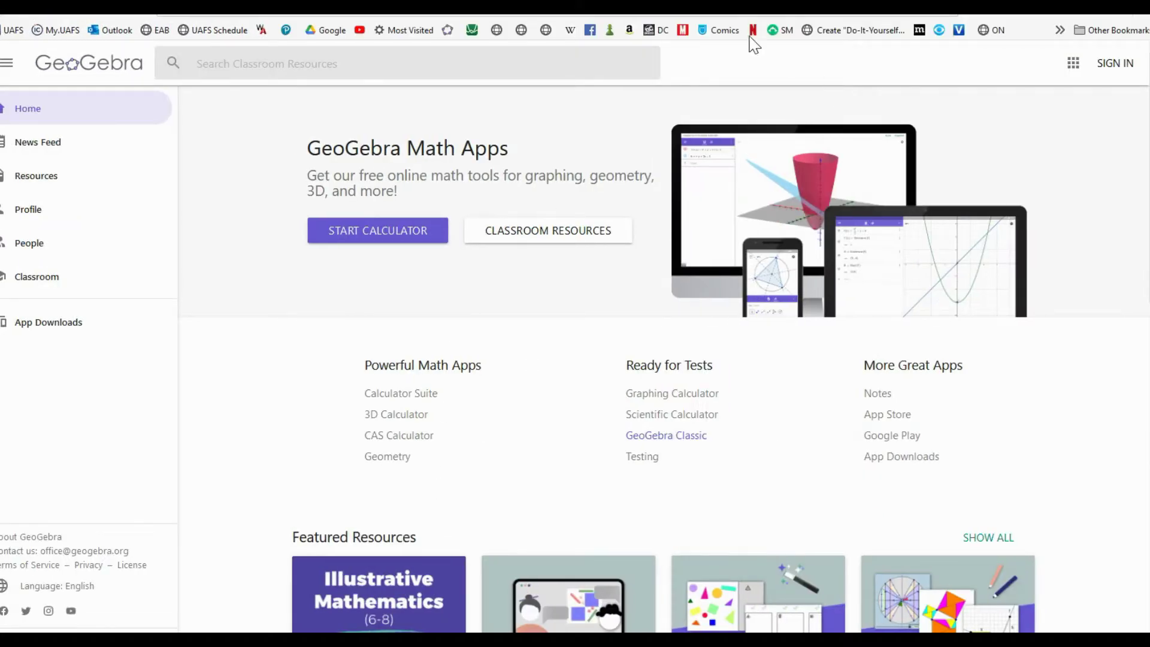
key("super+Down")
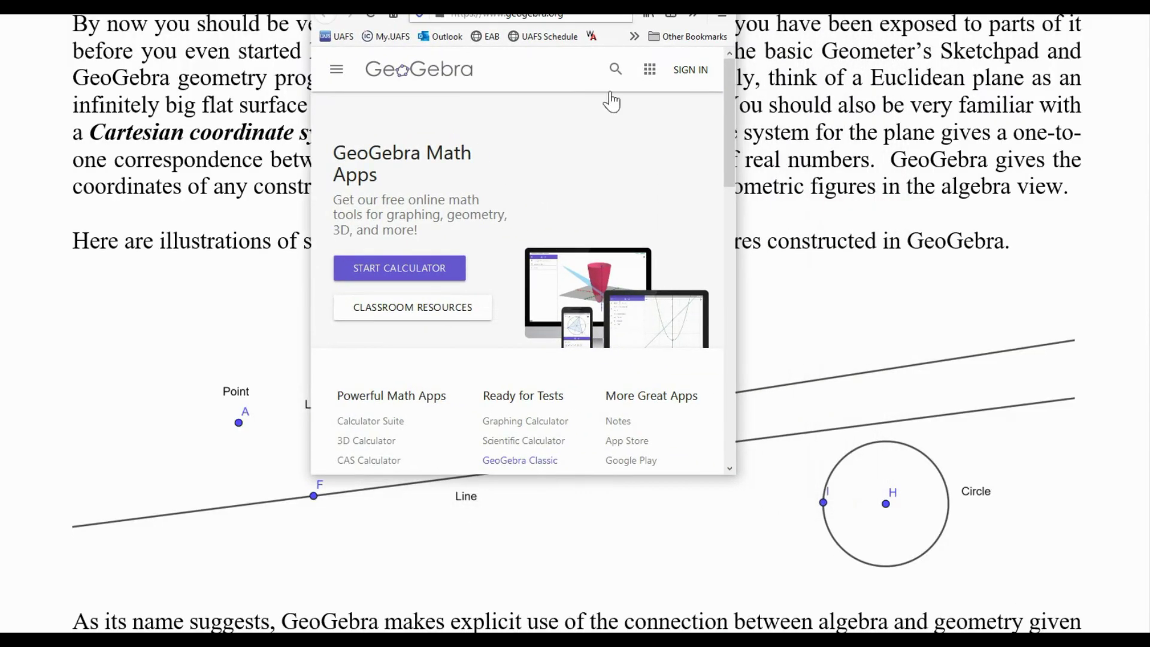
left_click_drag(736, 366, 1147, 381)
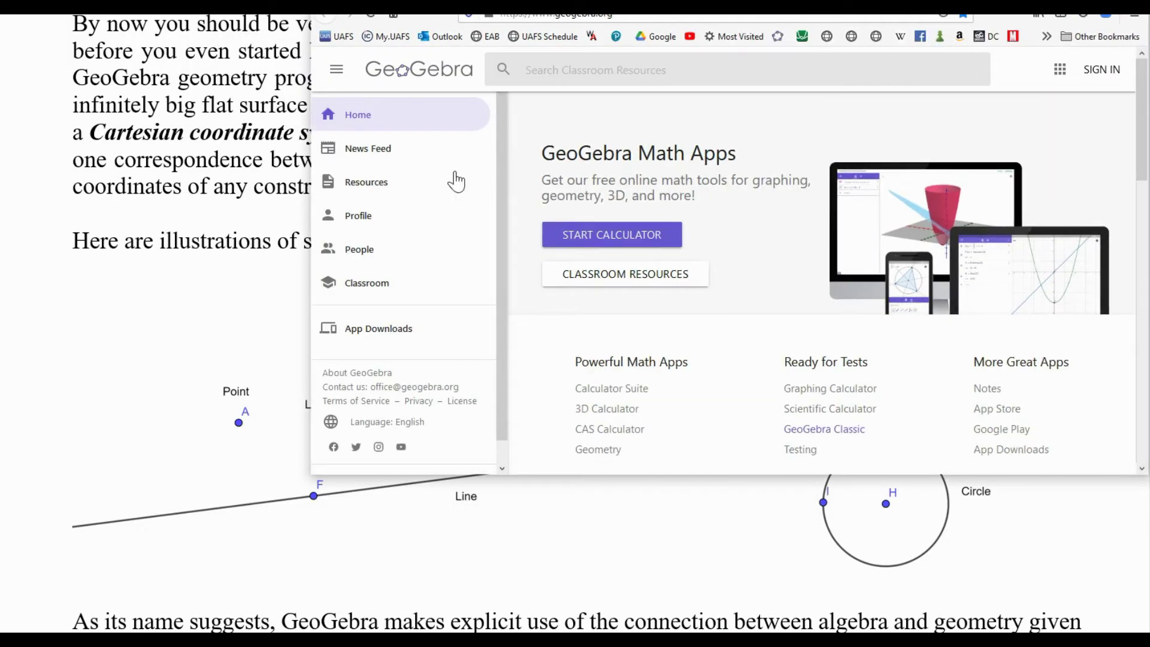
left_click_drag(308, 264, 3, 263)
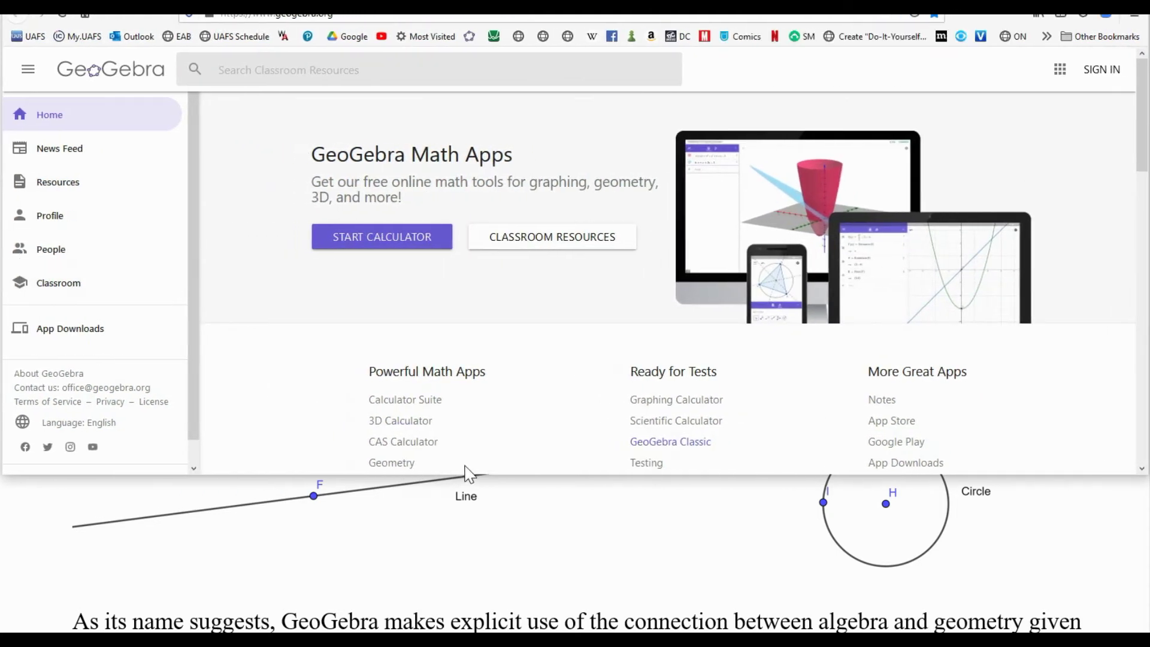
left_click_drag(494, 479, 487, 625)
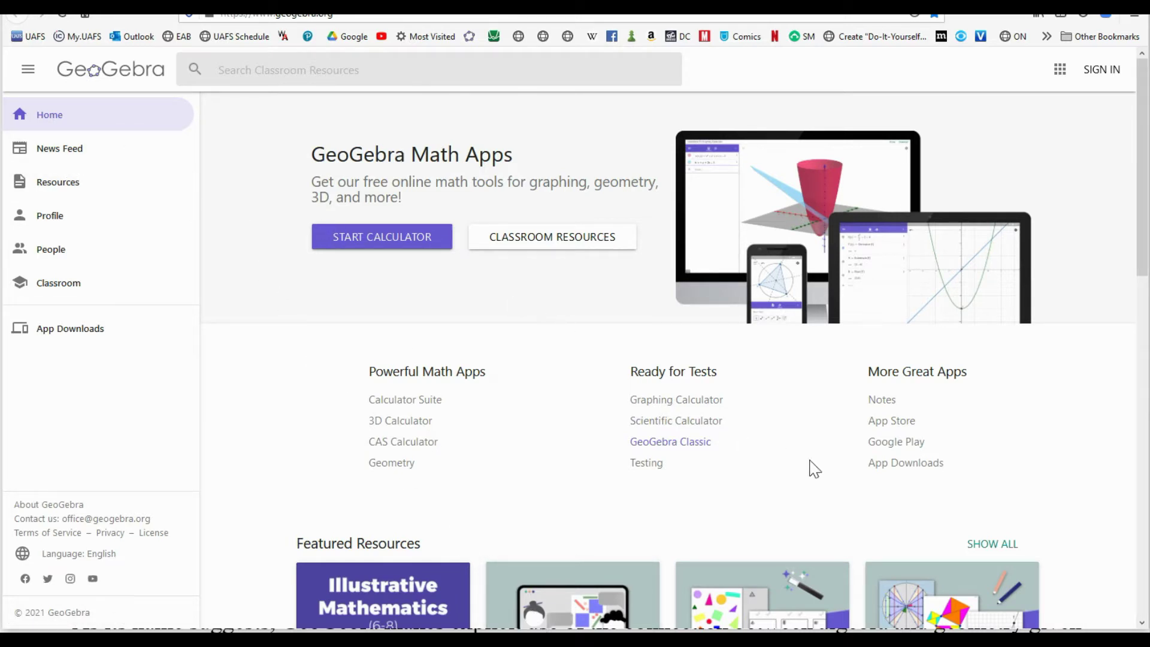
left_click(666, 450)
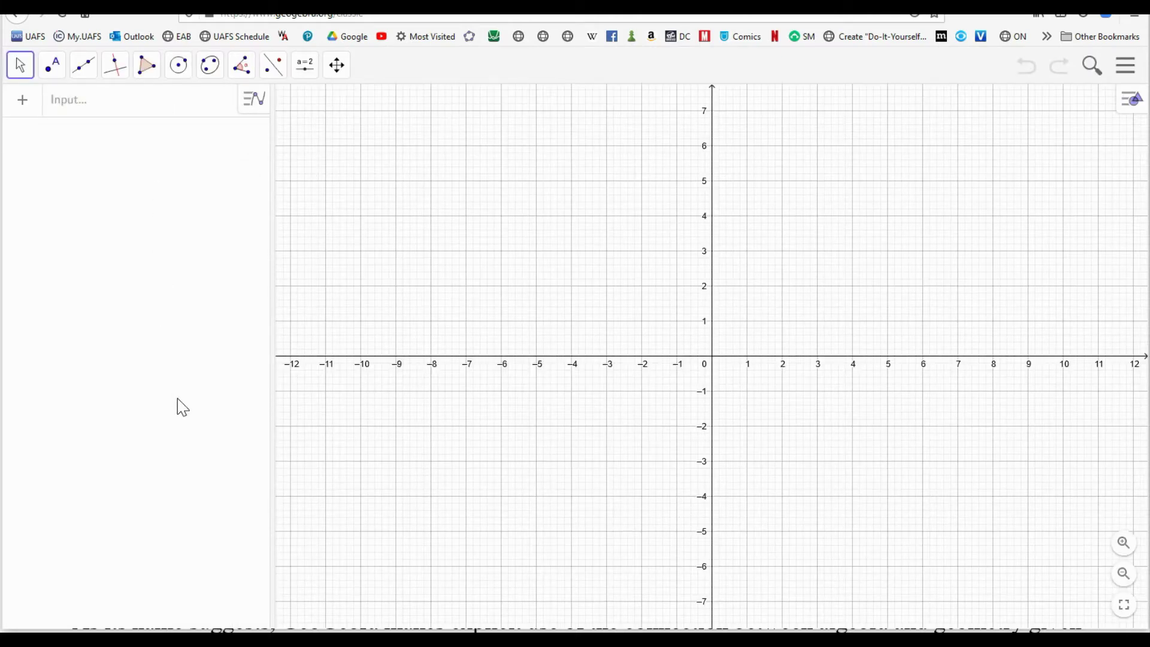
- Place point A on the blank Classic canvas and drag it to (-6.98, 4.31)
left_click(1128, 75)
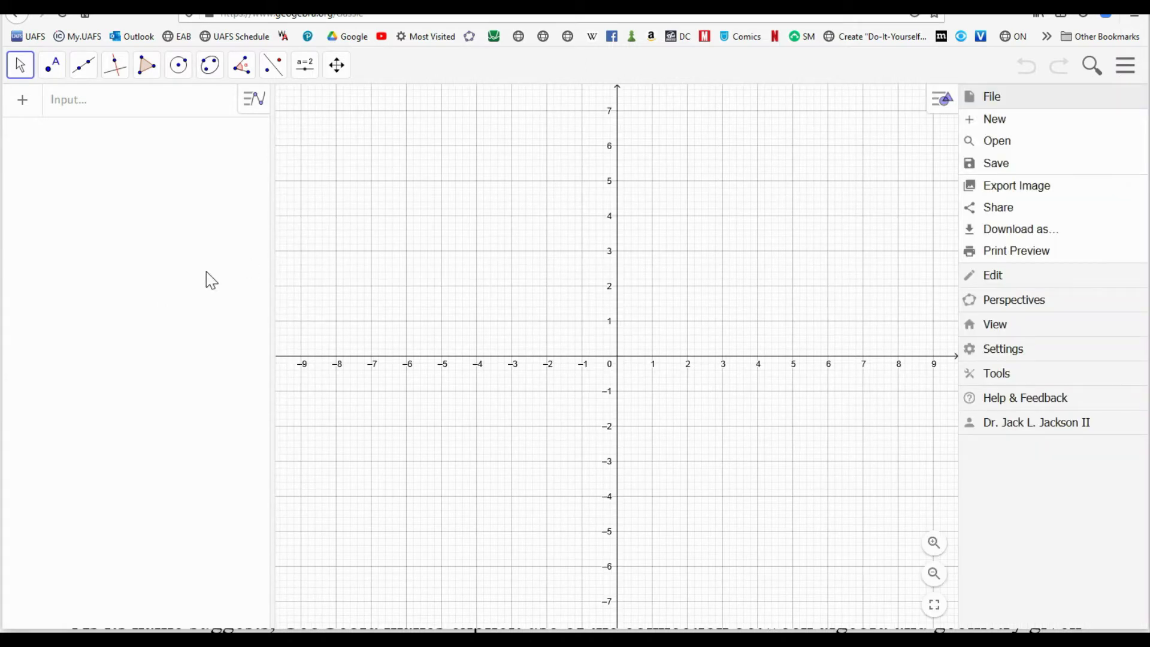
left_click(184, 285)
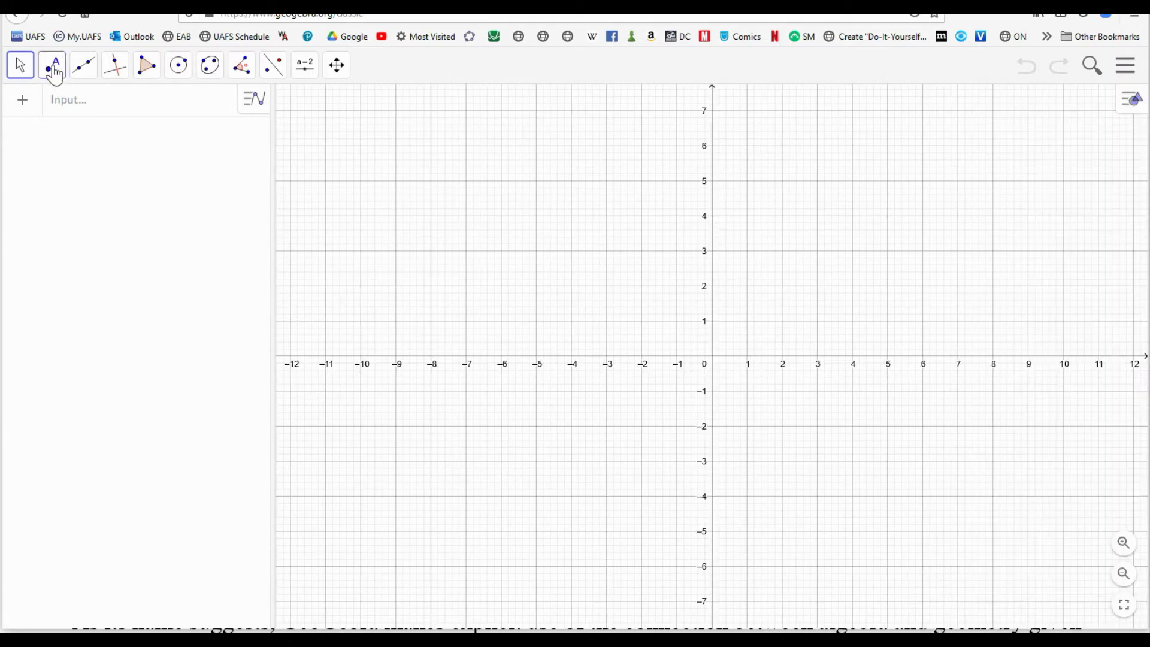
left_click(52, 71)
left_click(504, 239)
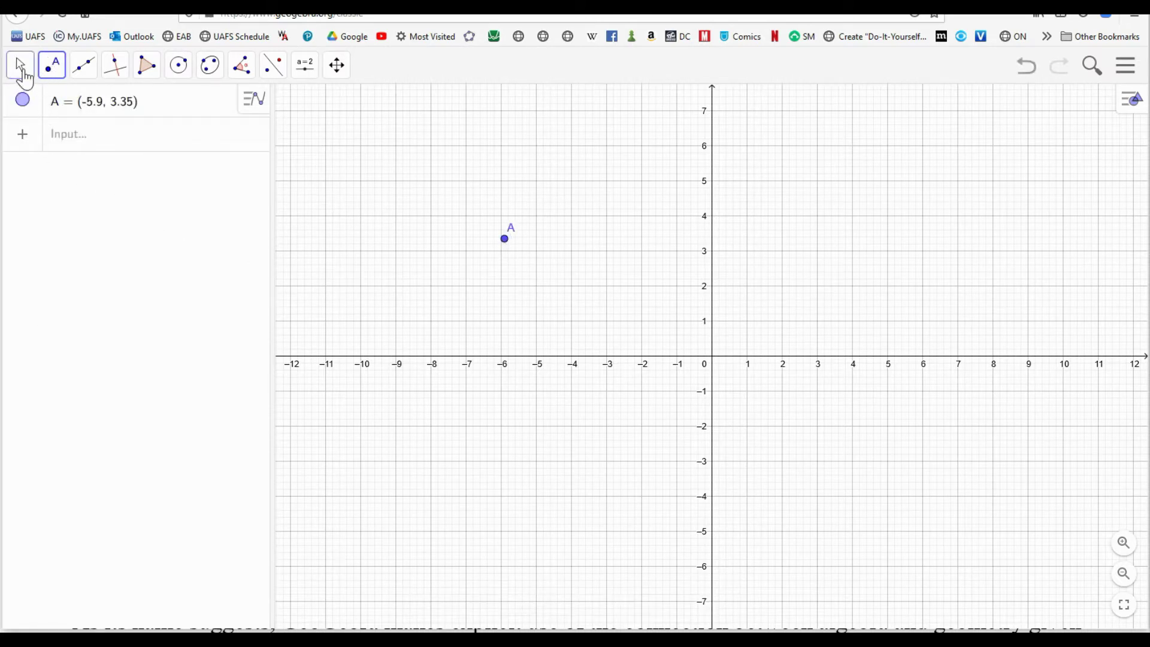
left_click(23, 72)
left_click(72, 113)
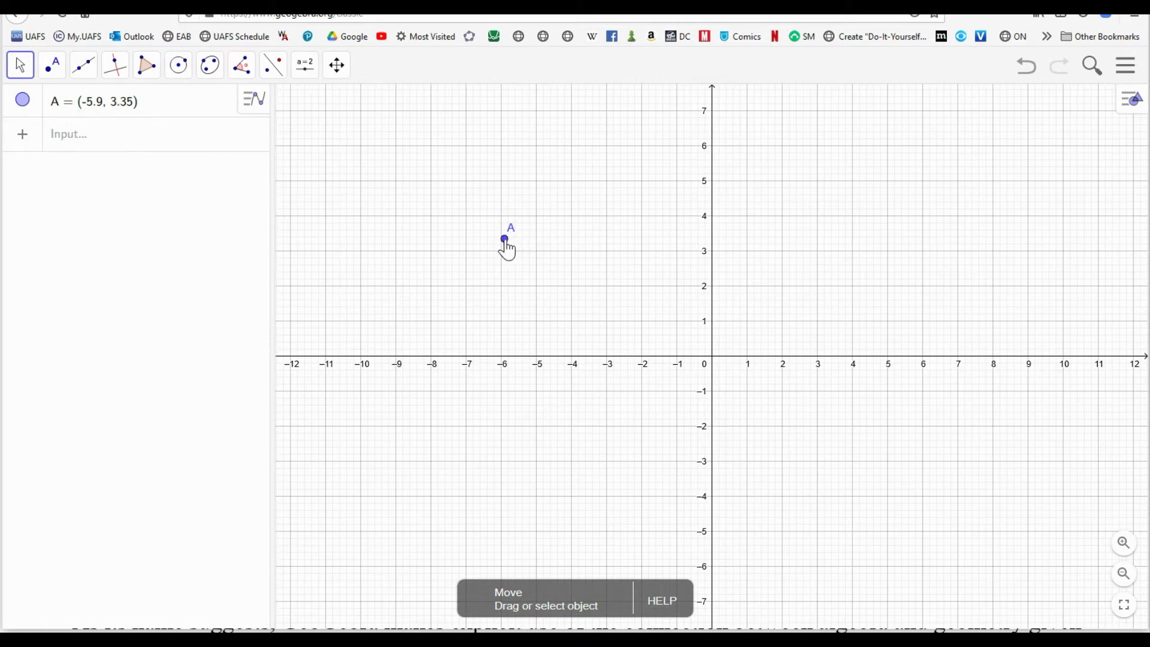
left_click_drag(508, 243, 434, 208)
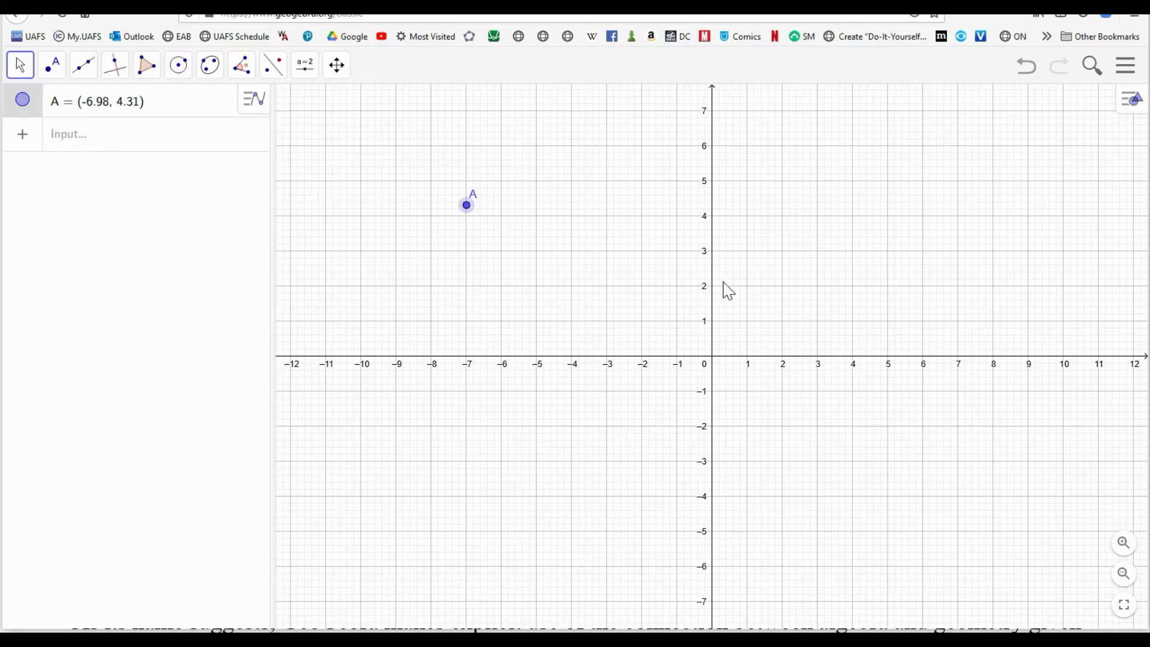
- Enter point B as (3, 4) in the Input bar, then nudge it to (3.18, 4.01)
left_click(76, 141)
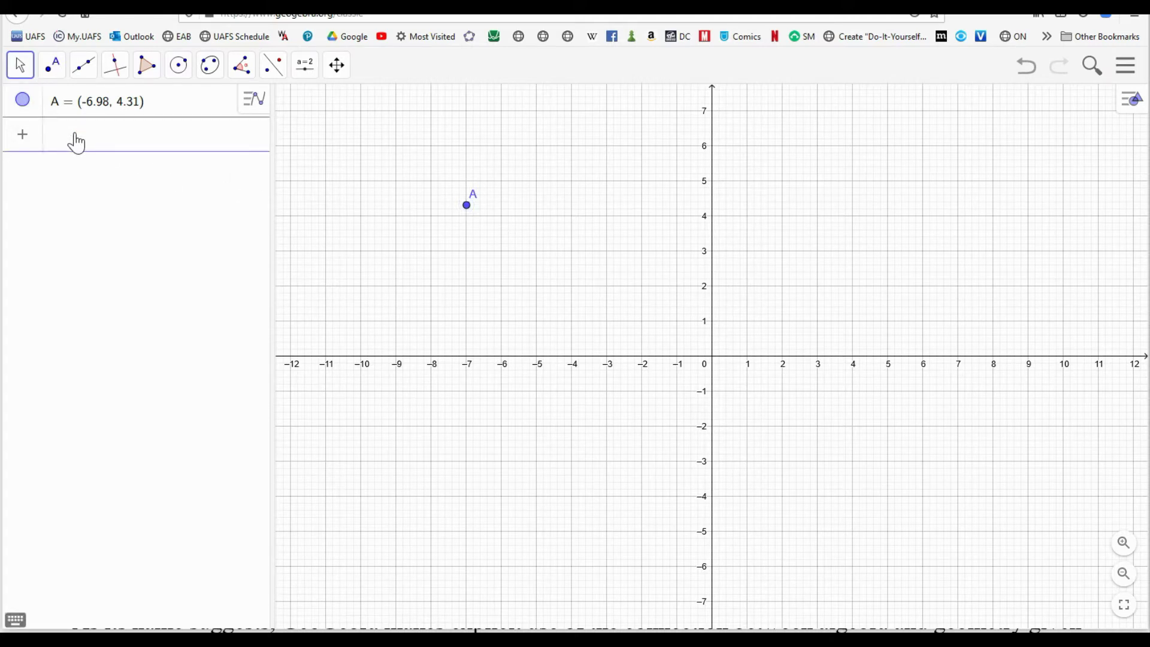
type("(3")
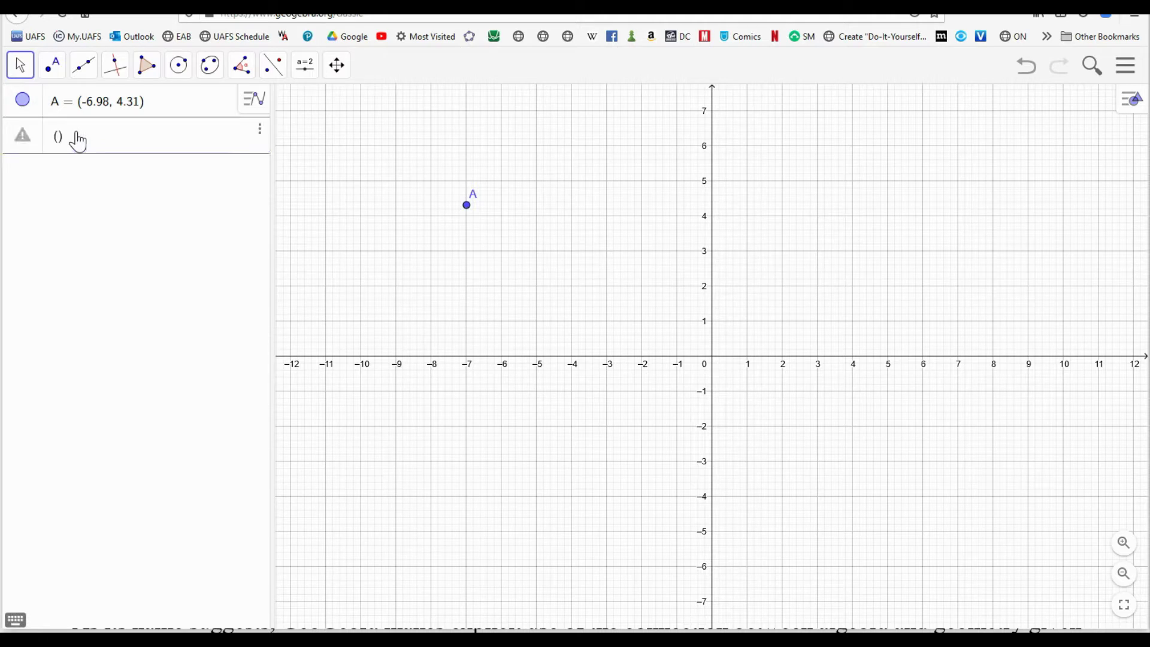
type(", 4")
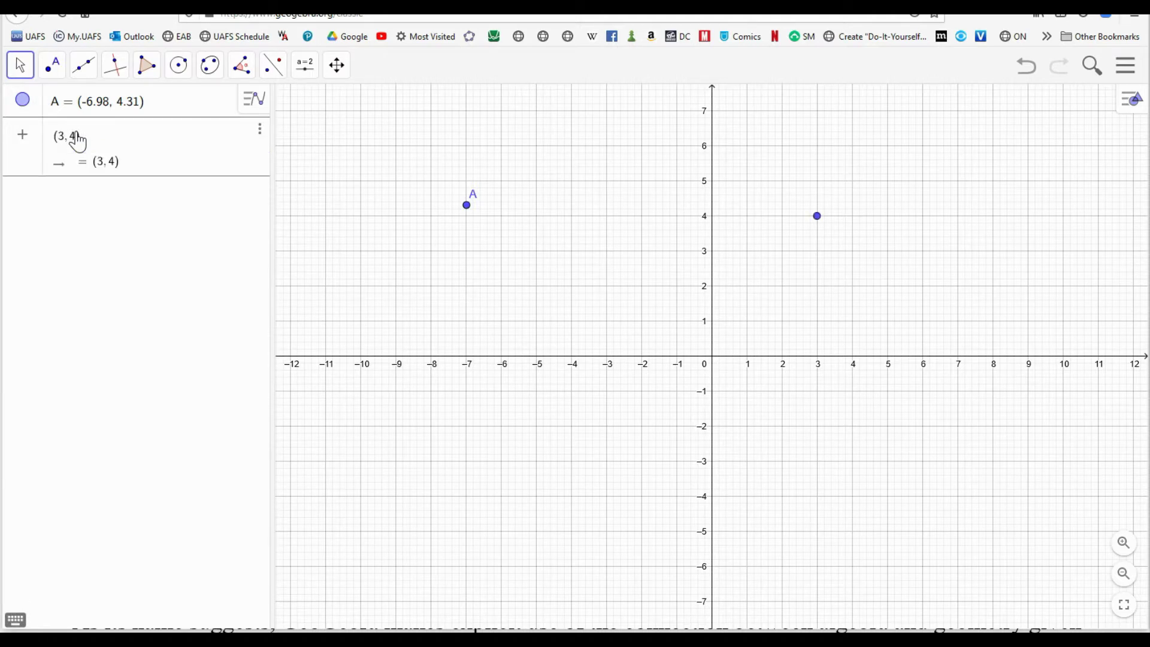
key("Return")
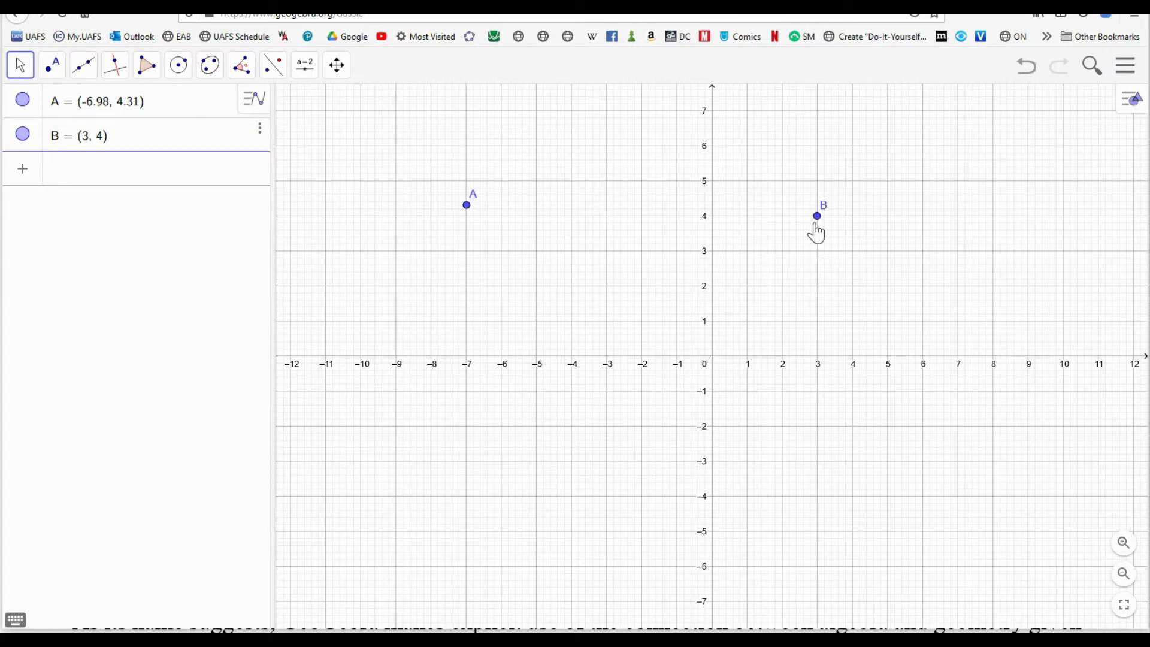
mouse_move(818, 217)
left_mouse_down()
mouse_move(811, 222)
mouse_move(860, 222)
mouse_move(824, 216)
left_mouse_up()
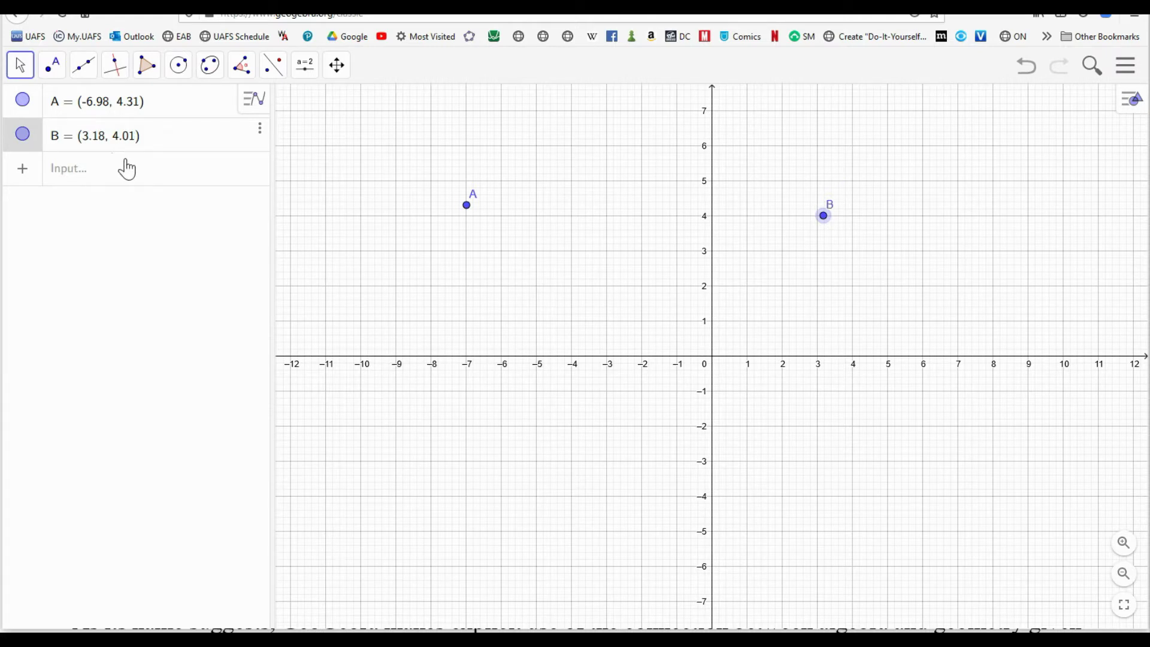
- Hide the algebra view from the main menu's View list
left_click(1126, 66)
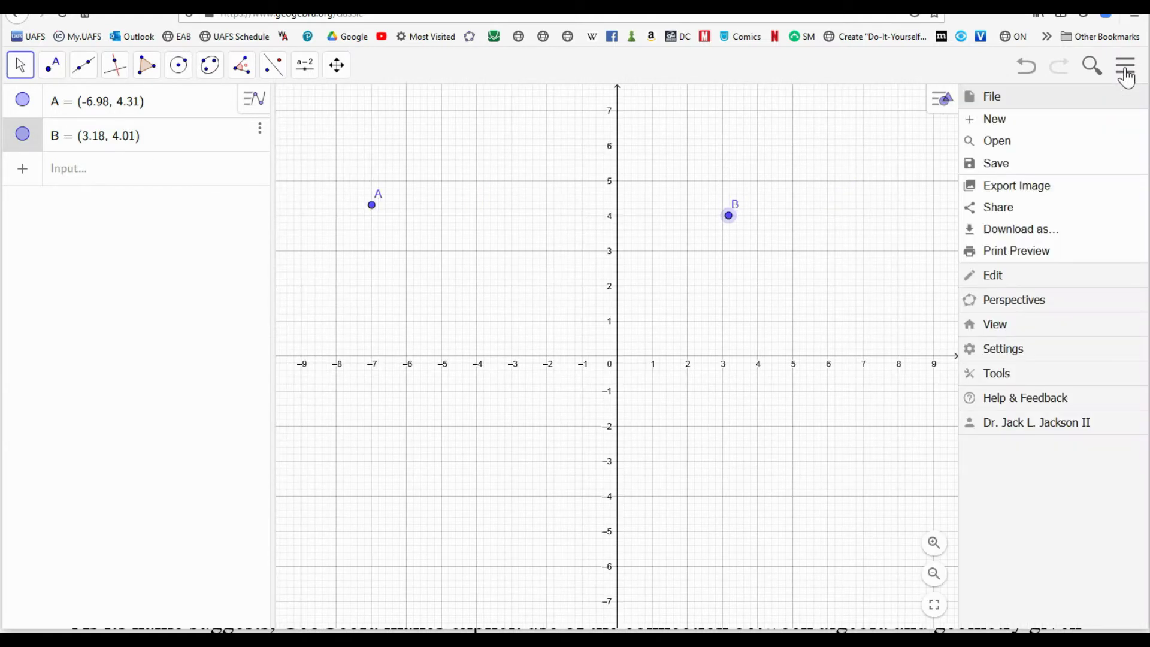
left_click(995, 328)
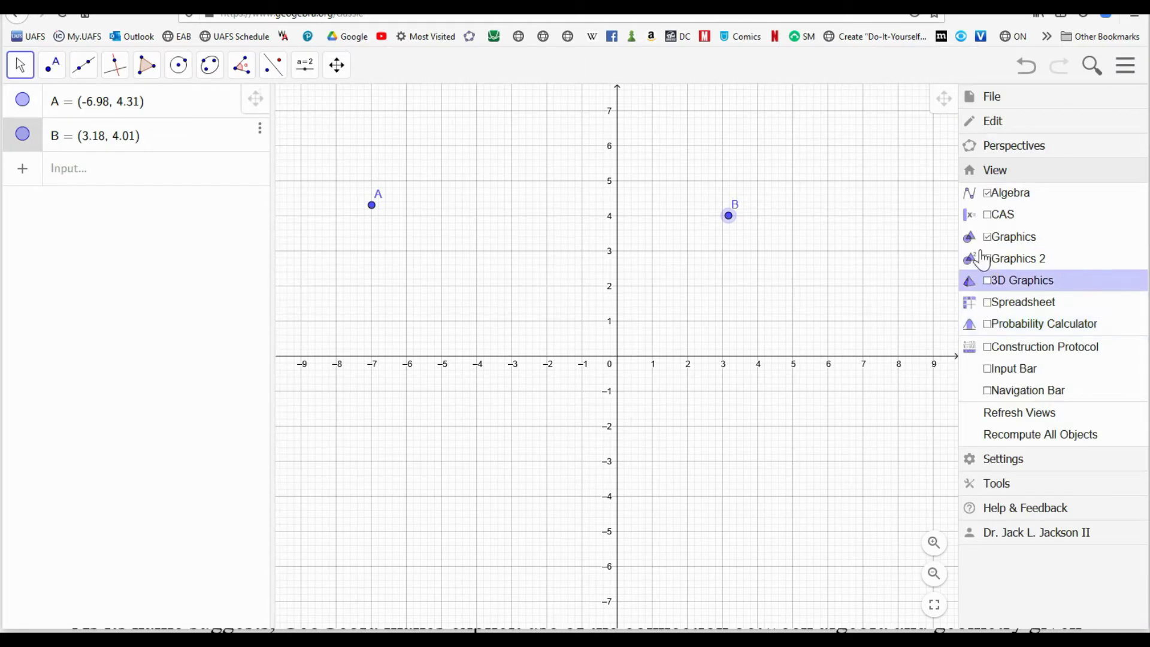
left_click(988, 193)
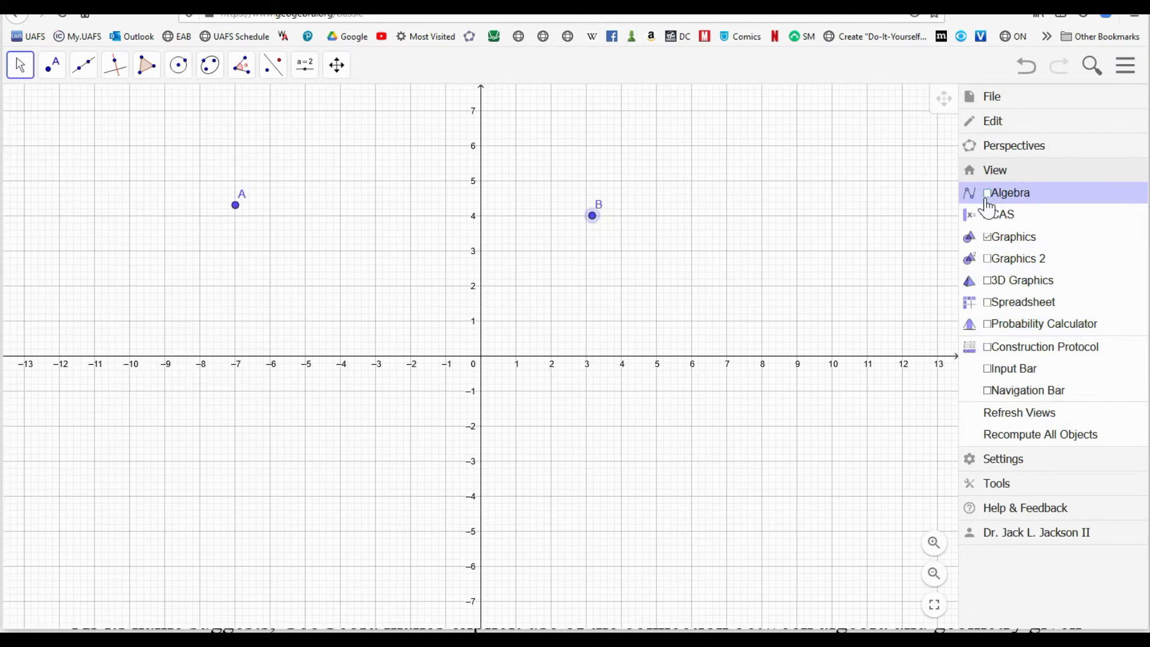
left_click(851, 272)
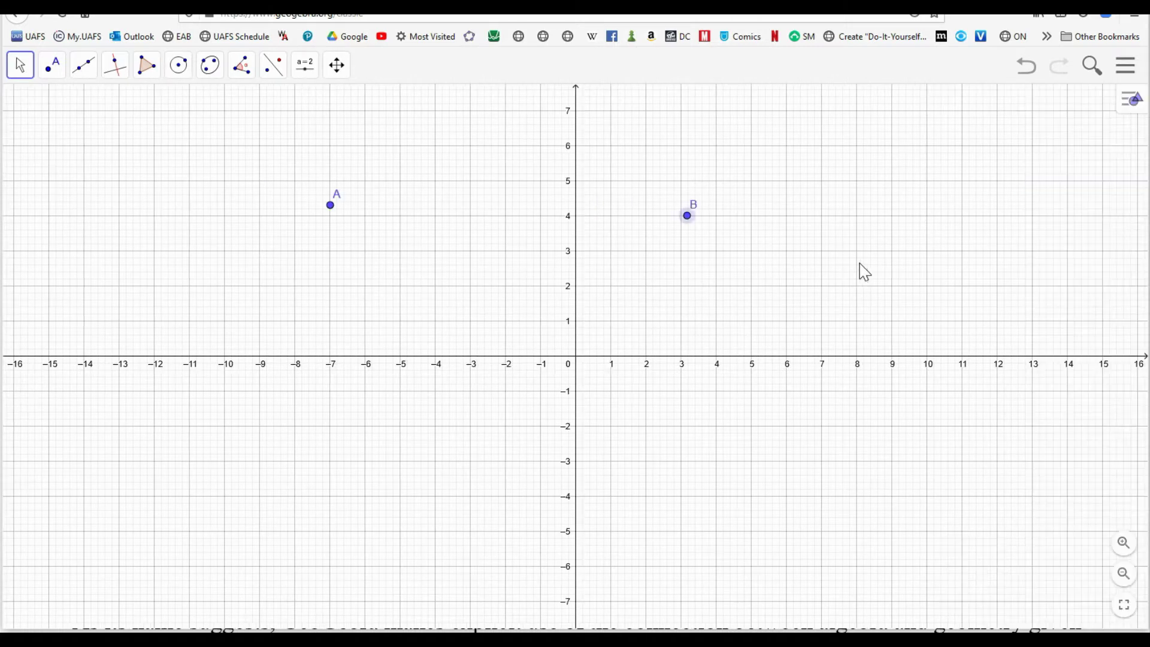
- Turn off the grid and axes, then move points A and B closer together
left_click(1132, 103)
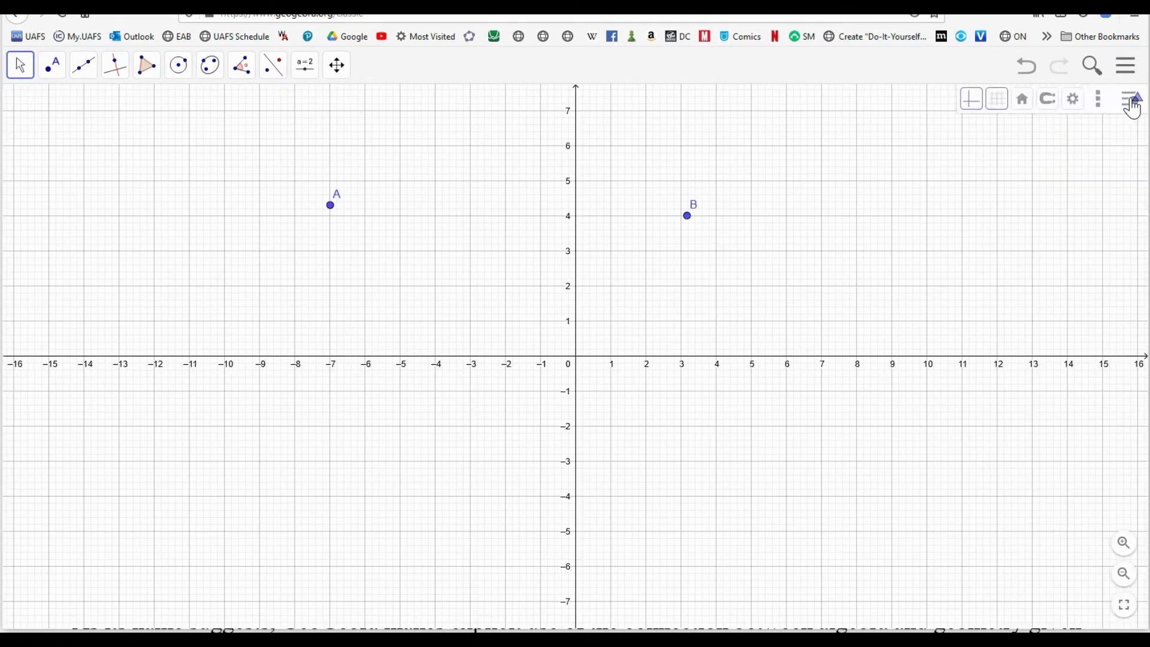
left_click(996, 108)
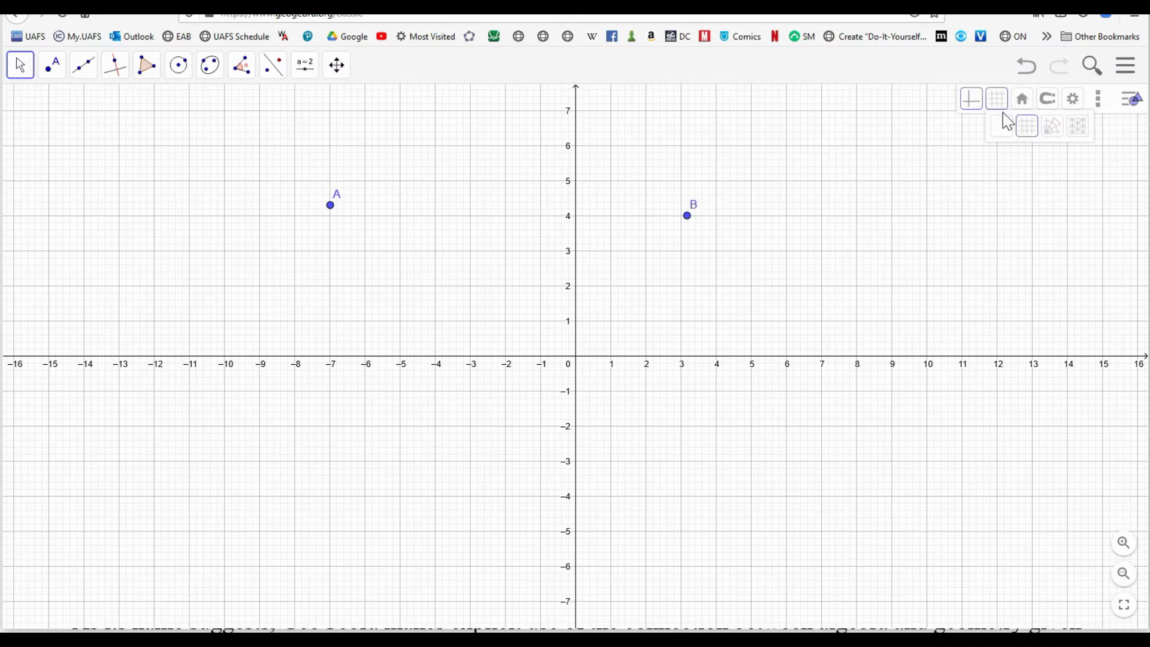
left_click(1001, 124)
left_click(969, 103)
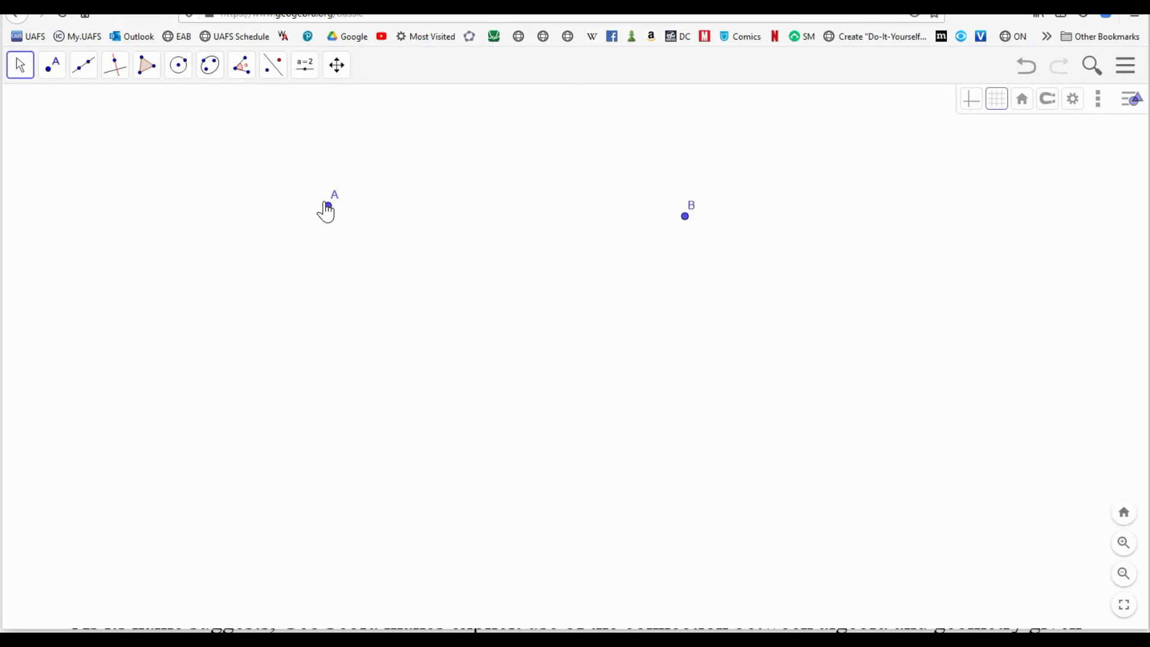
left_click_drag(330, 206, 396, 263)
left_click_drag(686, 216, 549, 224)
- Draw an infinite line through two new points and tilt it by dragging them
left_click(85, 69)
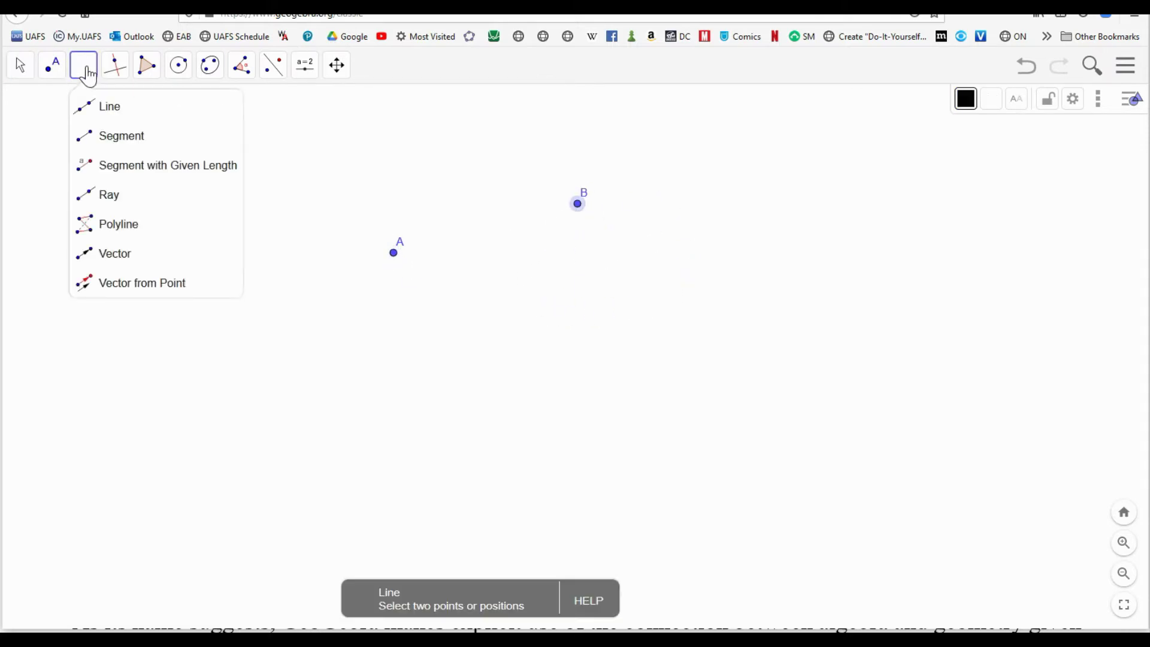
left_click(86, 113)
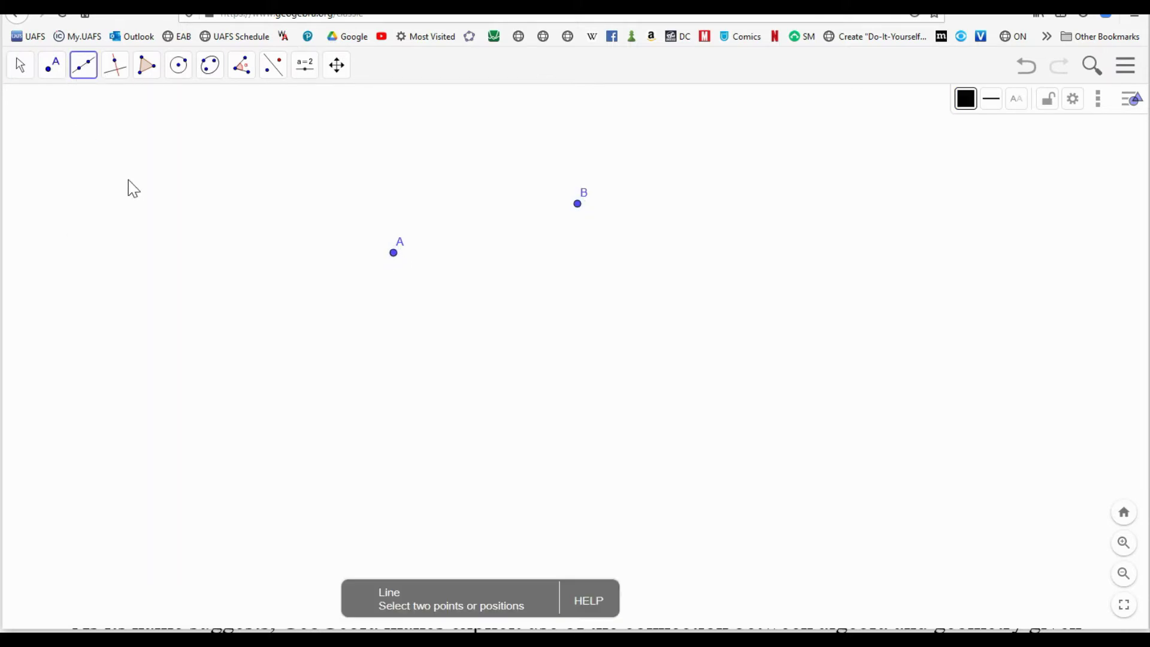
left_click(373, 407)
left_click(556, 340)
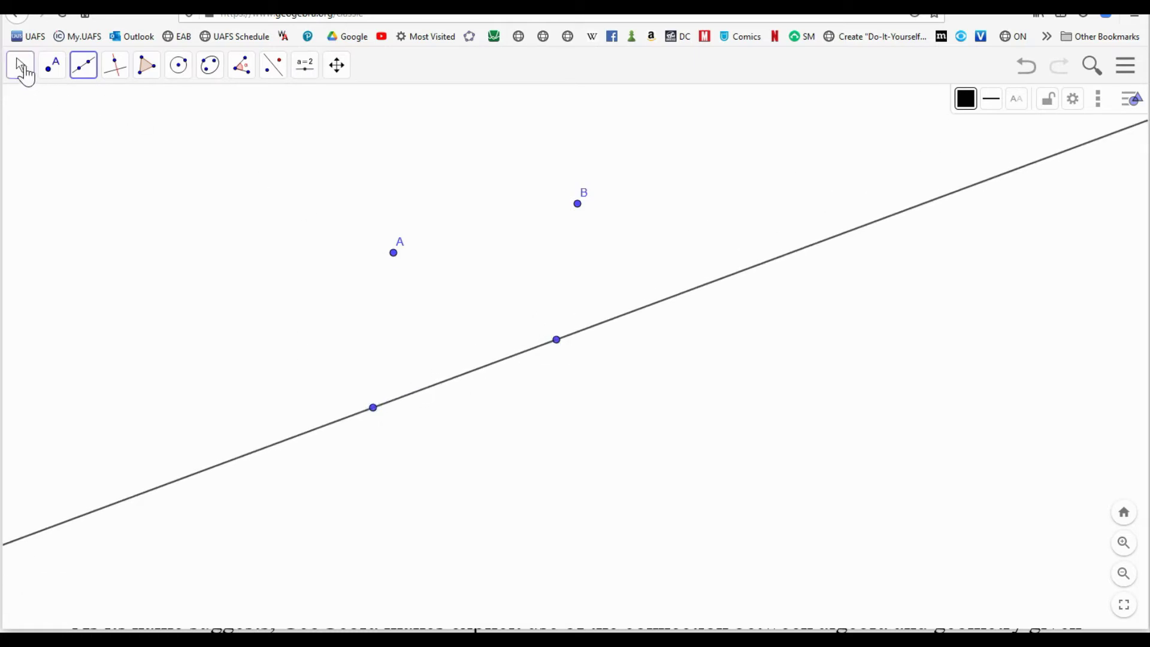
left_click(23, 69)
left_click_drag(557, 340, 663, 364)
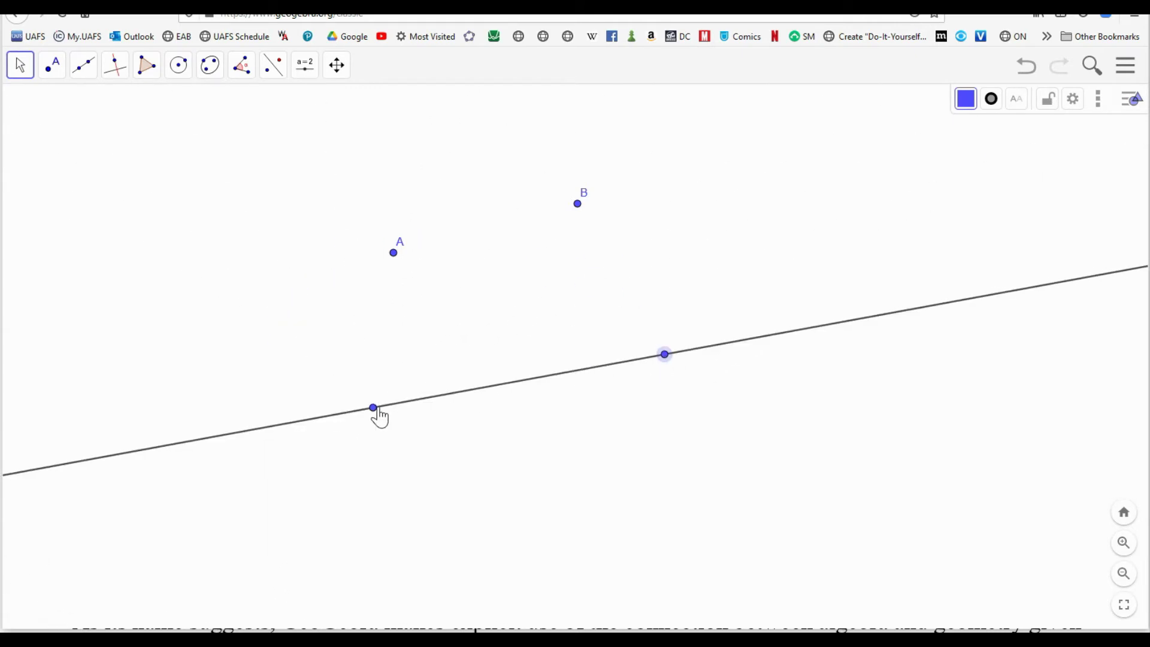
mouse_move(373, 407)
left_mouse_down()
mouse_move(408, 446)
mouse_move(383, 388)
left_mouse_up()
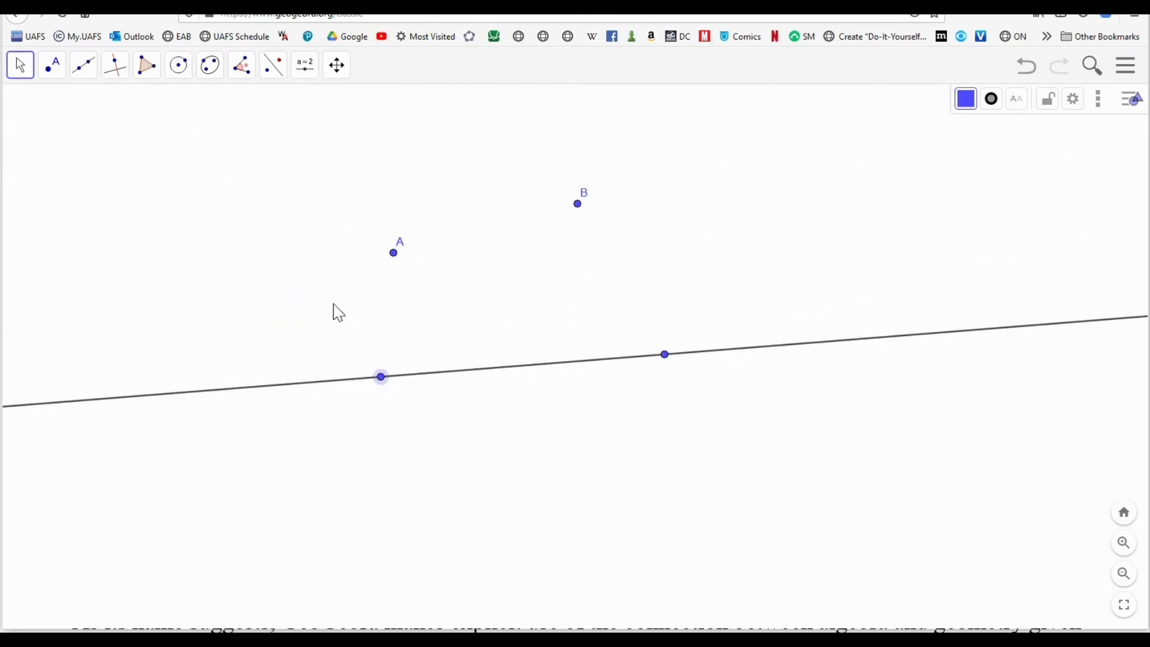
- Add a third point on the line and slide it along the line
left_click(52, 67)
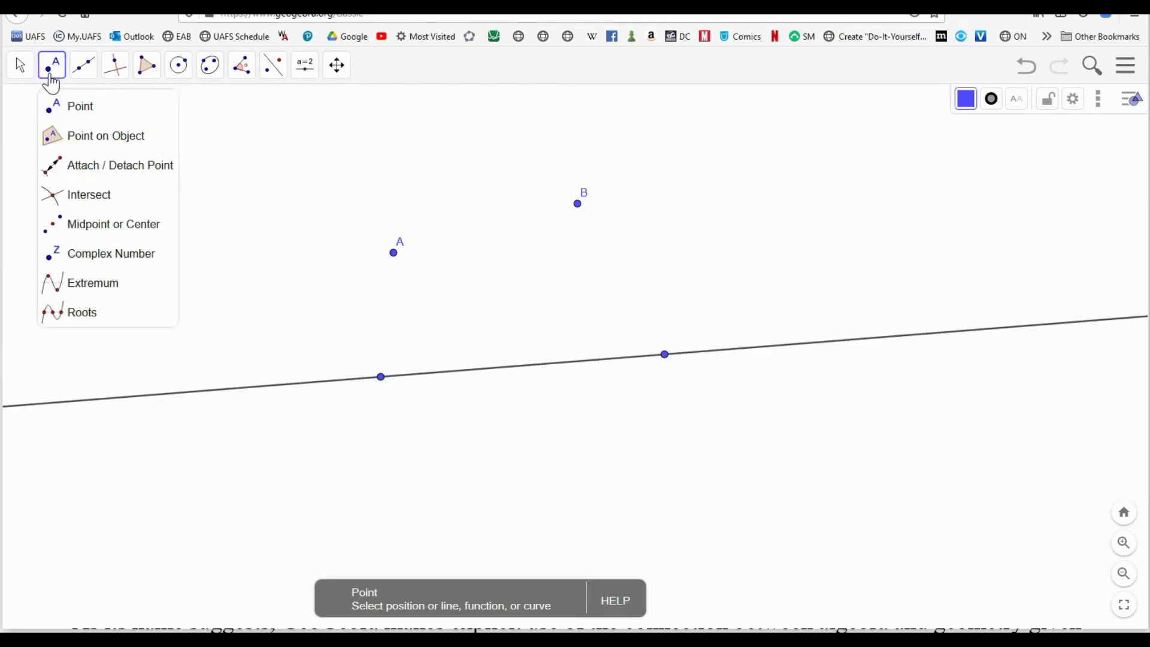
left_click(532, 365)
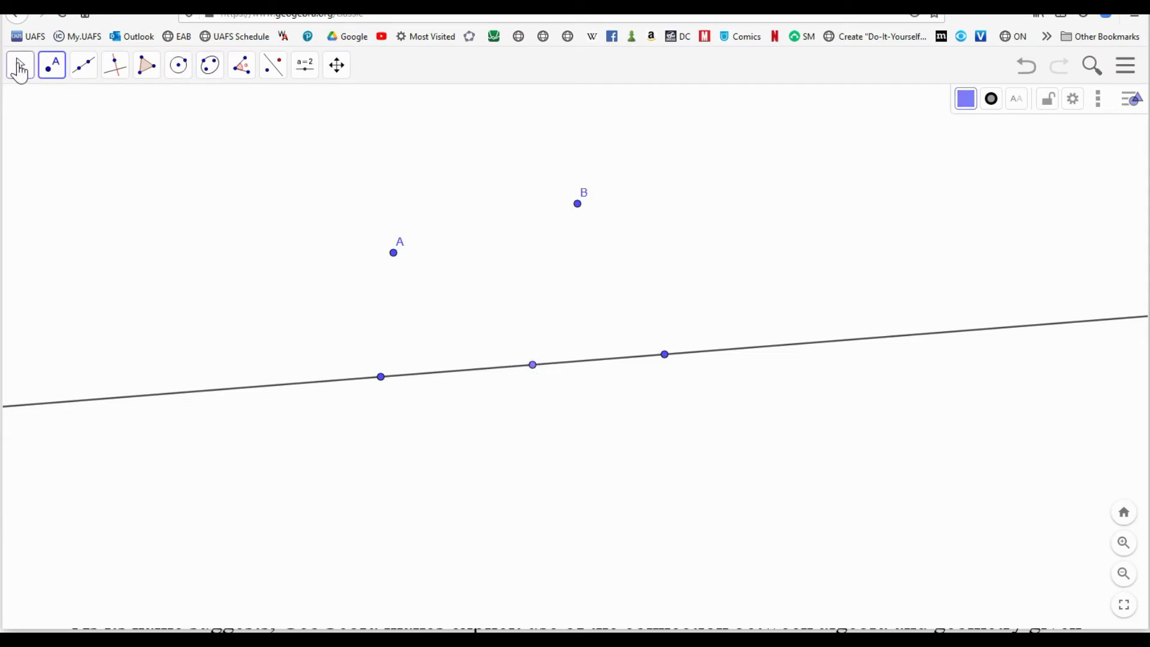
left_click(20, 67)
mouse_move(52, 66)
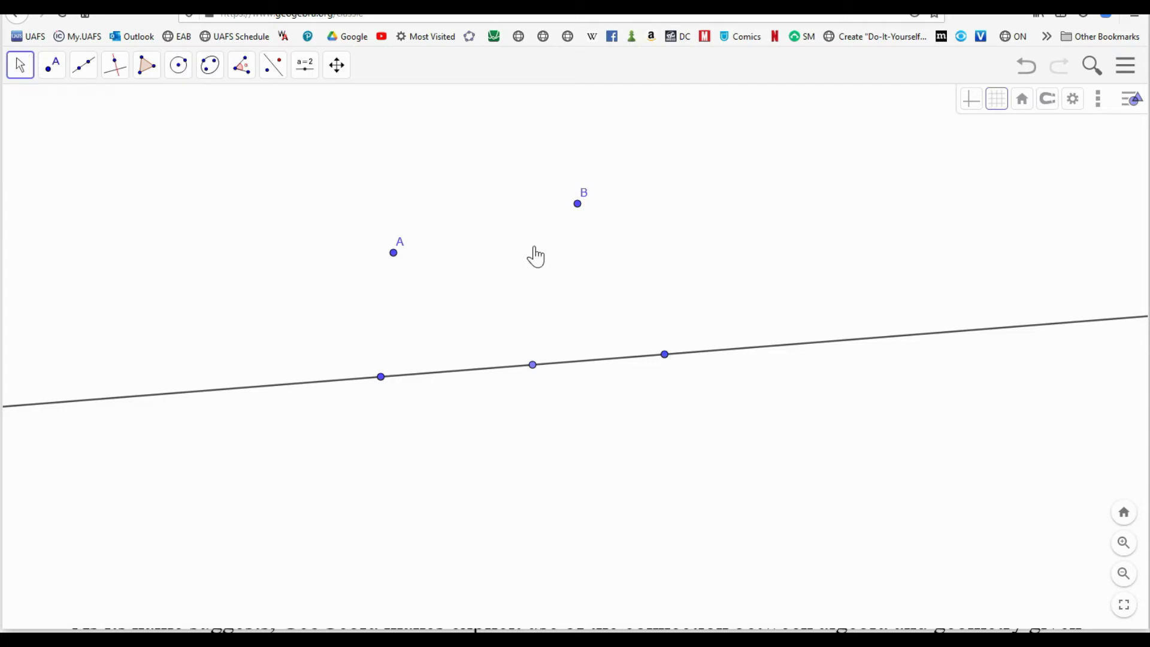
left_click_drag(535, 255, 536, 255)
left_click_drag(541, 367, 575, 366)
left_click_drag(695, 384, 494, 380)
- Tilt the line more steeply, reposition the middle point, and drag A just below the line
left_click_drag(667, 356, 703, 328)
left_click_drag(382, 388, 385, 377)
left_click_drag(511, 369, 590, 363)
left_click_drag(395, 254, 478, 363)
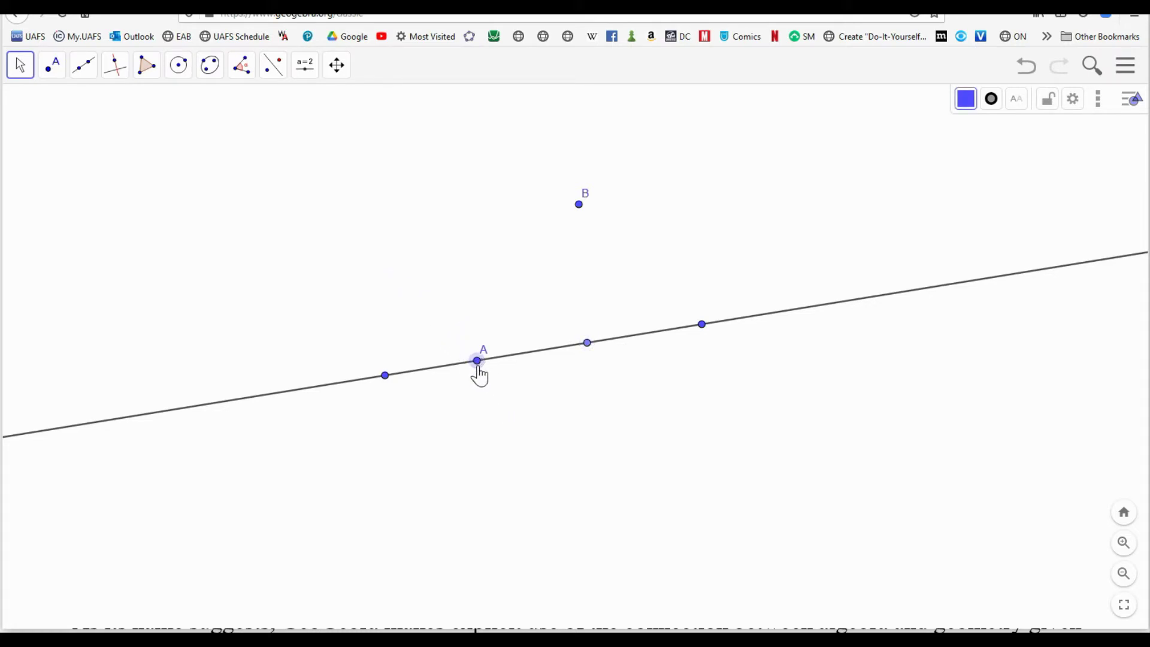
left_click_drag(477, 366, 614, 430)
- Draw a ray from a new left point and adjust it to run parallel to the line below B
left_click(83, 65)
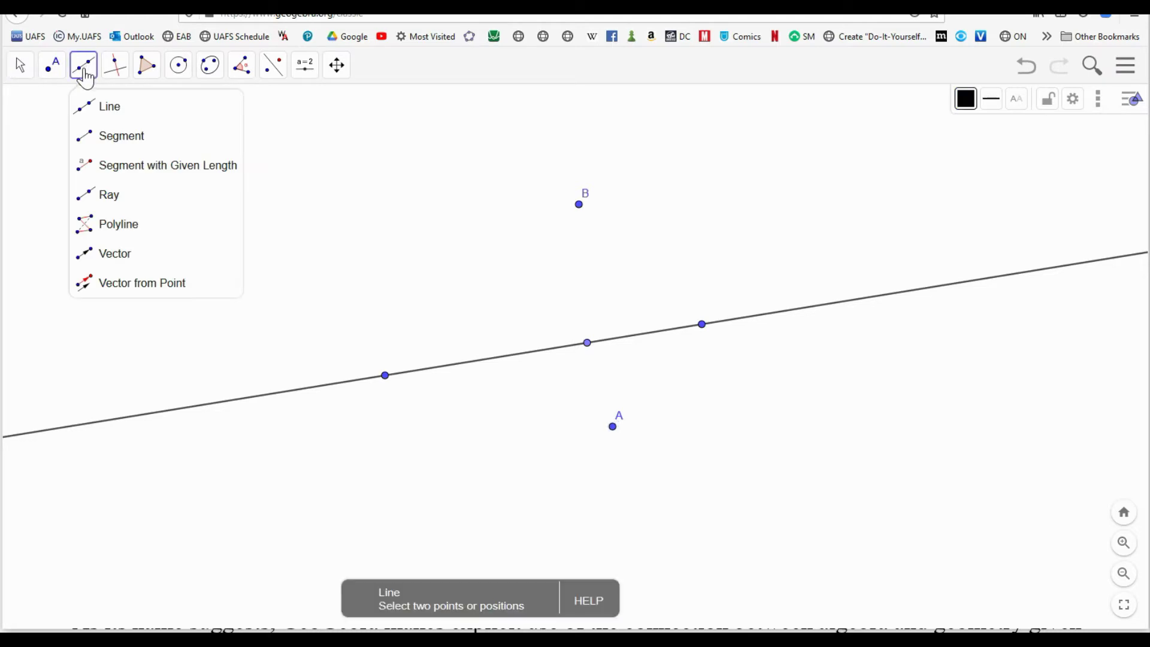
left_click(93, 197)
left_click(254, 280)
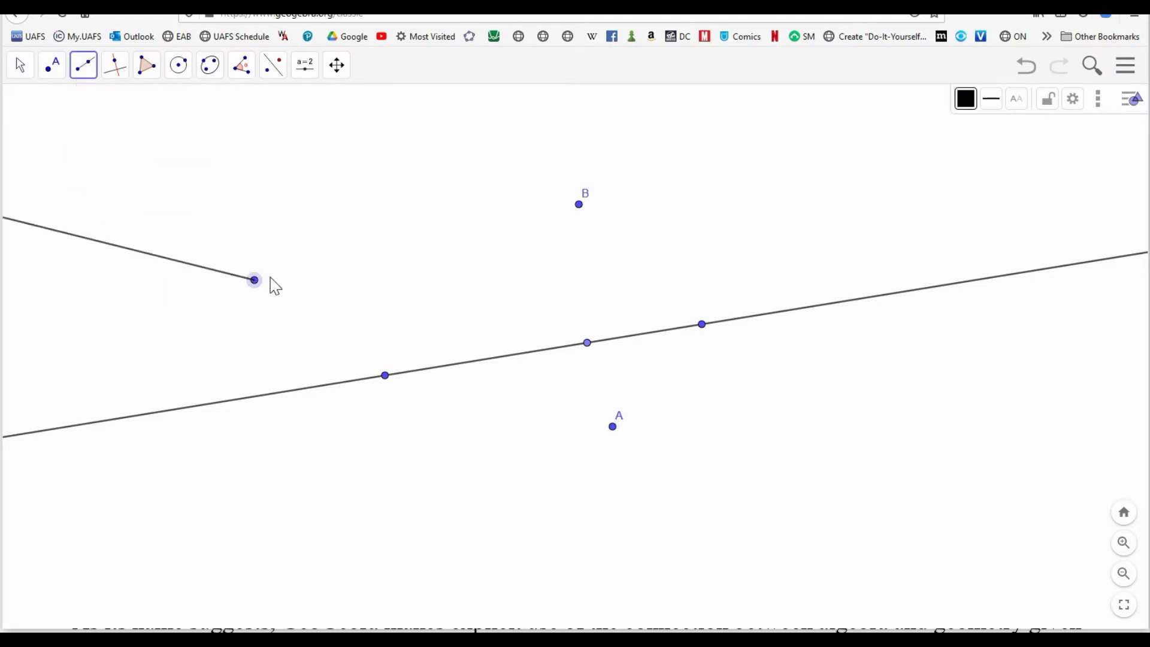
left_click(398, 261)
left_click(19, 65)
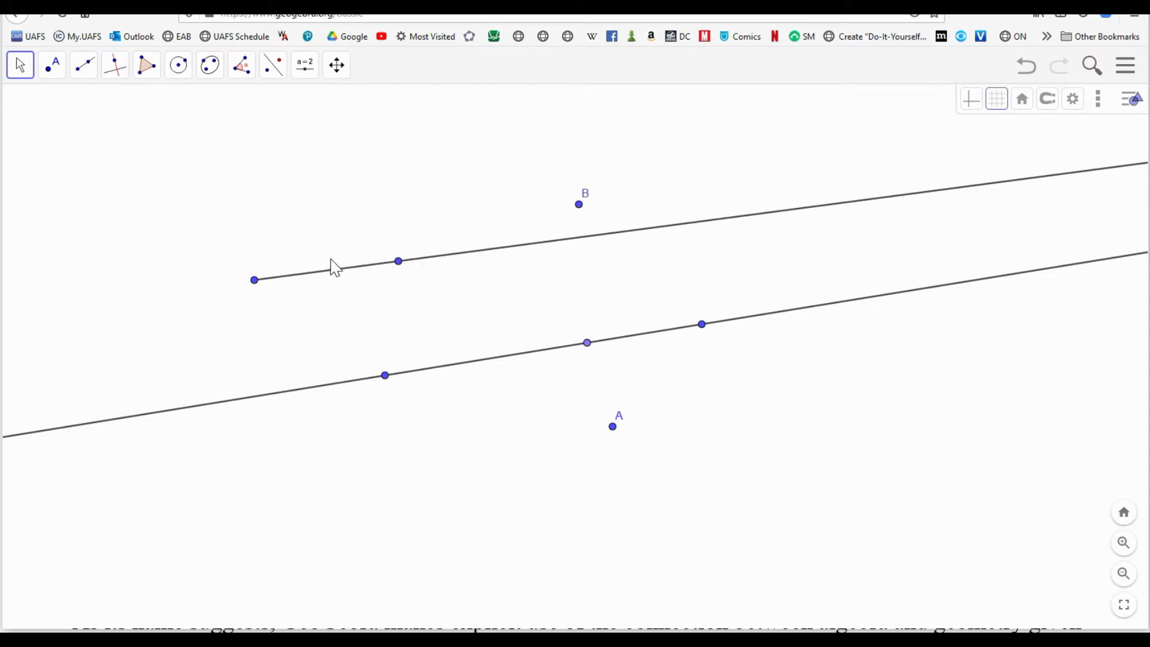
left_click_drag(254, 281, 254, 289)
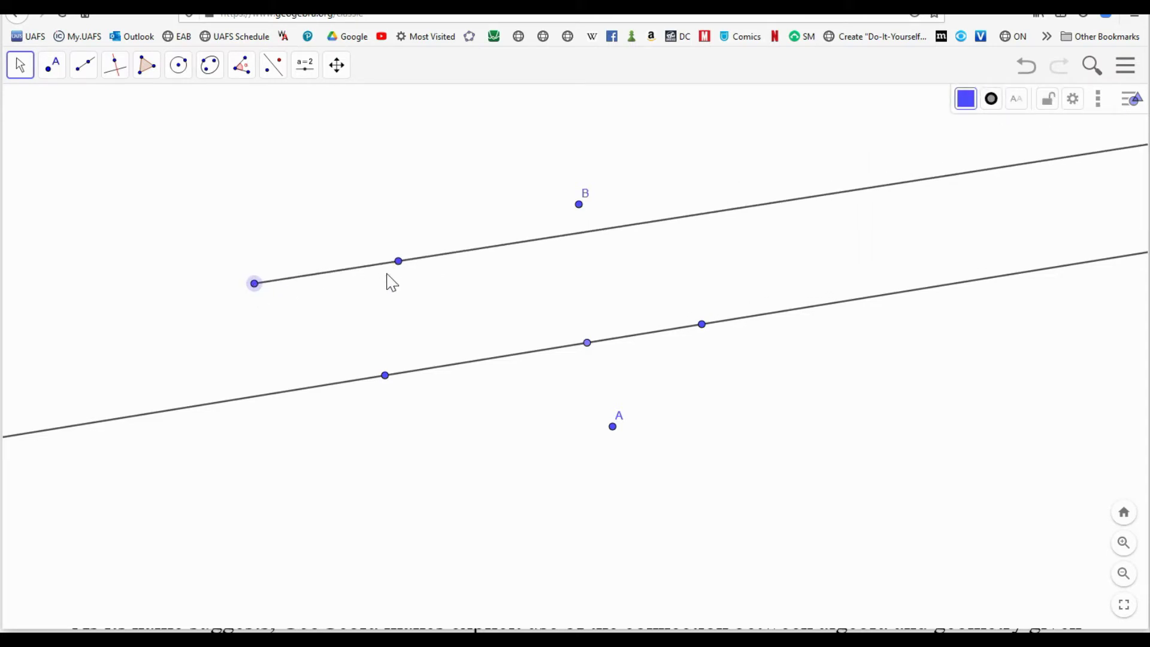
left_click_drag(398, 263, 444, 294)
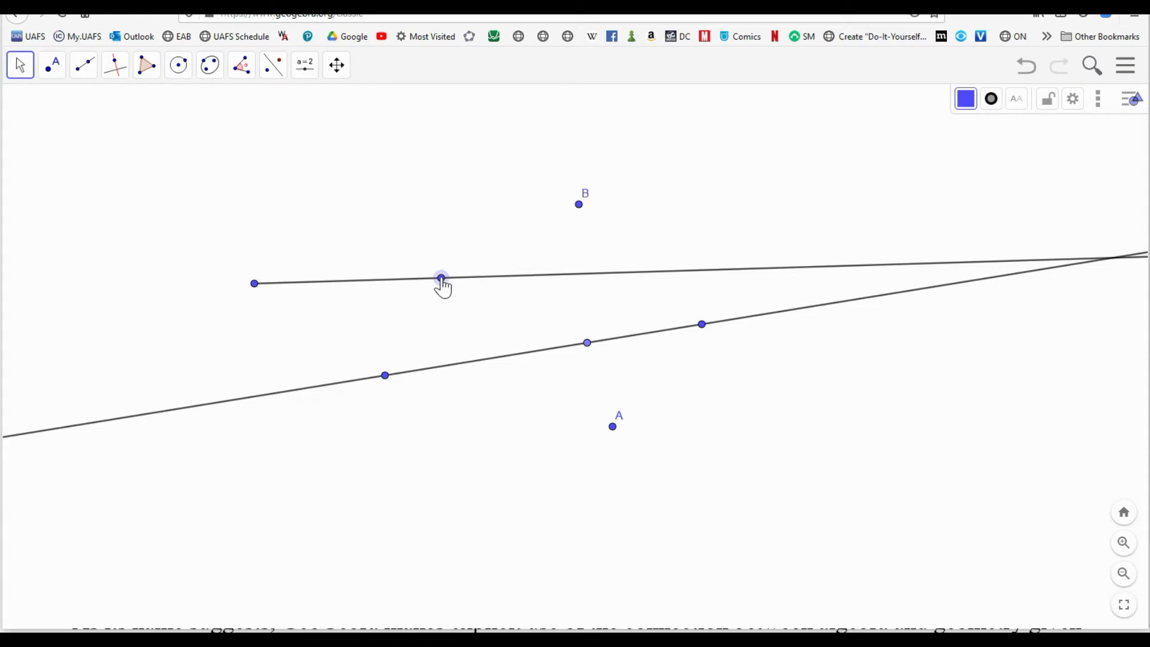
left_click_drag(441, 279, 428, 258)
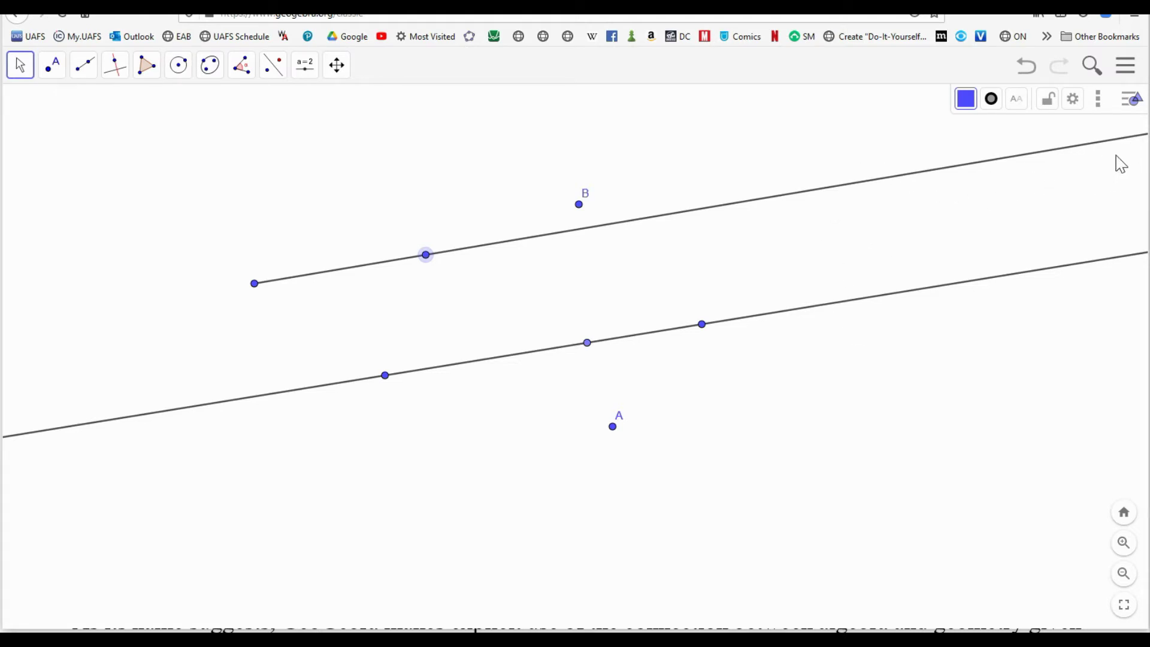
left_click(259, 285)
left_click_drag(254, 284, 249, 286)
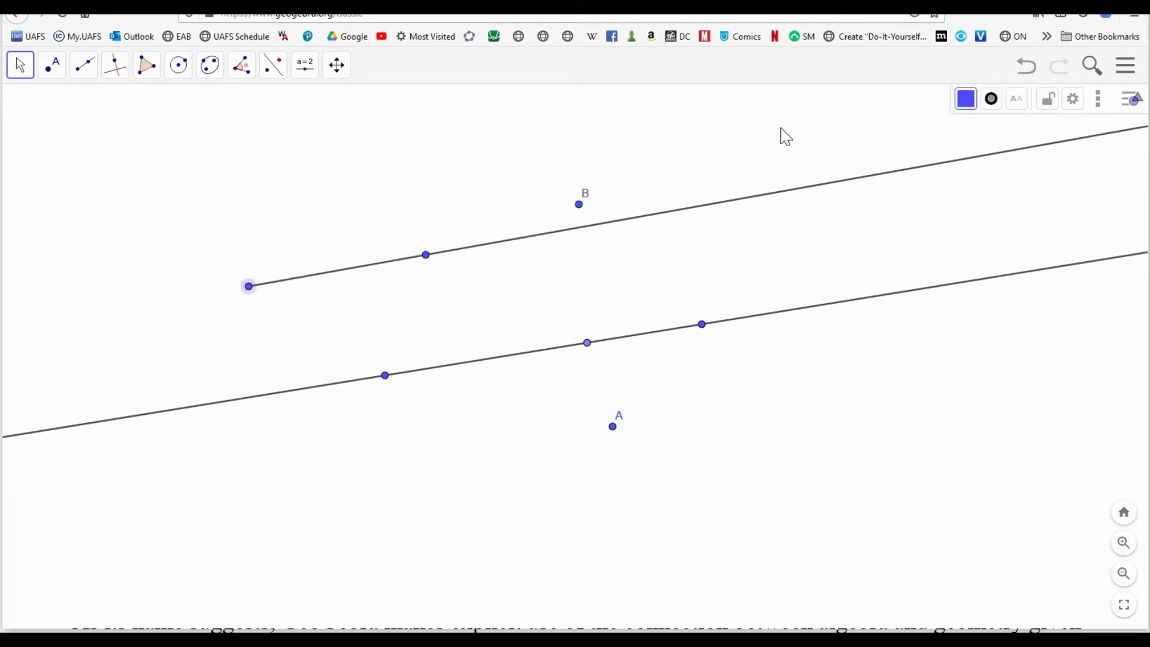
left_click(296, 186)
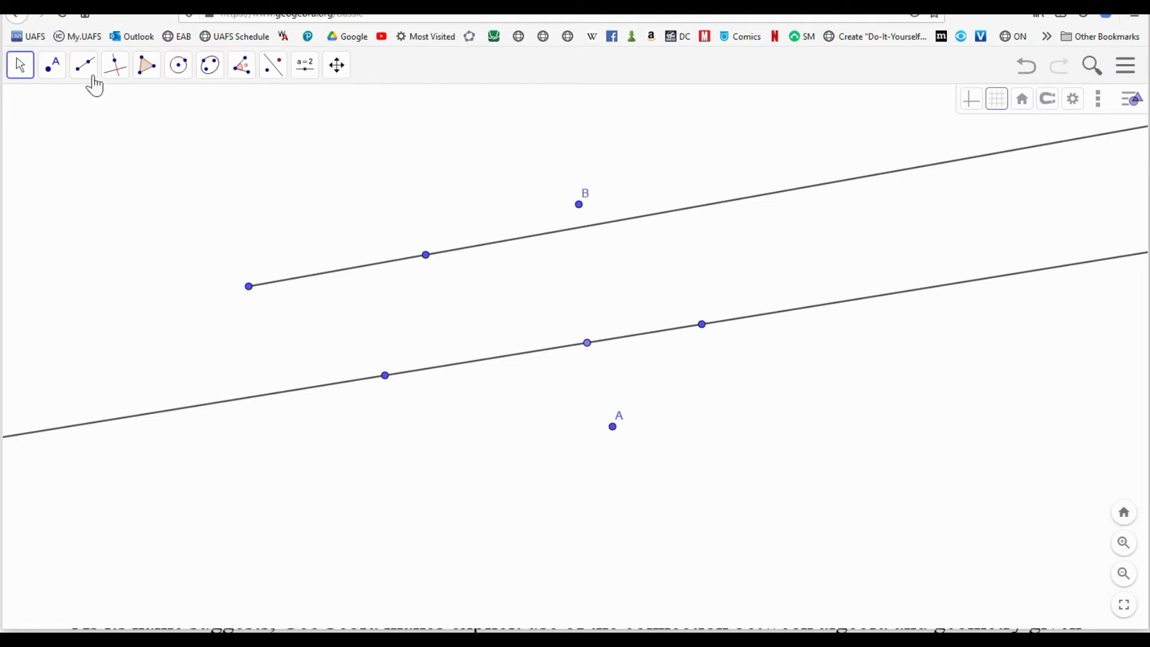
- Draw a segment and drag both endpoints so it sits short and parallel below point A
left_click(54, 69)
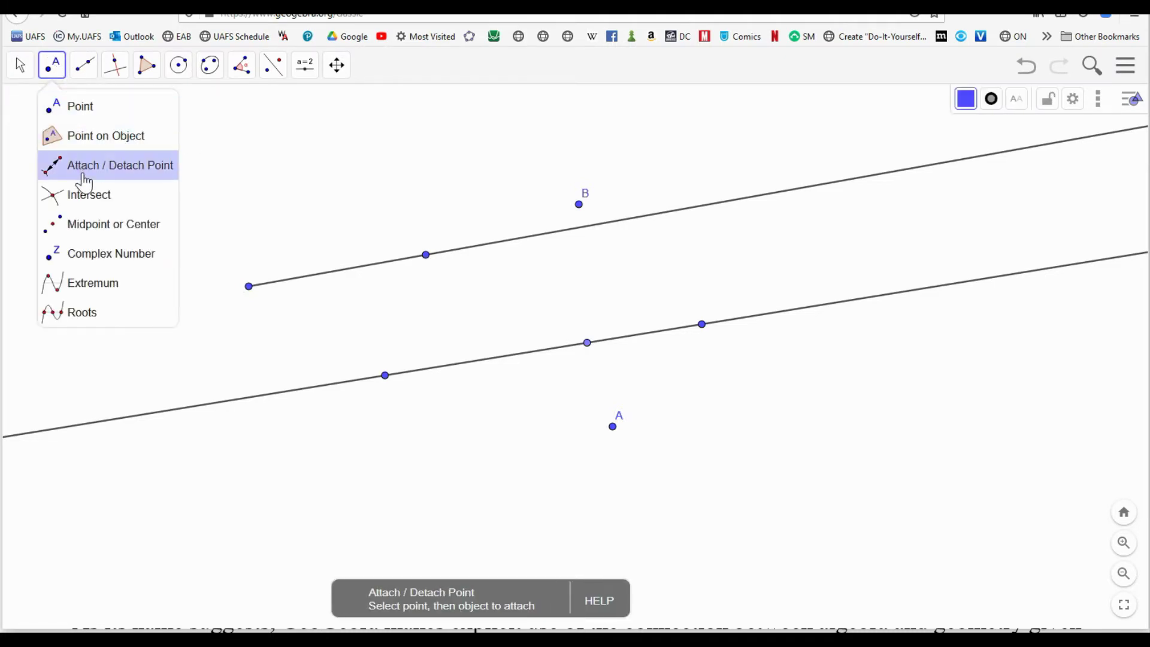
left_click(85, 73)
left_click(87, 73)
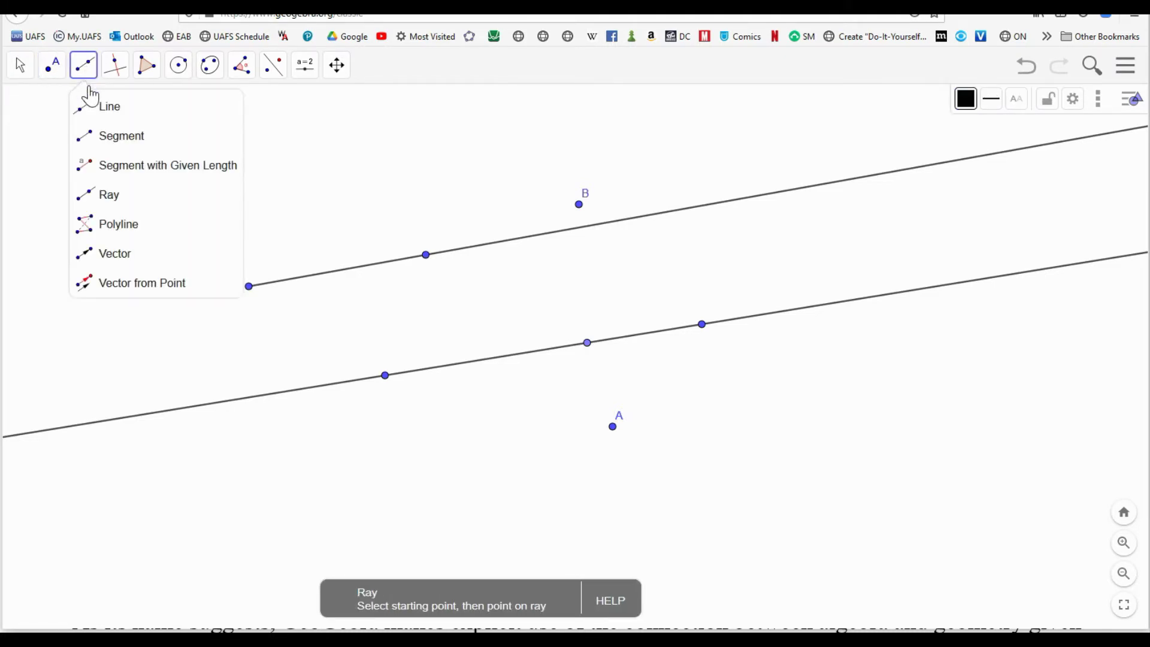
left_click(98, 137)
left_click(160, 241)
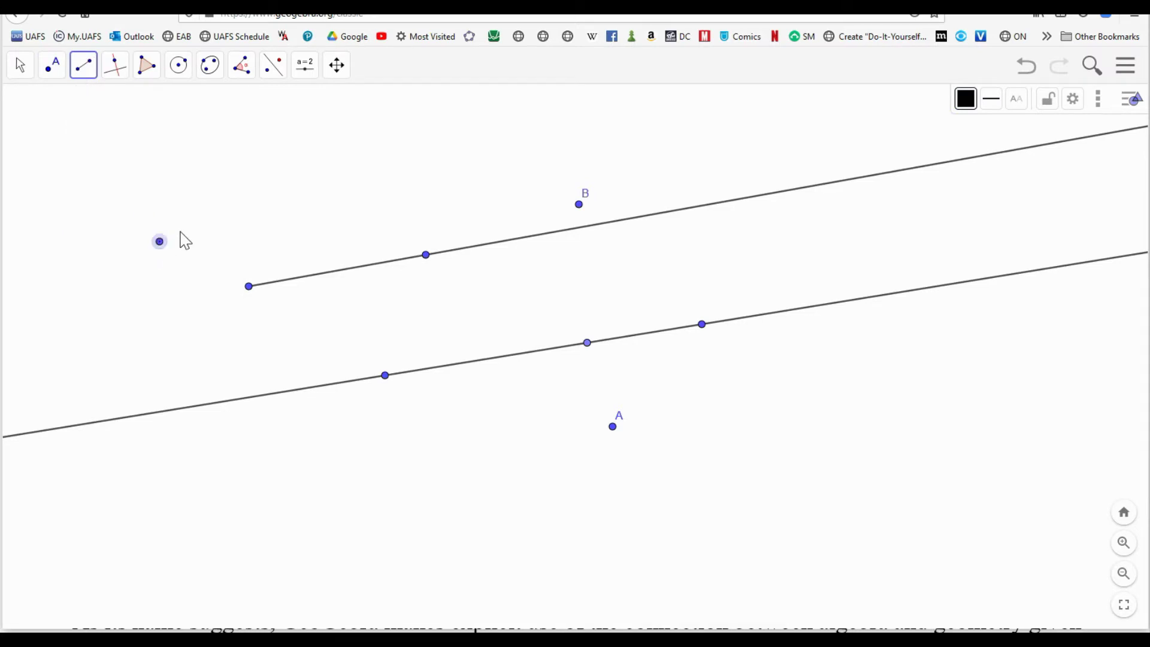
left_click(354, 535)
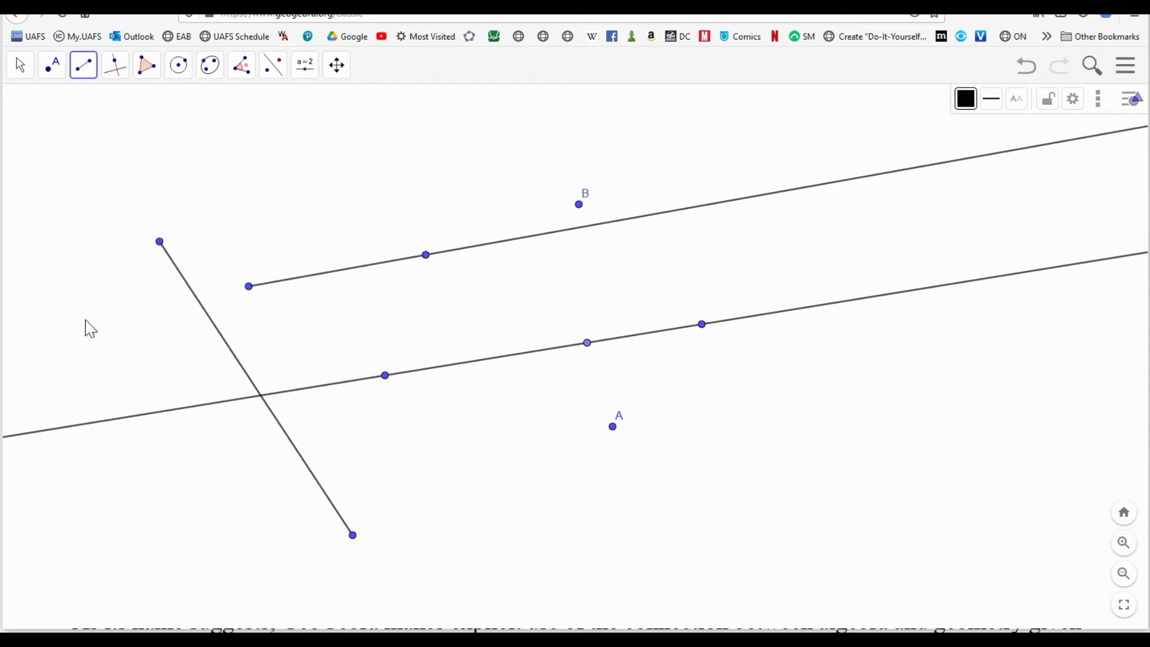
left_click(19, 69)
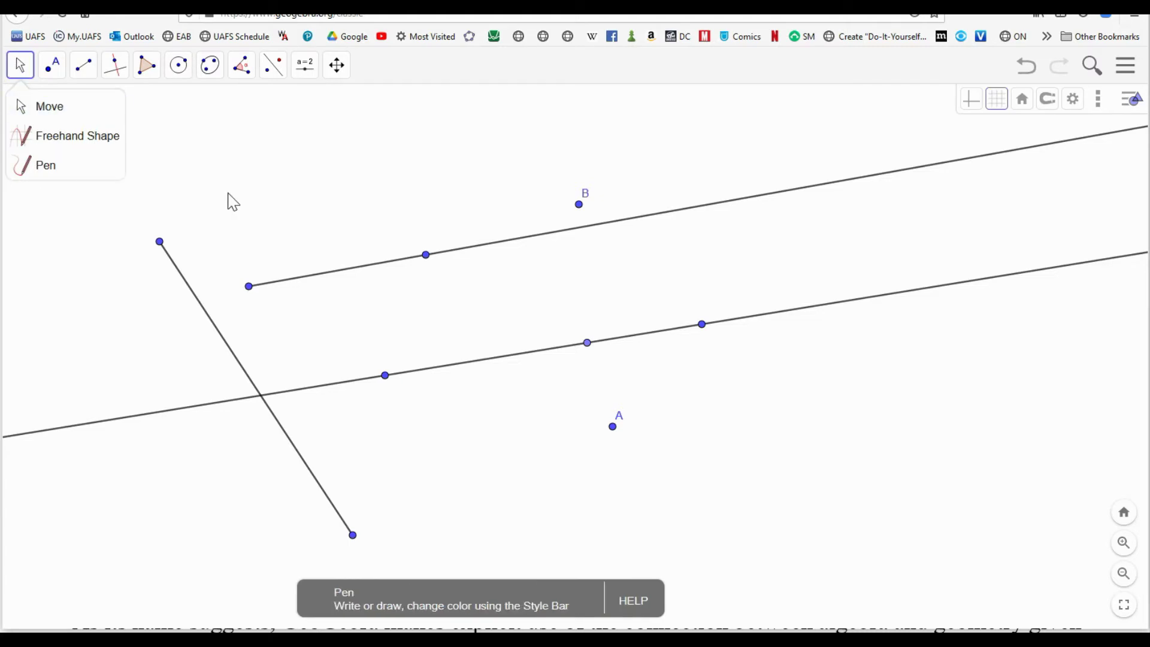
left_click(275, 204)
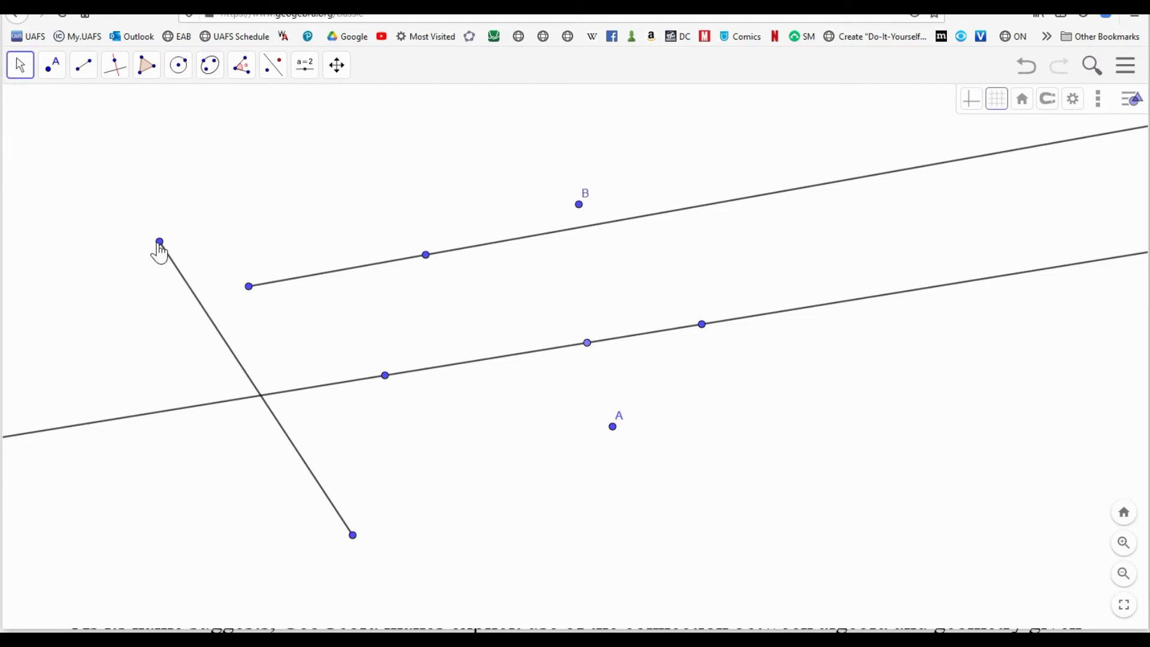
left_click_drag(159, 242, 842, 465)
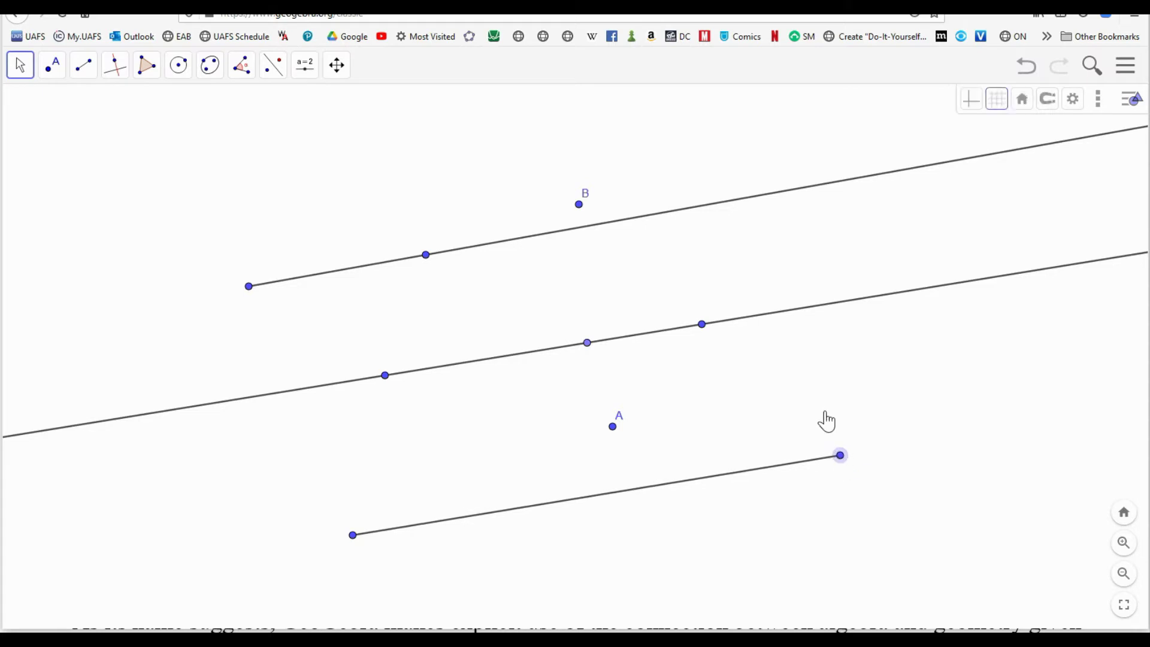
left_click_drag(353, 535, 493, 495)
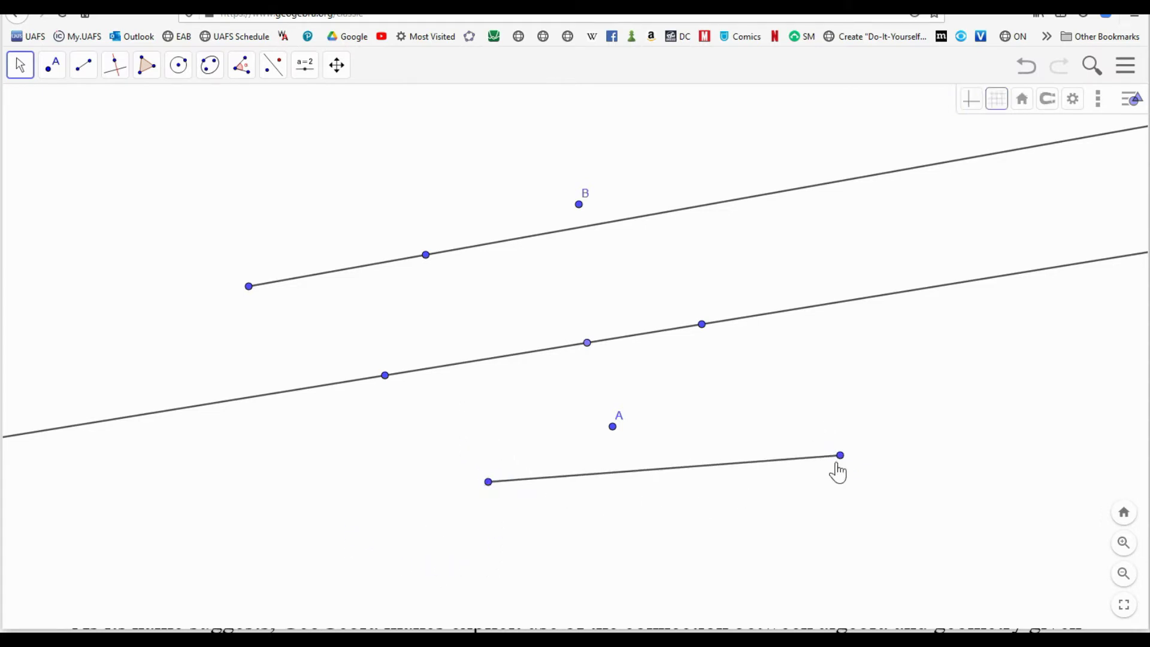
left_click_drag(839, 465, 803, 474)
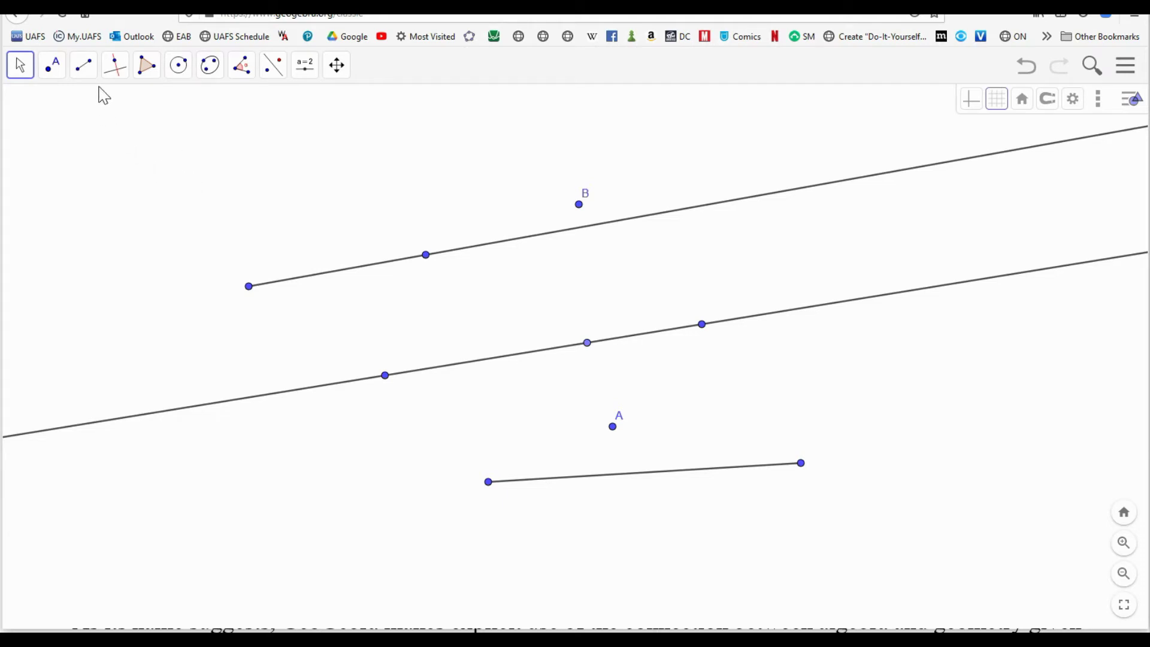
- Draw a short segment at the top left and a circle centred right of A through a new point
left_click(86, 68)
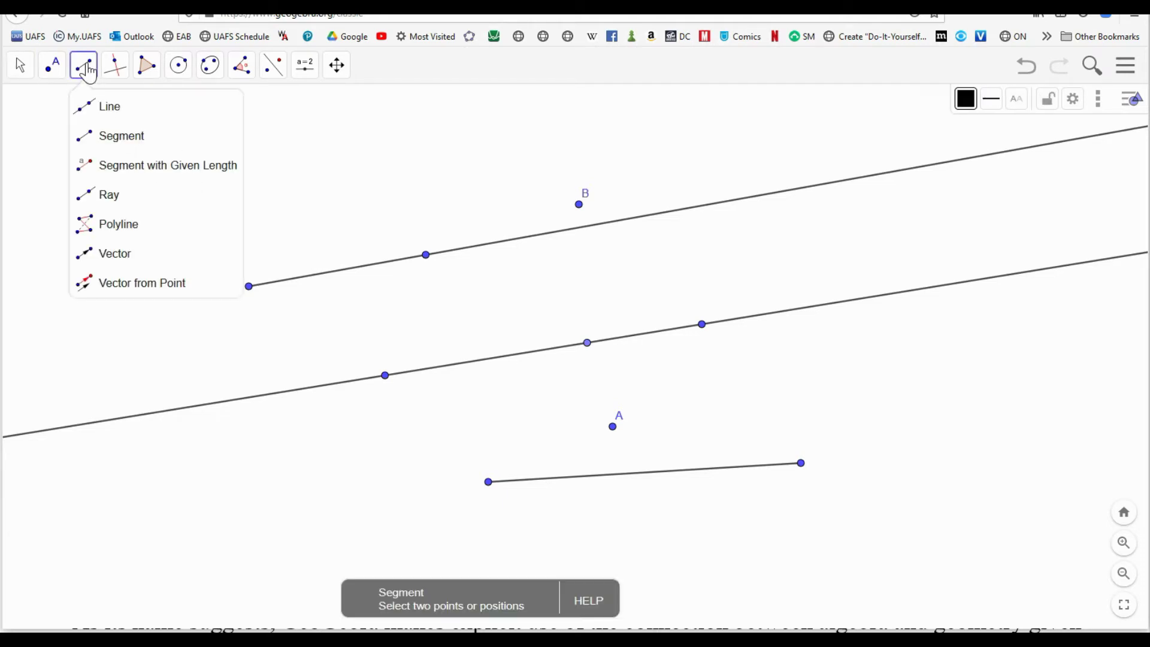
left_click(307, 136)
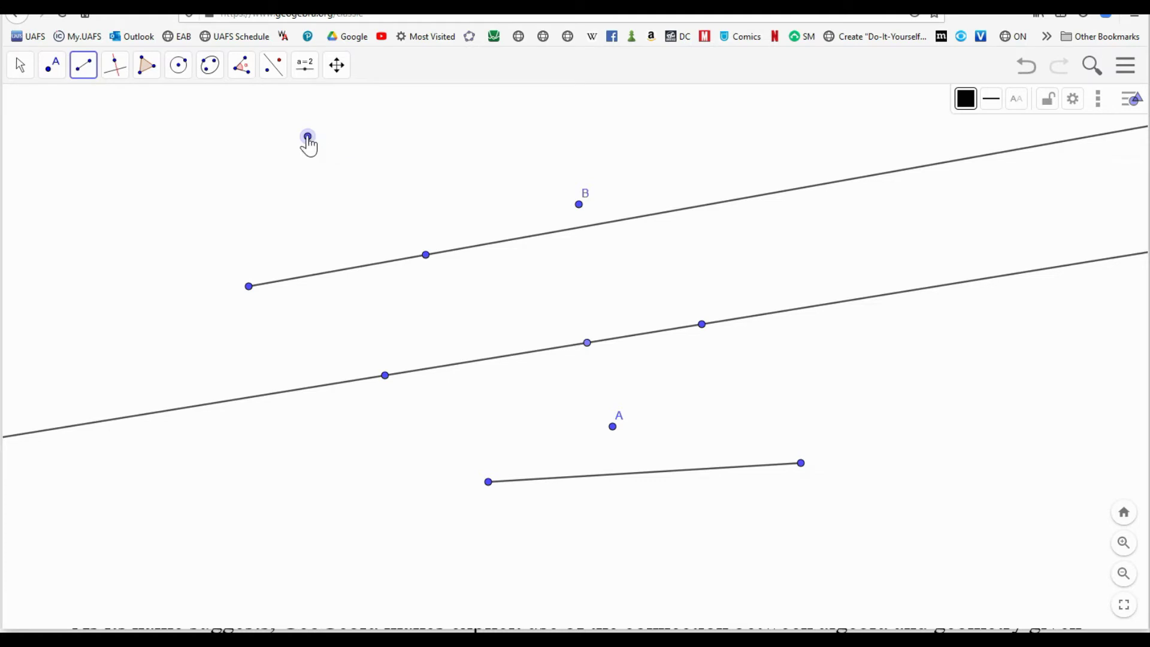
left_click(275, 129)
left_click(179, 73)
left_click(185, 106)
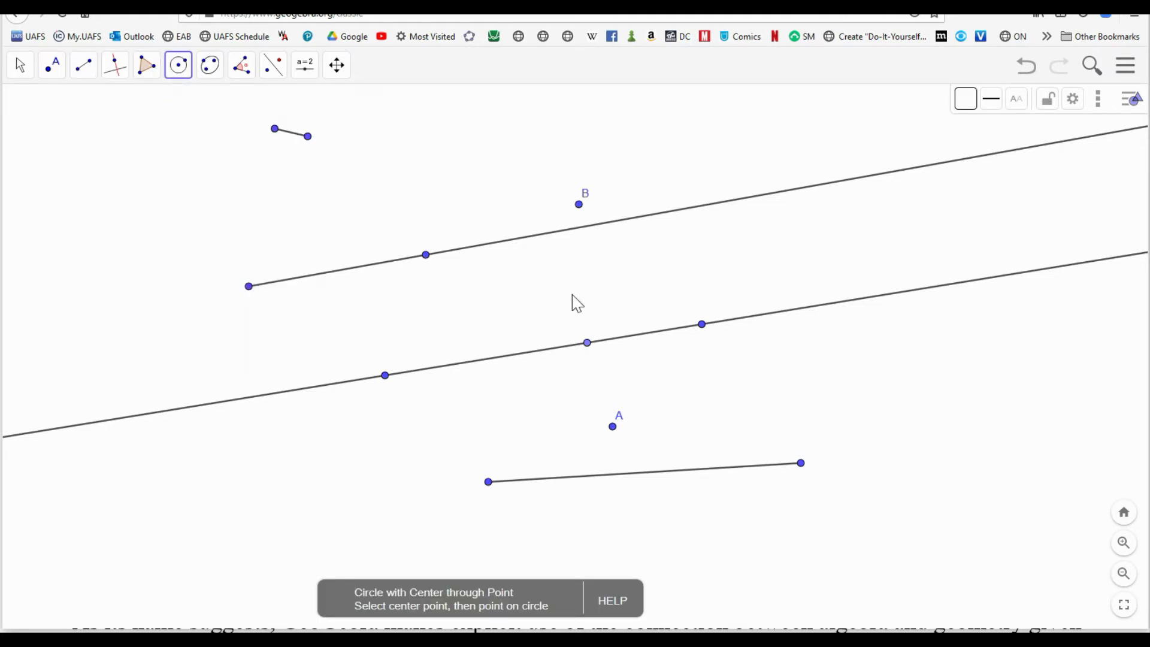
left_click(848, 413)
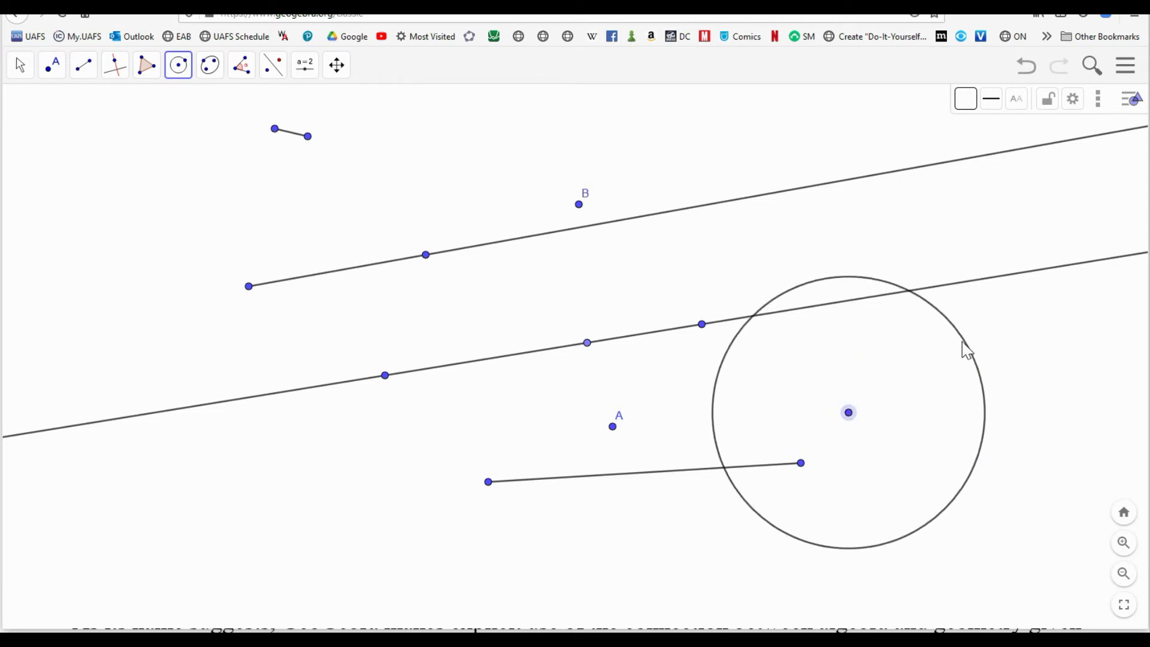
left_click(961, 343)
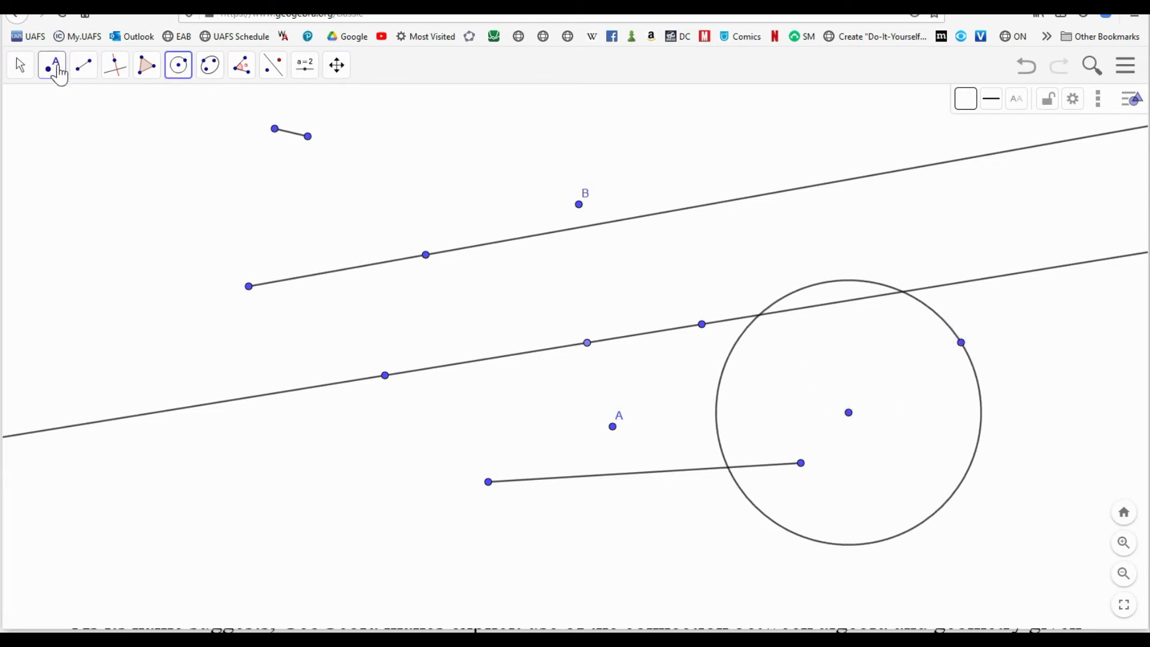
- Add a point on the circle's edge, slide it around, and select it with the centre
left_click(54, 69)
mouse_move(84, 70)
left_click(46, 74)
left_click(46, 76)
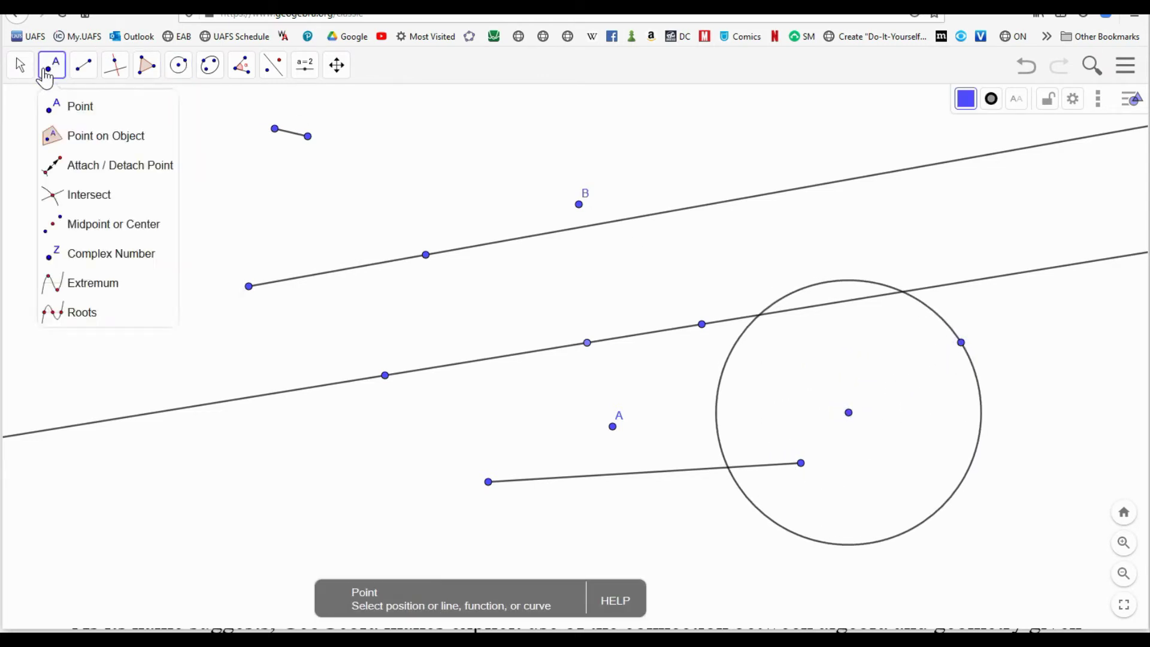
left_click(59, 136)
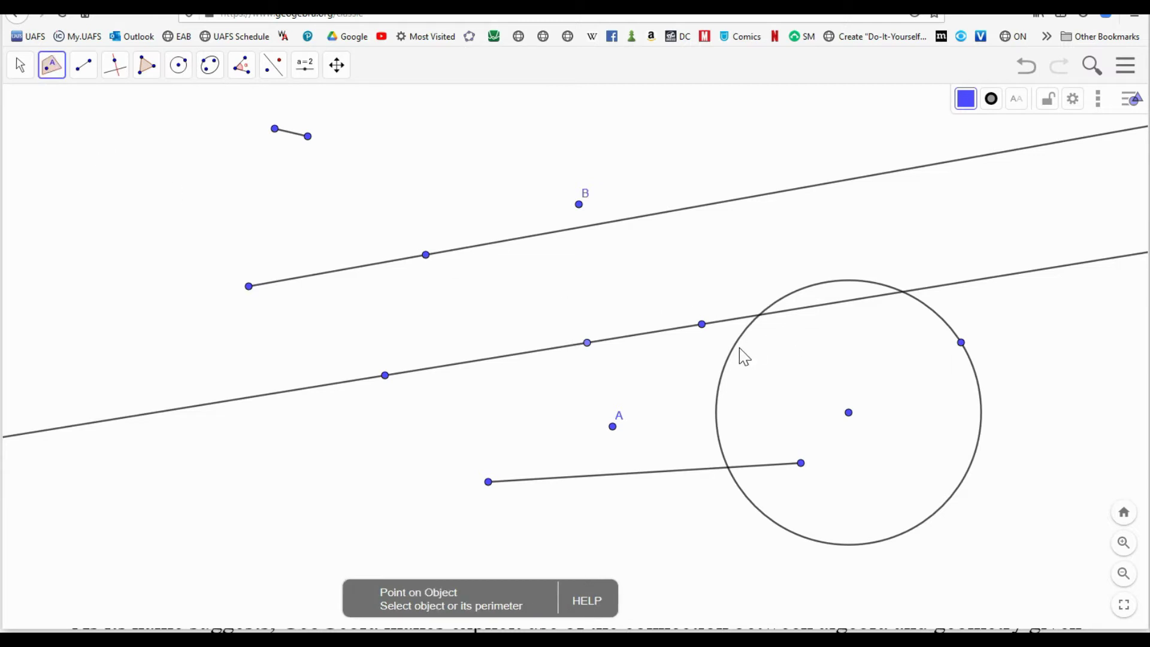
left_click(728, 358)
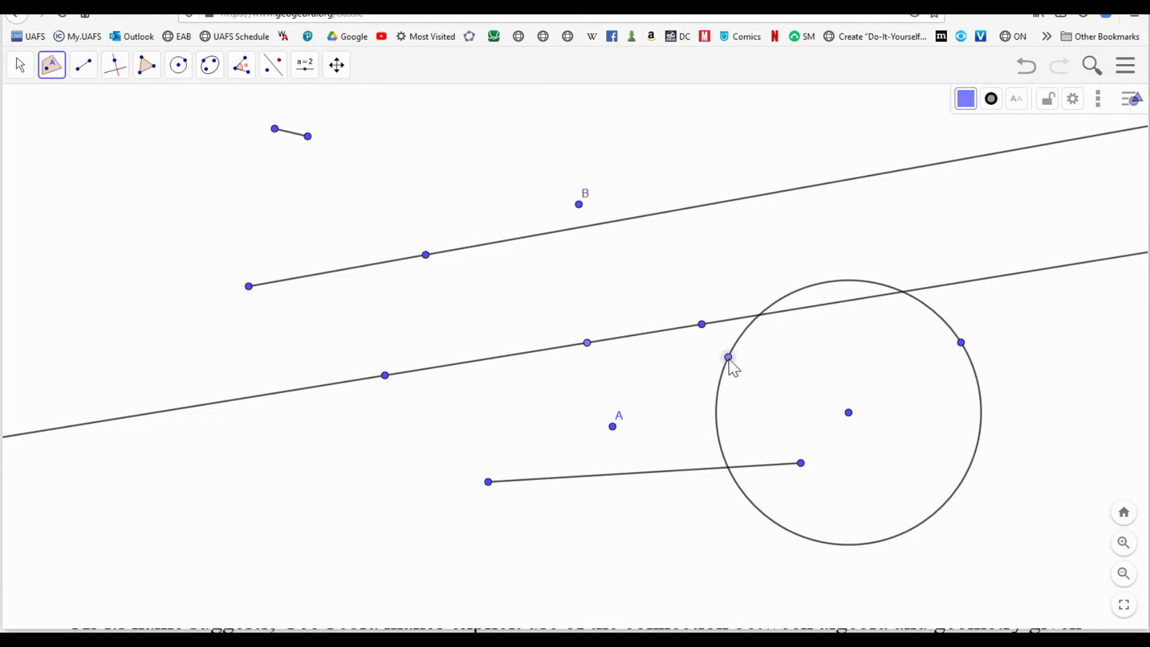
left_click(20, 66)
left_click_drag(728, 357, 968, 460)
left_click(849, 414)
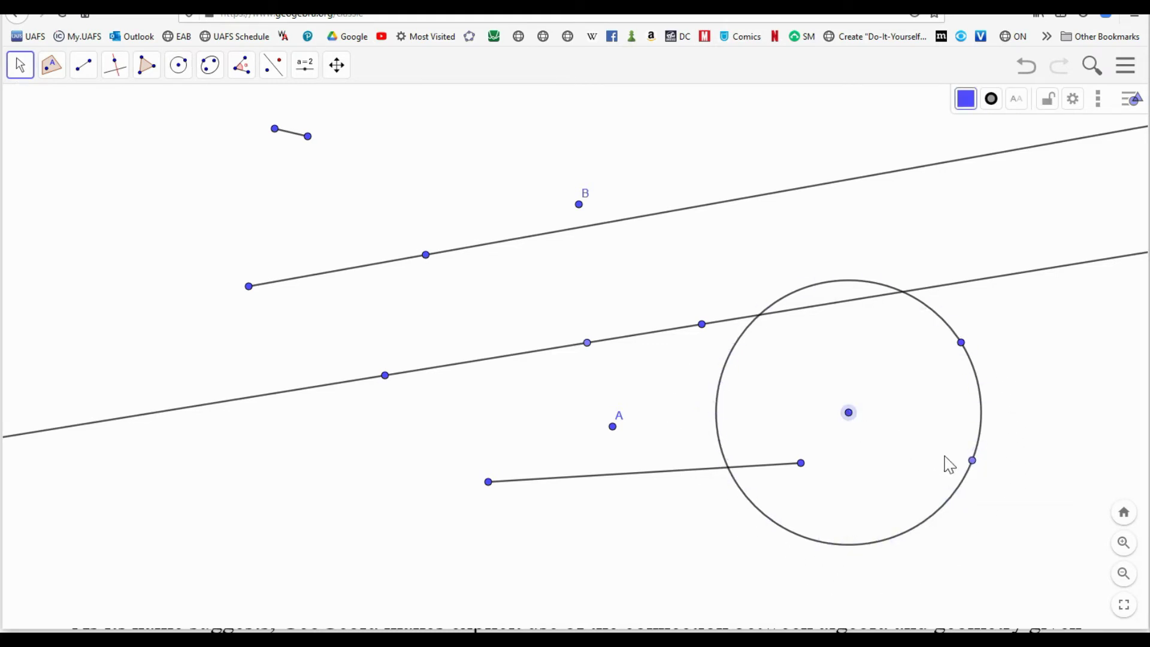
left_click(971, 461)
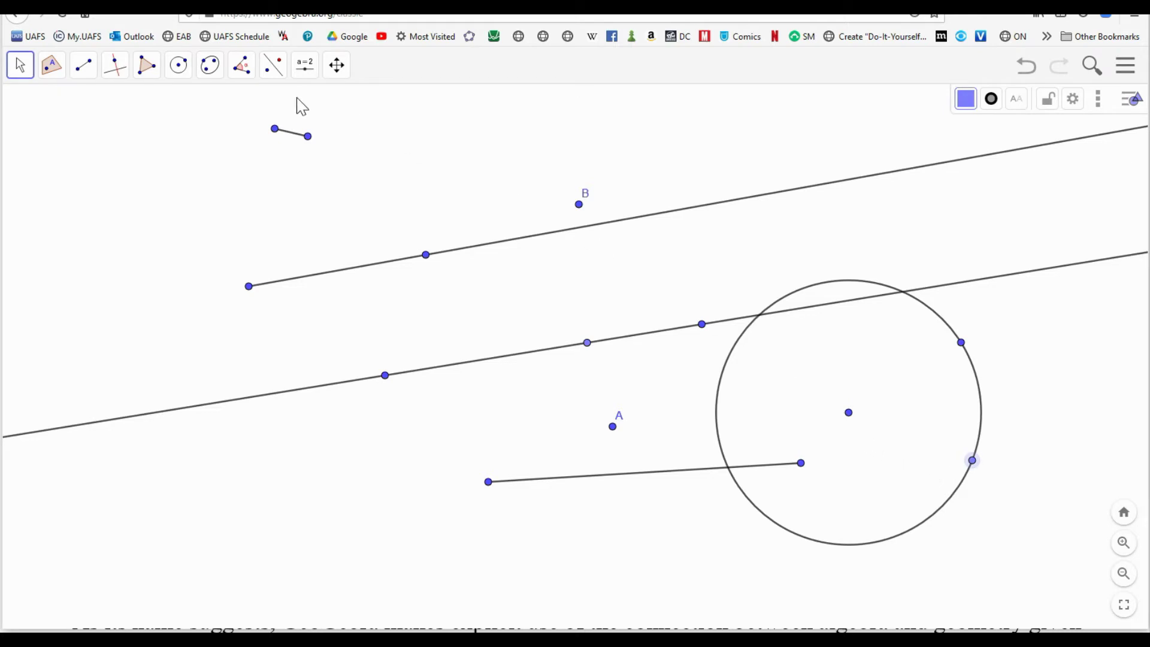
left_click(242, 66)
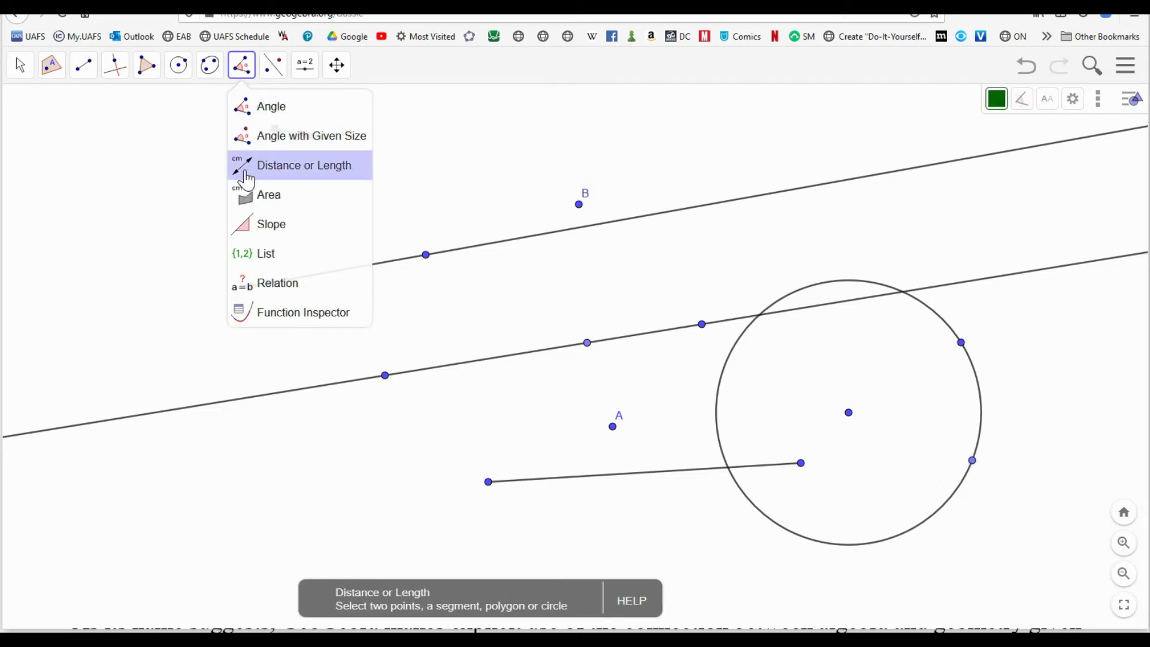
- Show distance LN between centre L and point N, then widen the circle until LN = 6.11
left_click(247, 173)
left_click(849, 413)
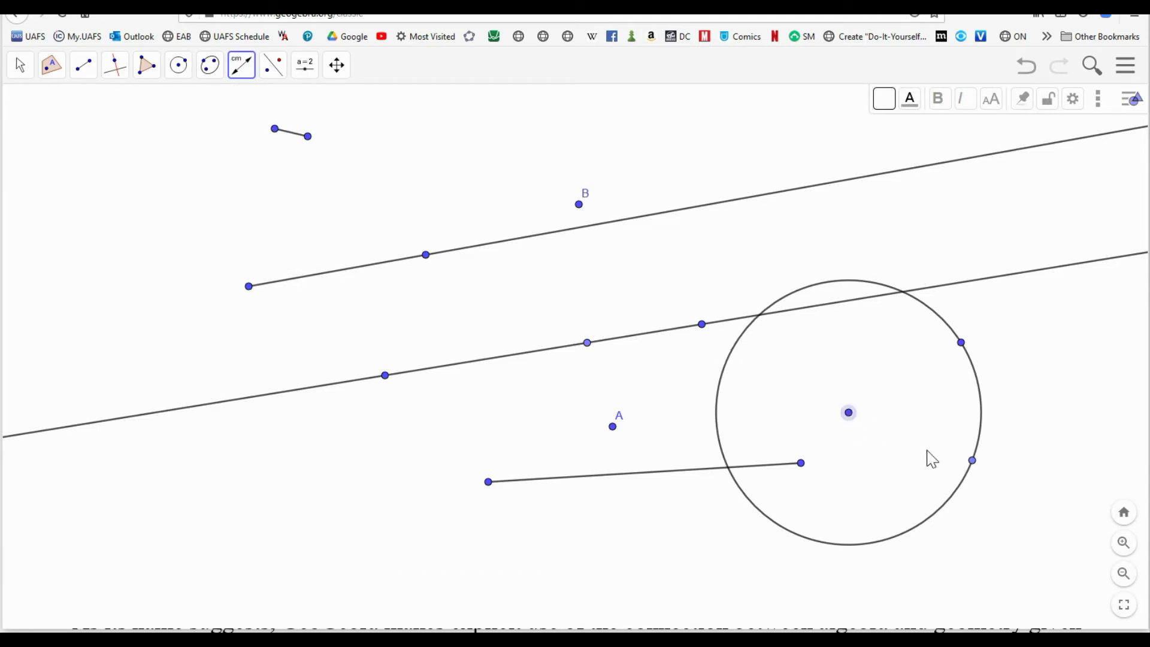
left_click(971, 463)
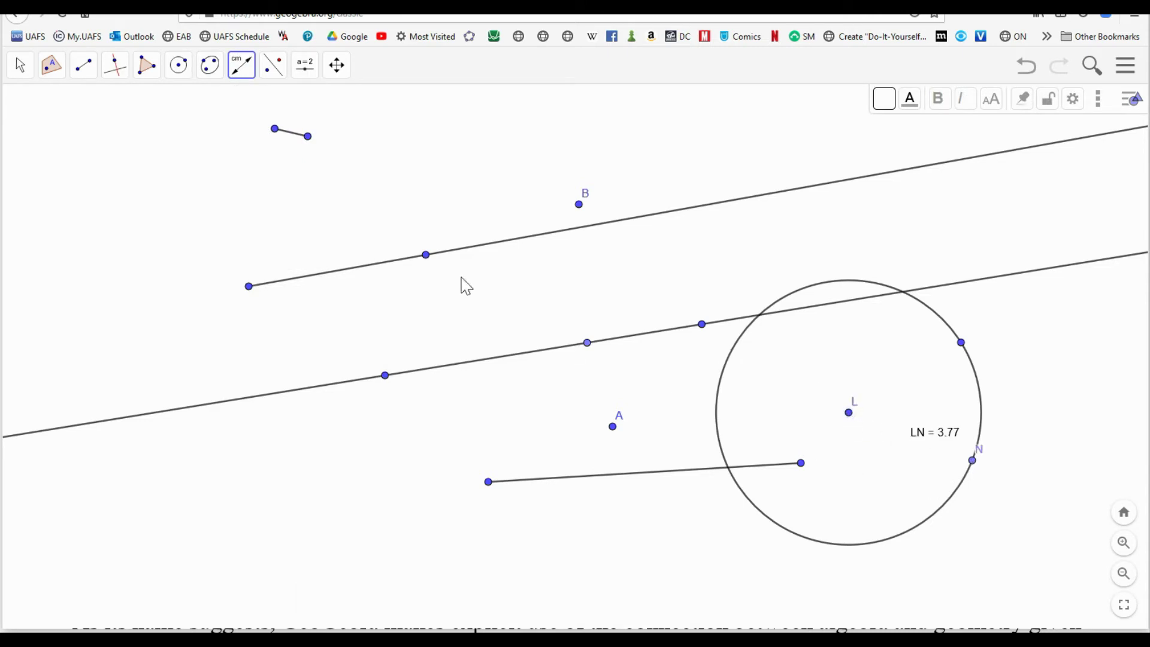
left_click(20, 66)
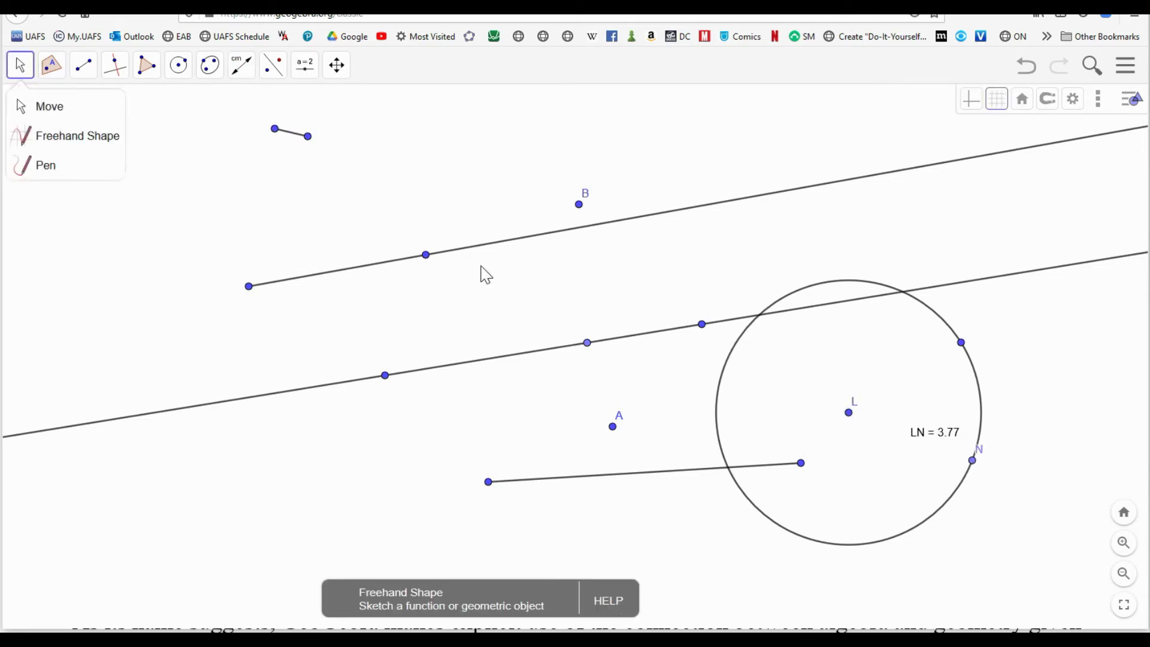
left_click(910, 482)
left_click_drag(974, 471, 816, 389)
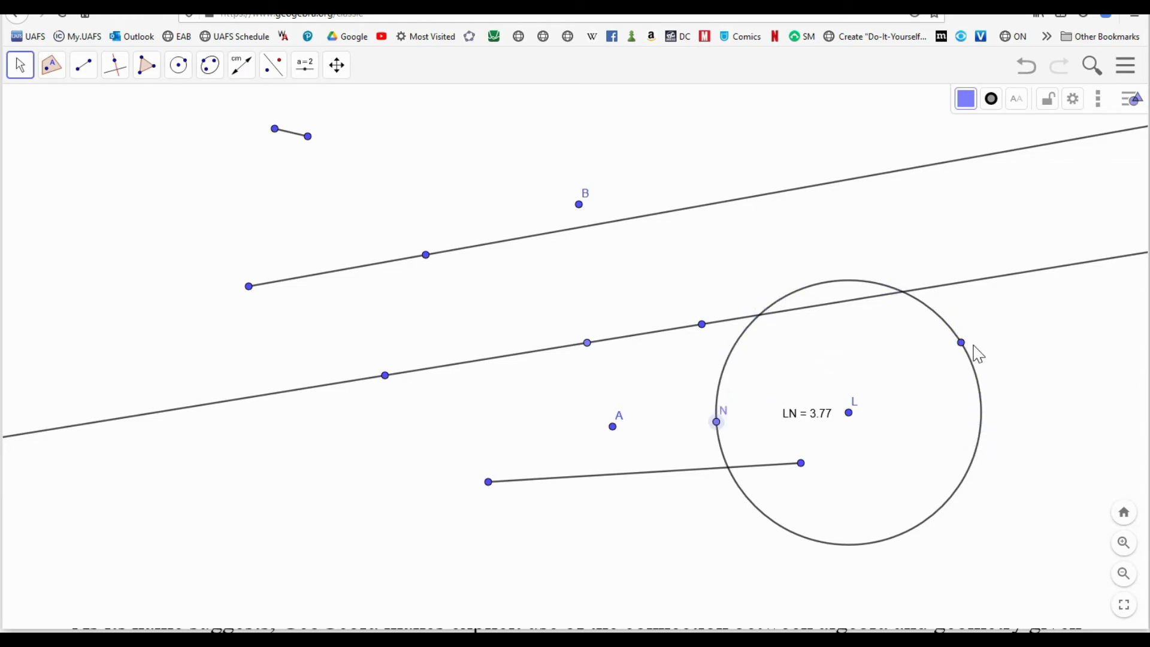
left_click_drag(961, 344, 1030, 302)
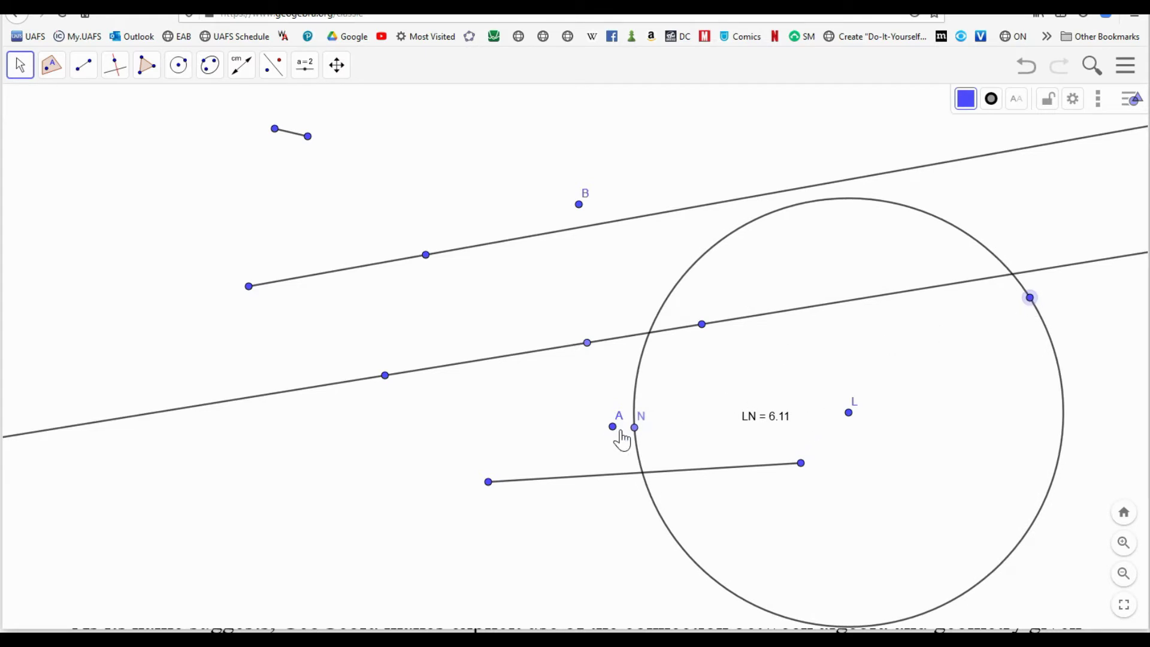
left_click_drag(634, 429, 1010, 483)
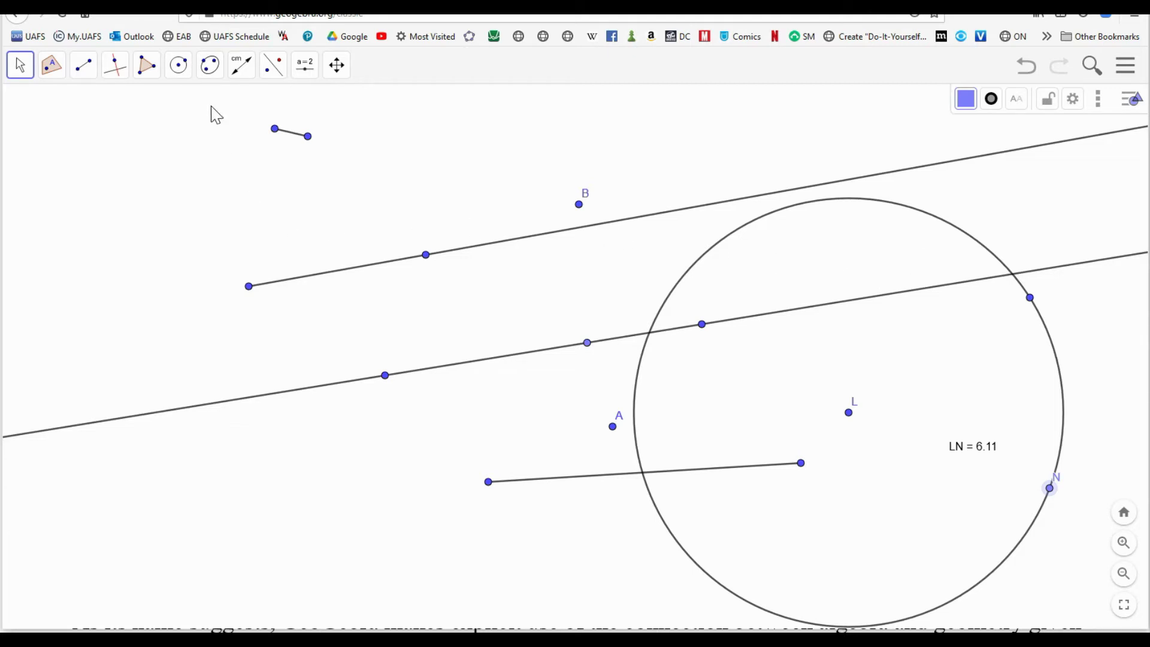
- Start a centre-and-radius circle at the lower left, then abandon it without a radius
left_click(180, 70)
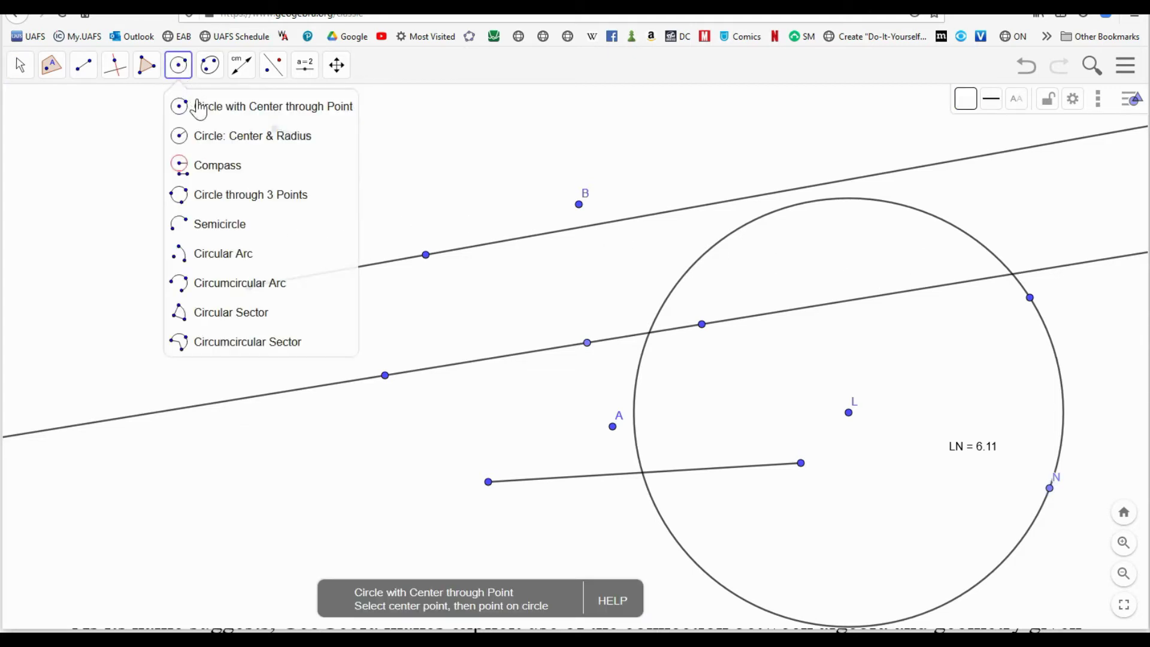
left_click(207, 135)
left_click(326, 481)
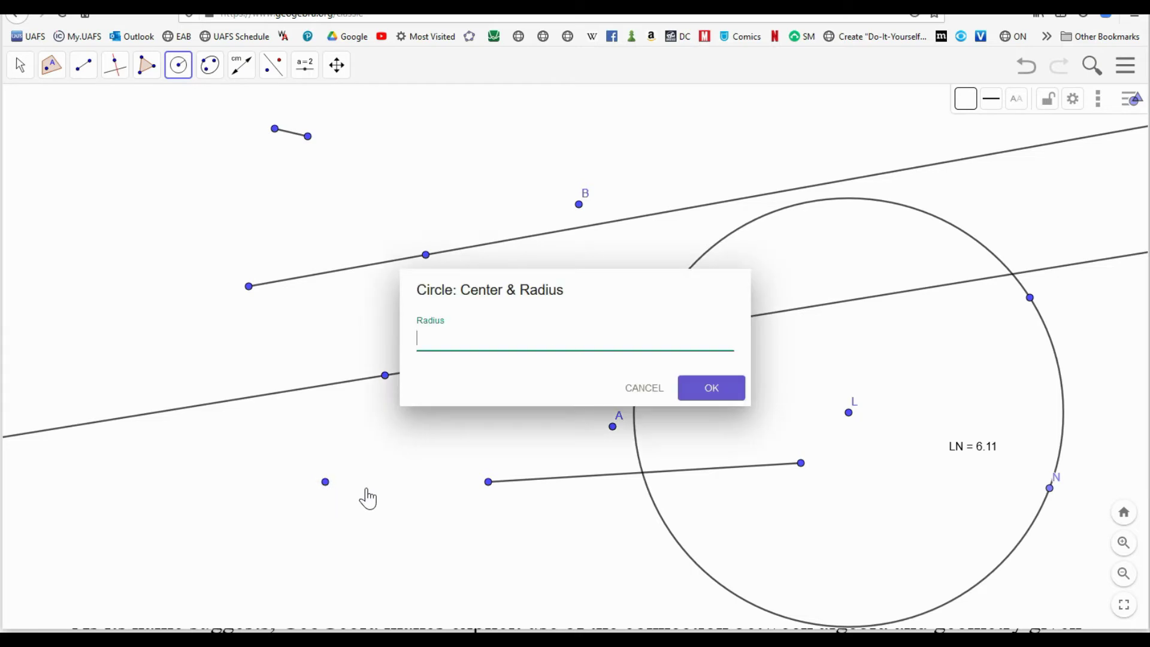
left_click(657, 398)
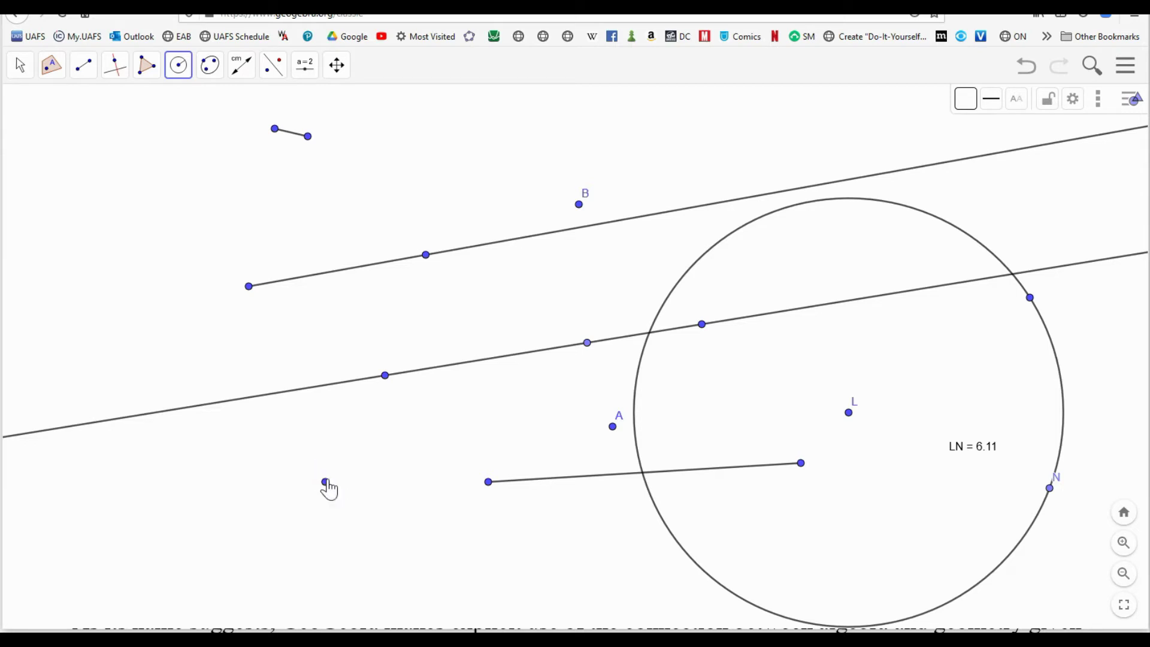
- Create a radius-5 circle centred near the top left, undoing the extra inner circle
left_click(180, 70)
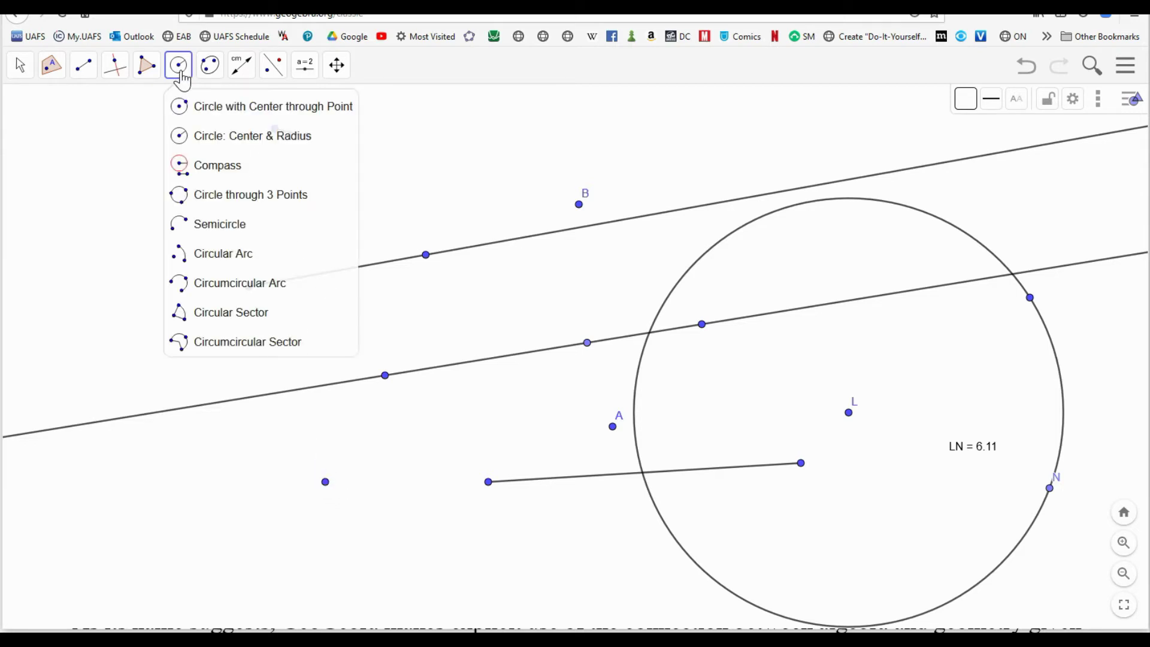
left_click(185, 147)
left_click(349, 168)
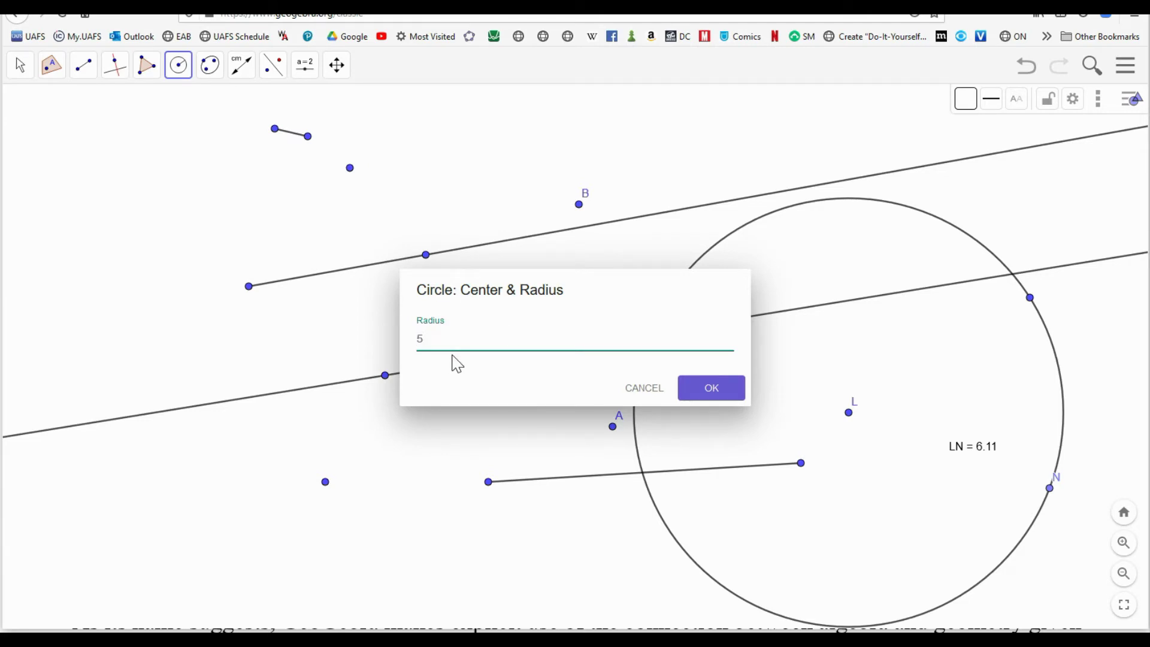
left_click(721, 390)
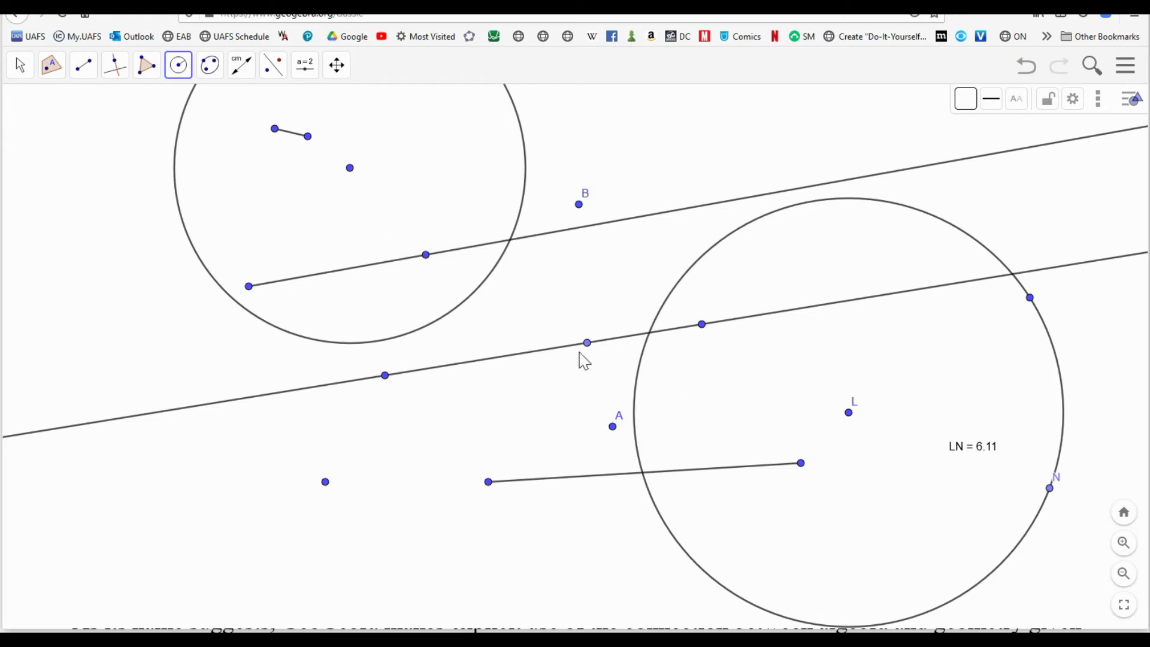
left_click(350, 168)
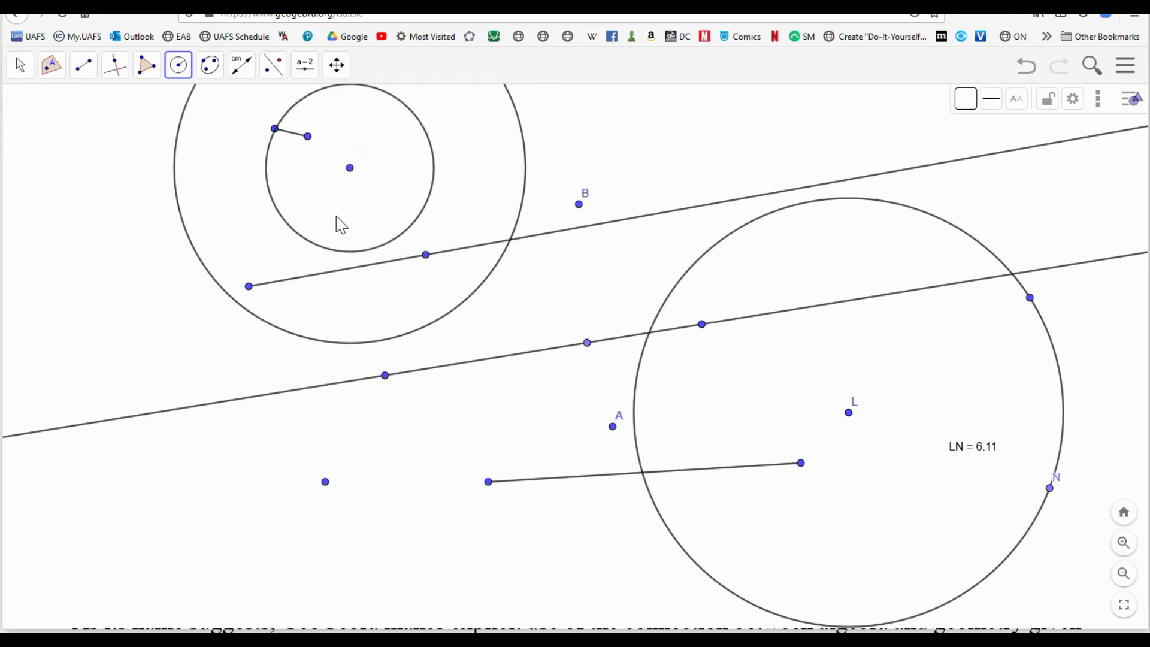
key("ctrl+z")
left_click(349, 169)
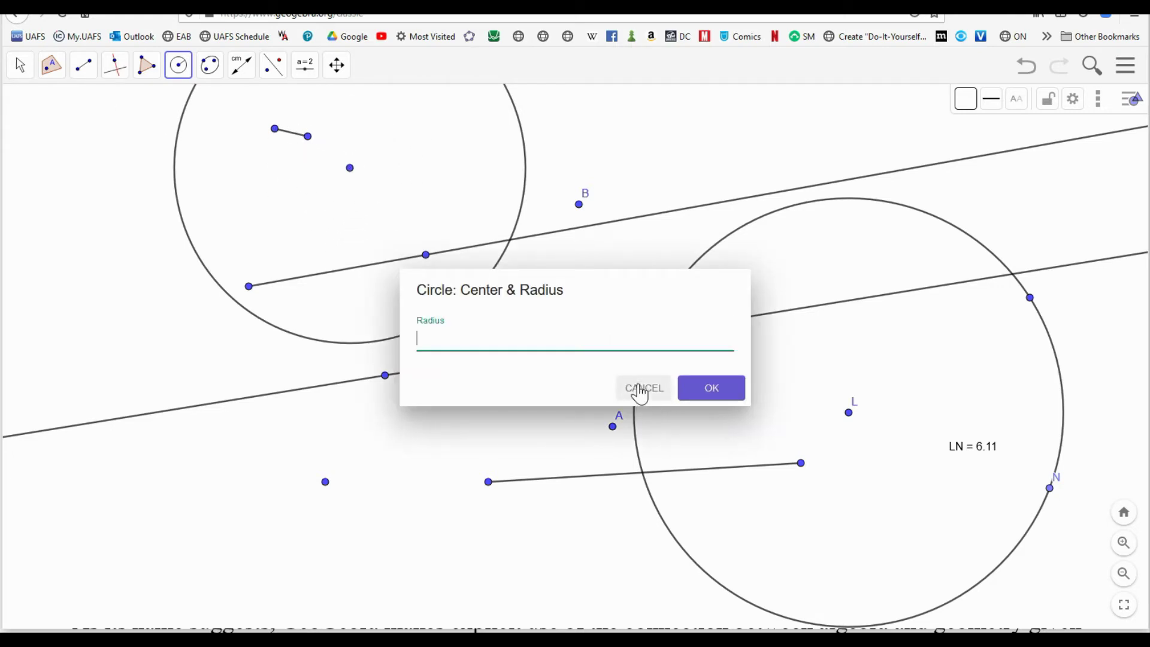
left_click(640, 389)
- Drag the radius-5 circle's centre down to the lower left of the canvas
left_click(20, 66)
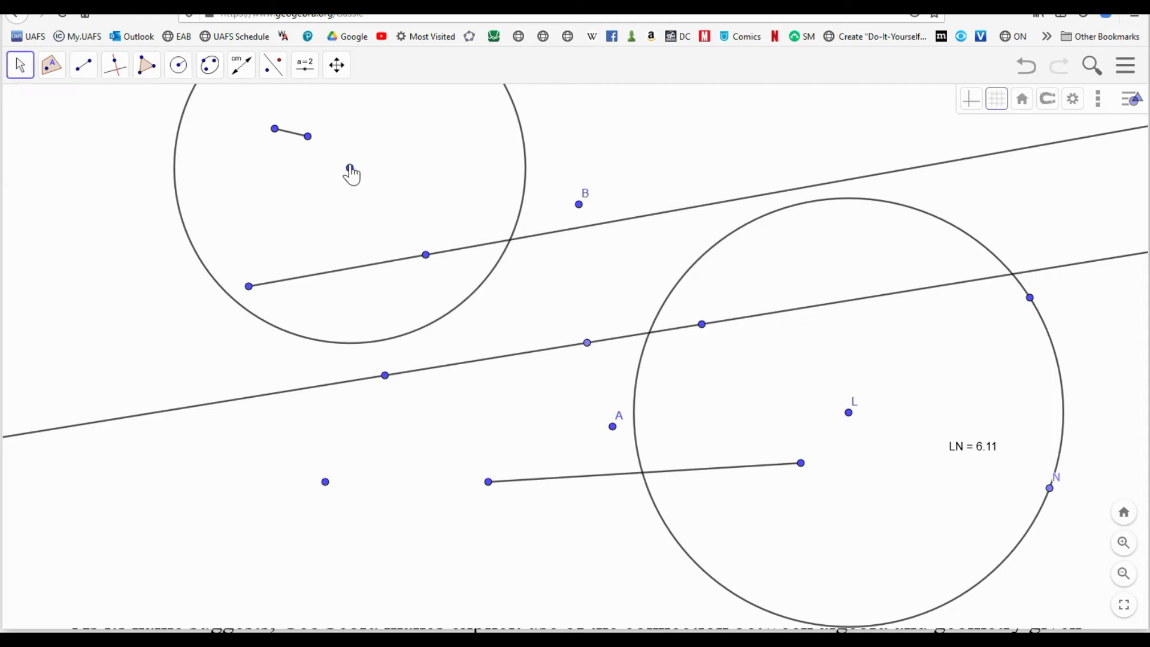
left_click_drag(350, 170, 359, 444)
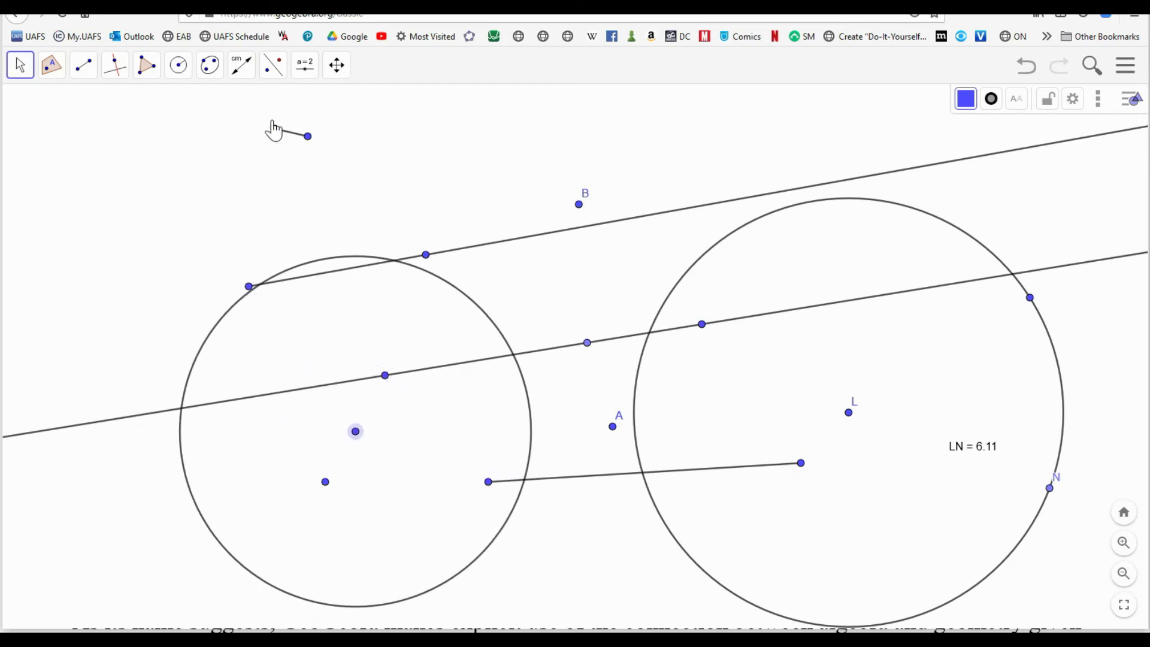
left_click(306, 75)
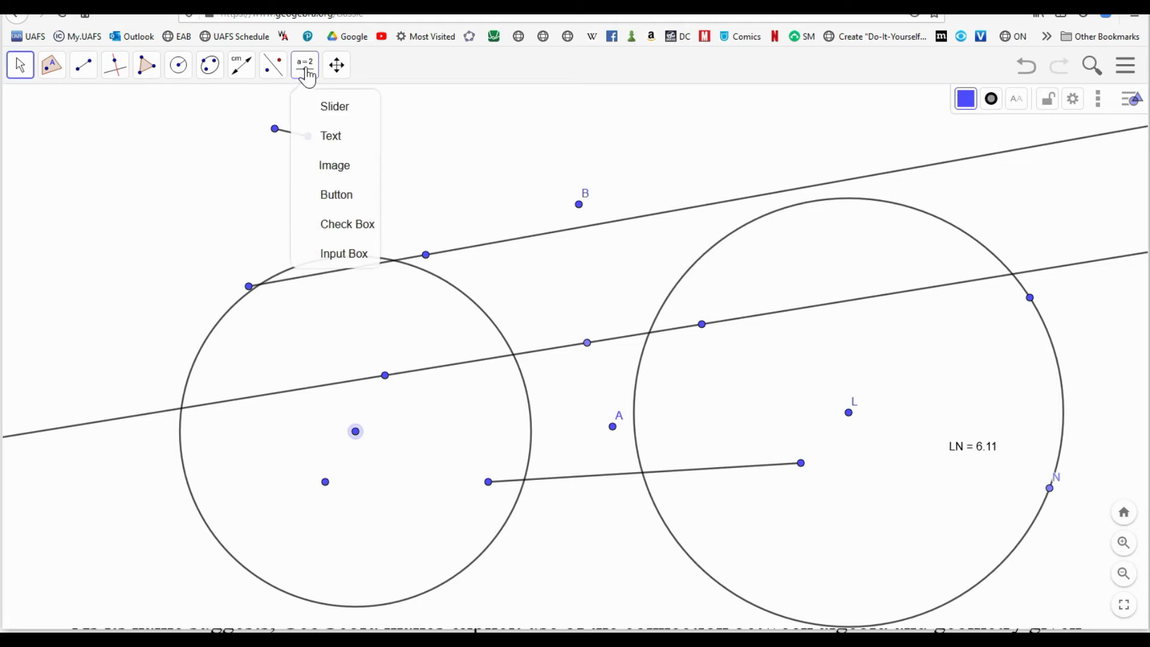
- Add slider a ranging 0 to 25 with increment 0.01, and set it to 4.25
left_click(321, 118)
left_click(83, 116)
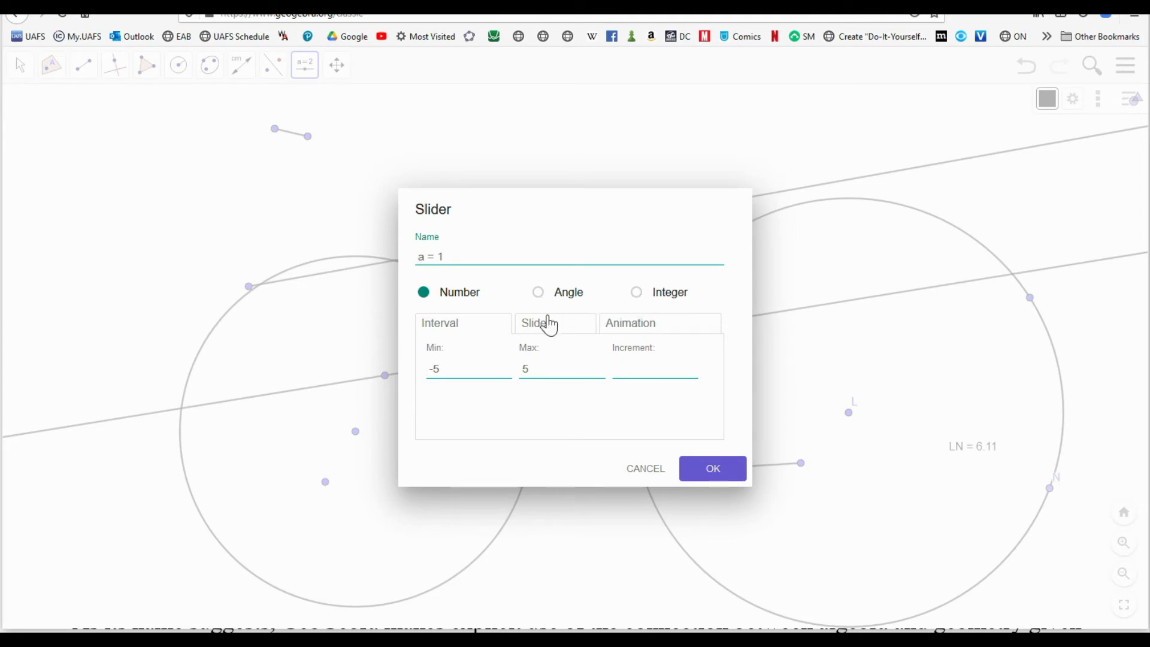
left_click_drag(445, 368, 404, 368)
type(".01")
left_click(702, 476)
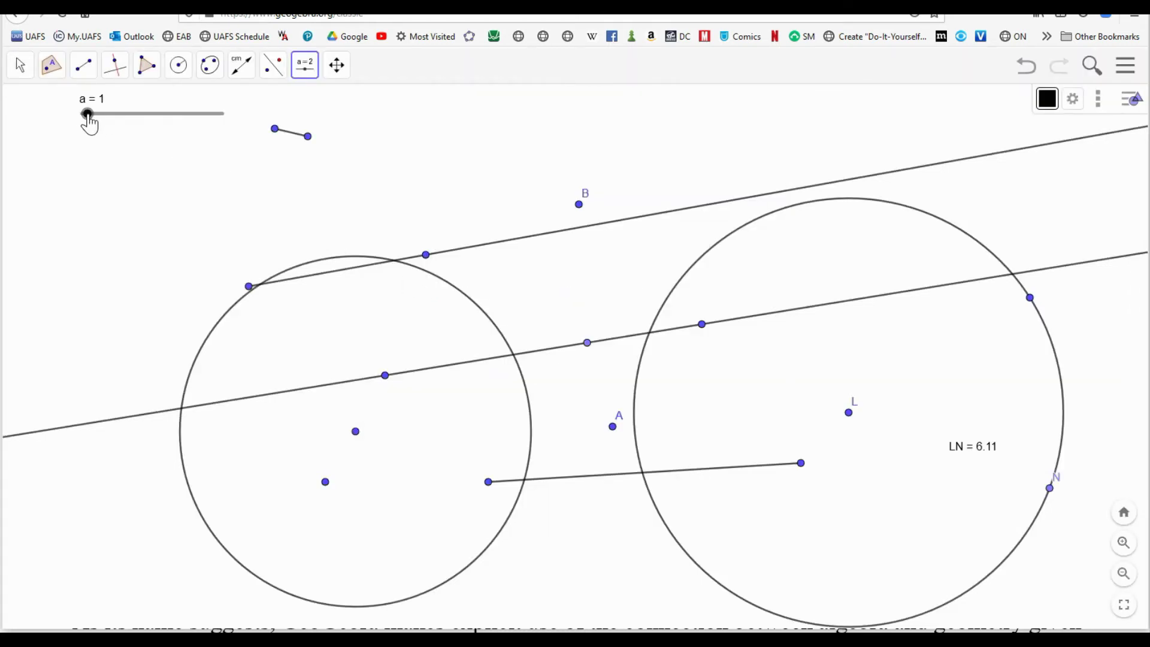
mouse_move(88, 115)
left_mouse_down()
mouse_move(175, 115)
mouse_move(106, 115)
left_mouse_up()
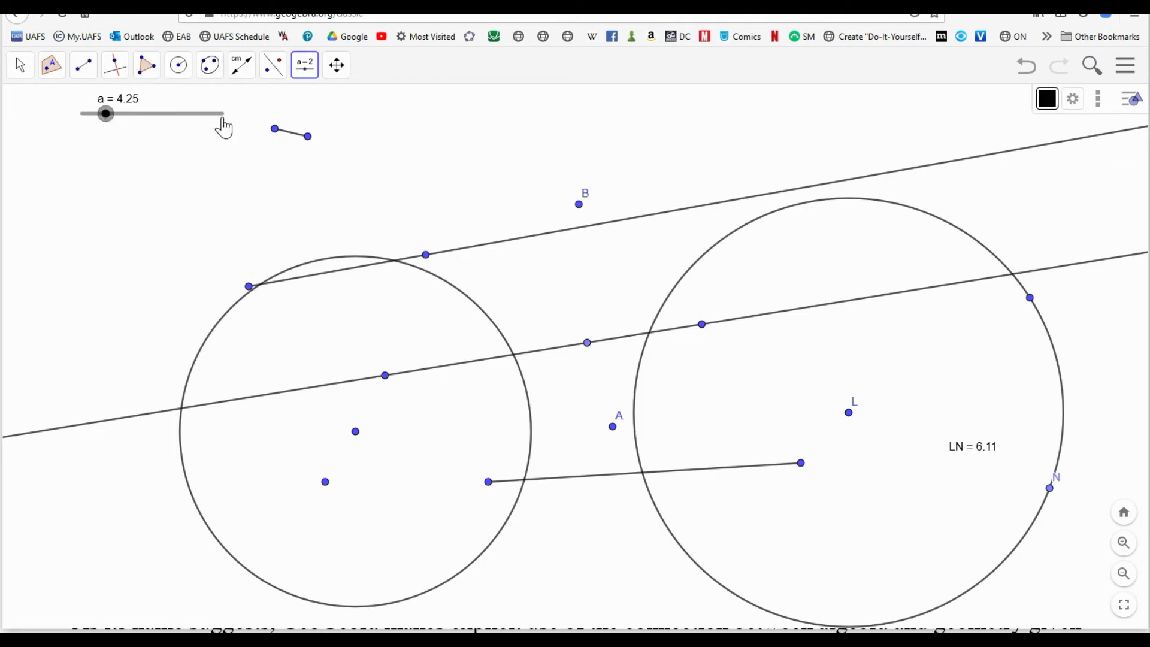
- Create a circle of radius a centred near point B
left_click(304, 67)
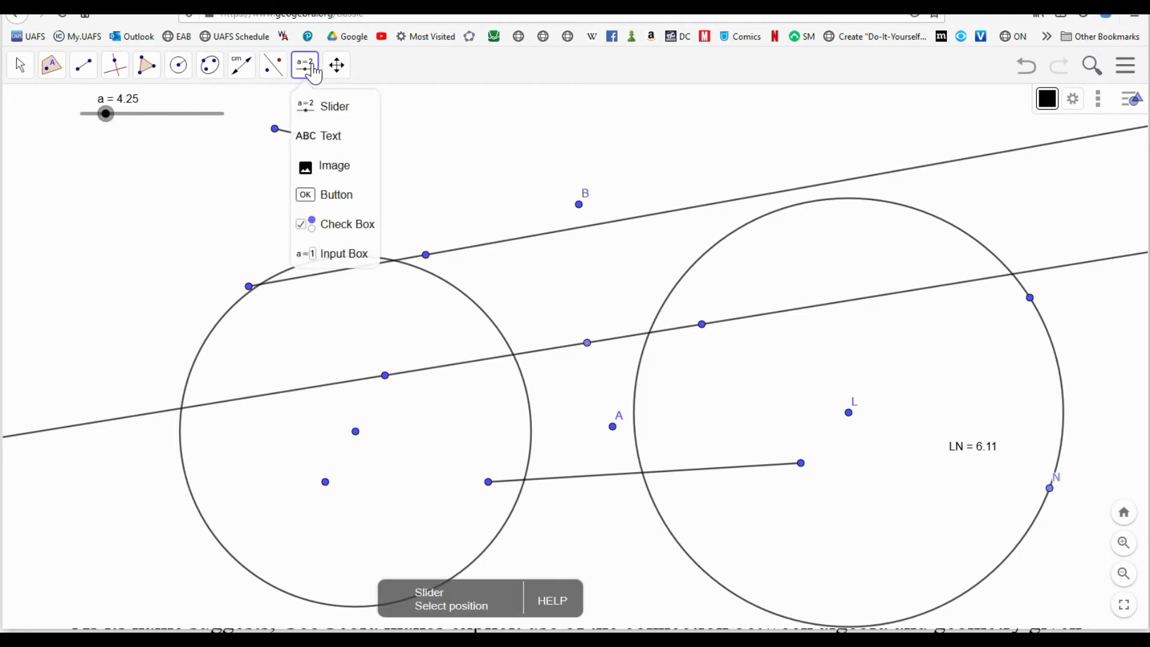
left_click(182, 71)
left_click(180, 69)
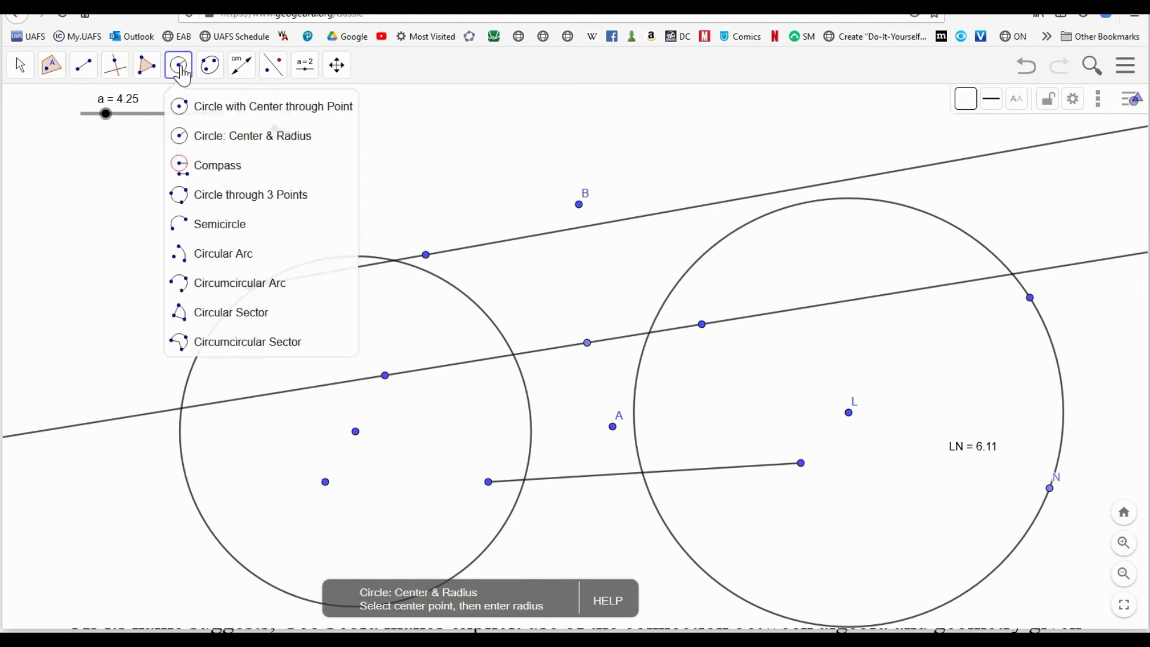
left_click(187, 135)
left_click(458, 181)
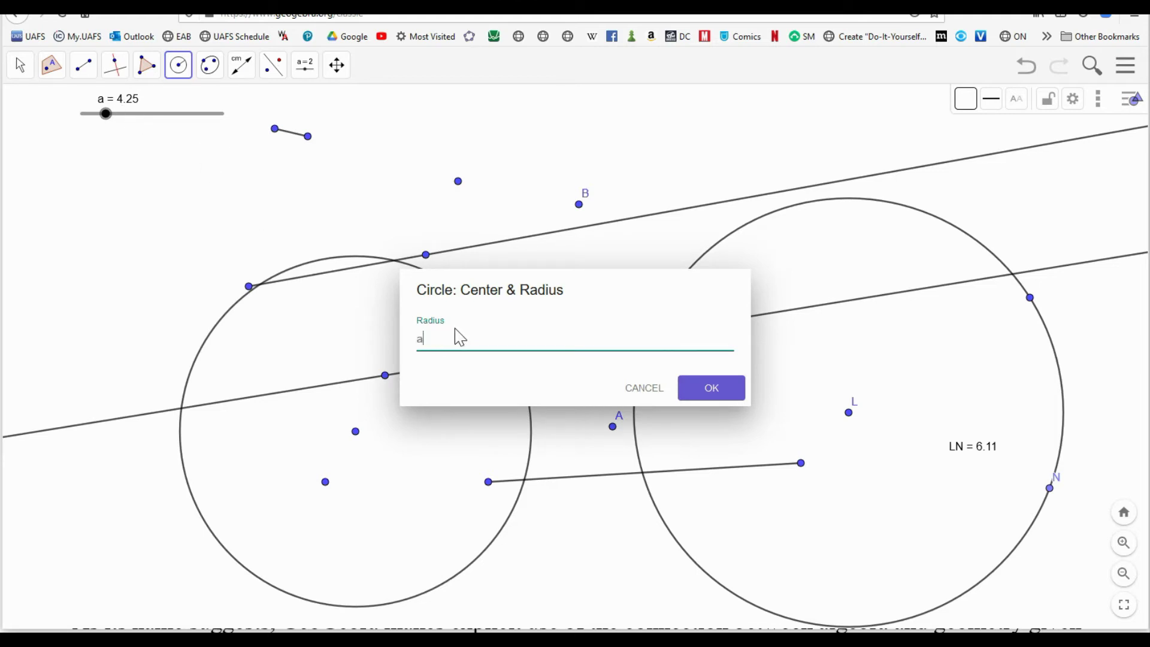
left_click(713, 391)
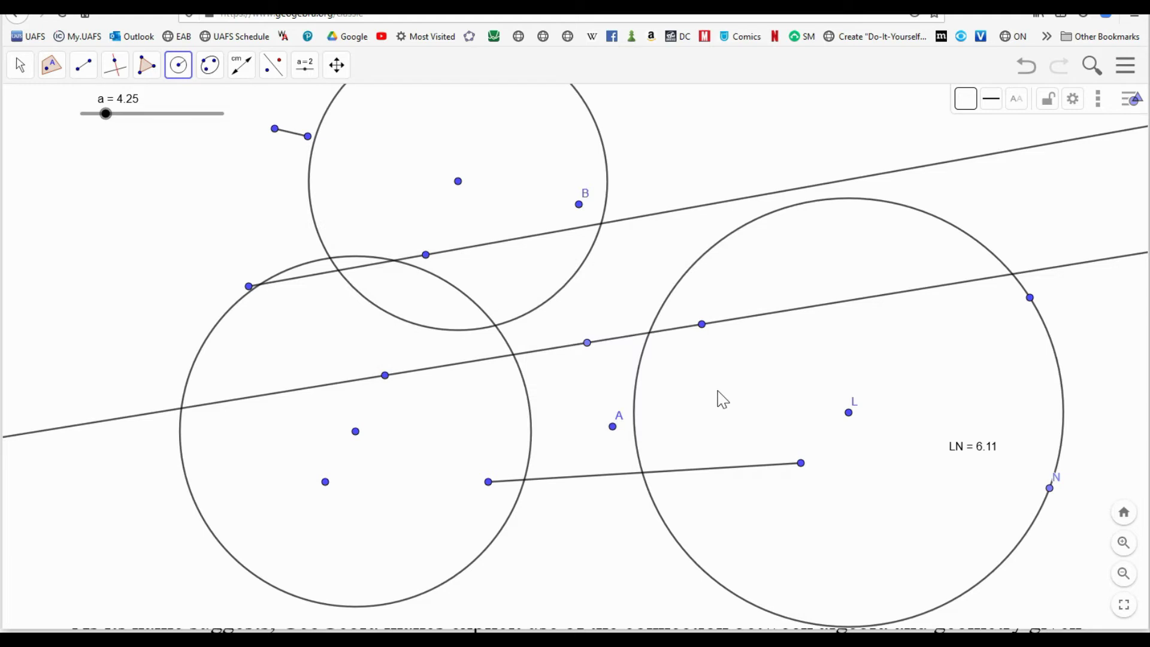
- Cancel the extra radius entry and drag the radius-a circle to the far left
left_click(459, 181)
left_click(460, 185)
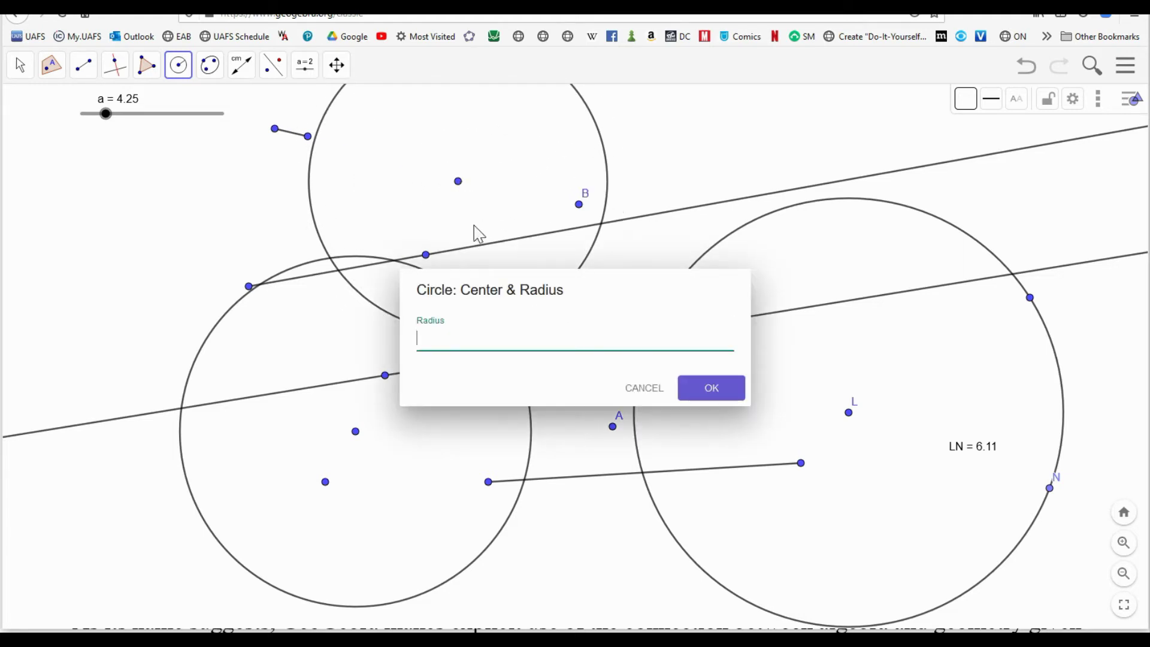
left_click(643, 390)
left_click(24, 67)
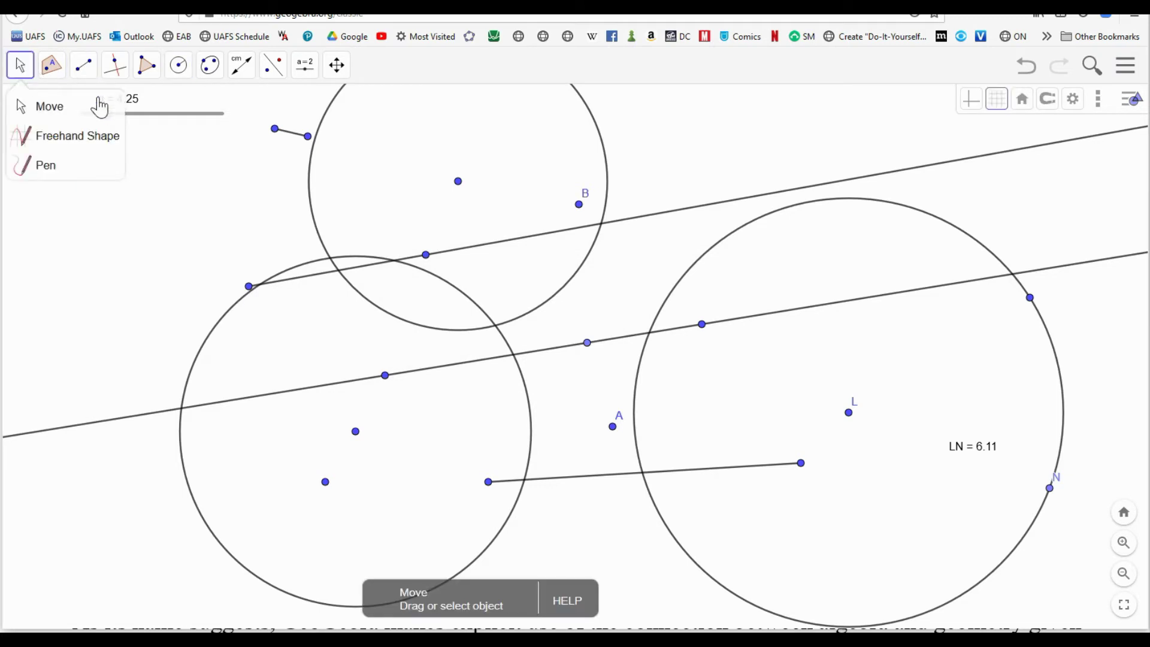
left_click(491, 201)
left_click_drag(460, 182, 143, 344)
- Pan the view and delete every object except the left radius-a circle
right_click(357, 215)
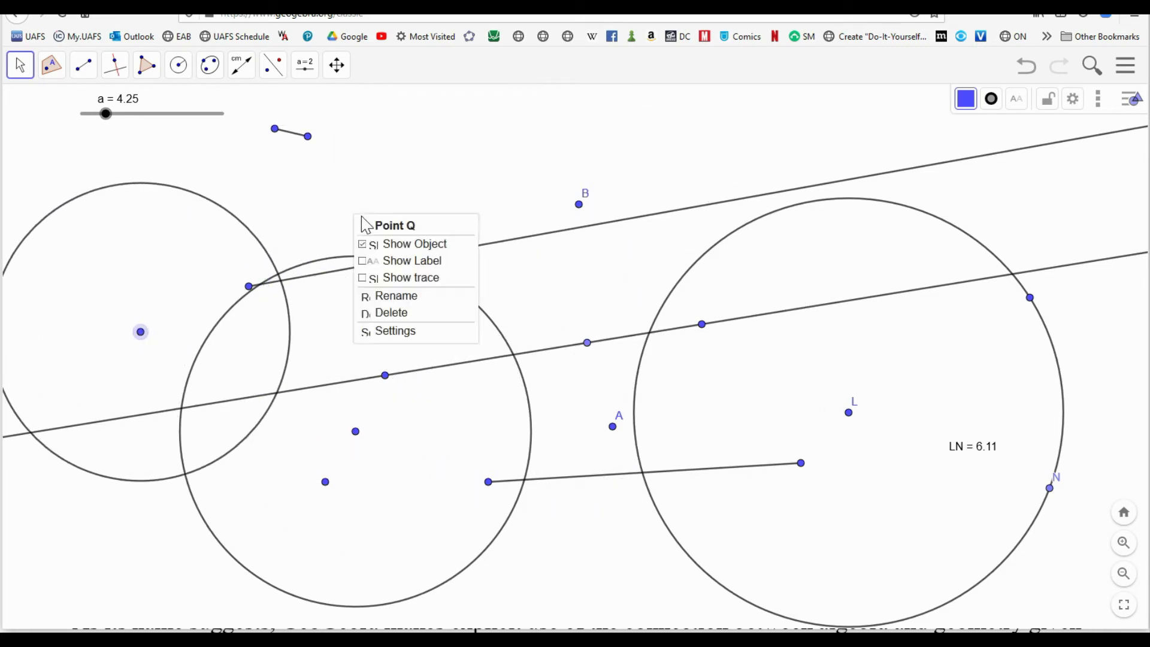
left_click(358, 205)
left_click_drag(357, 213, 527, 211)
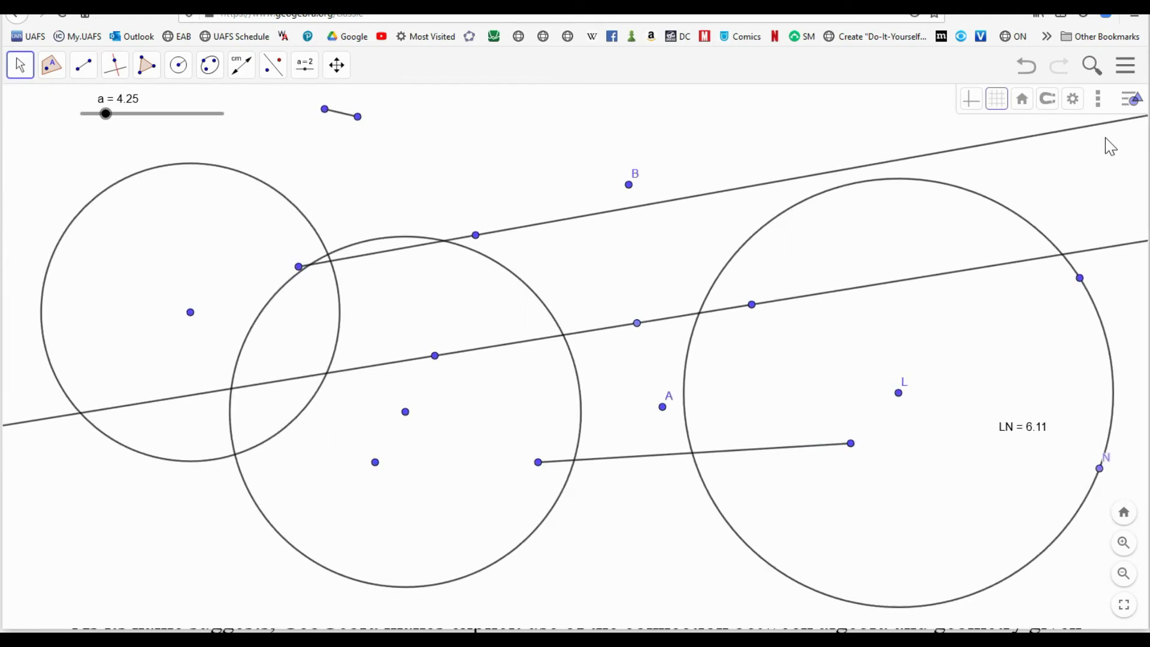
mouse_move(1108, 146)
left_mouse_down()
mouse_move(1119, 333)
mouse_move(1022, 181)
mouse_move(1000, 77)
left_mouse_up()
mouse_move(1066, 136)
left_mouse_down()
mouse_move(1070, 243)
mouse_move(1018, 505)
mouse_move(445, 543)
mouse_move(299, 563)
mouse_move(253, 586)
left_mouse_up()
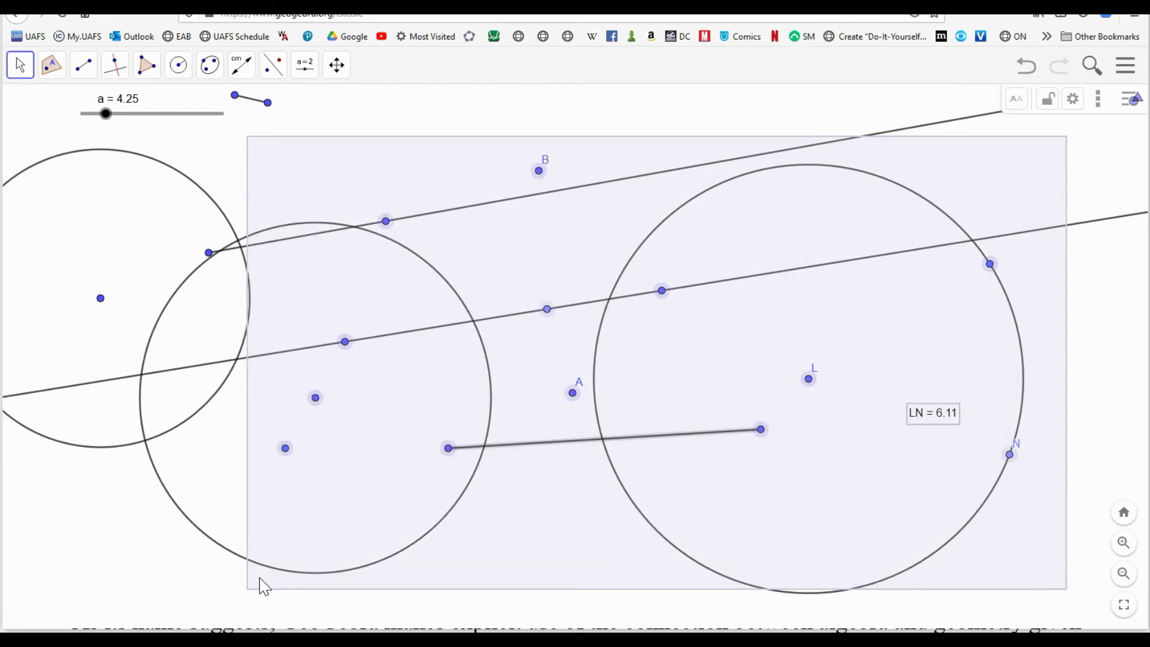
key("Delete")
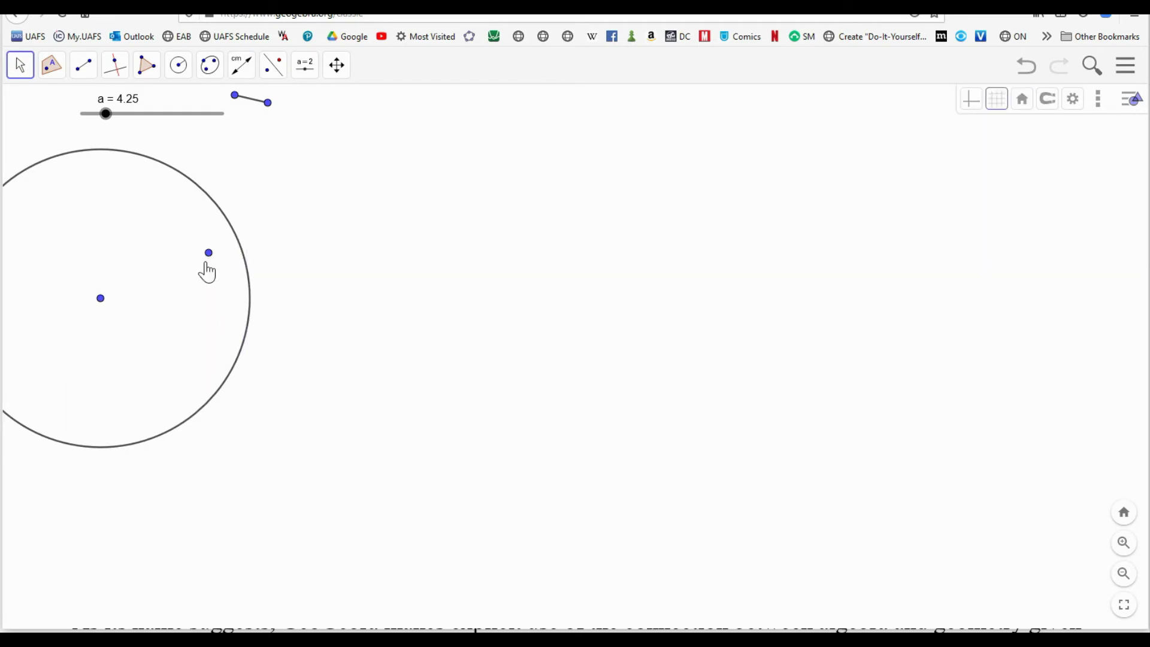
- Move the remaining circle to the canvas middle and enlarge it to a = 6.13
left_click(102, 299)
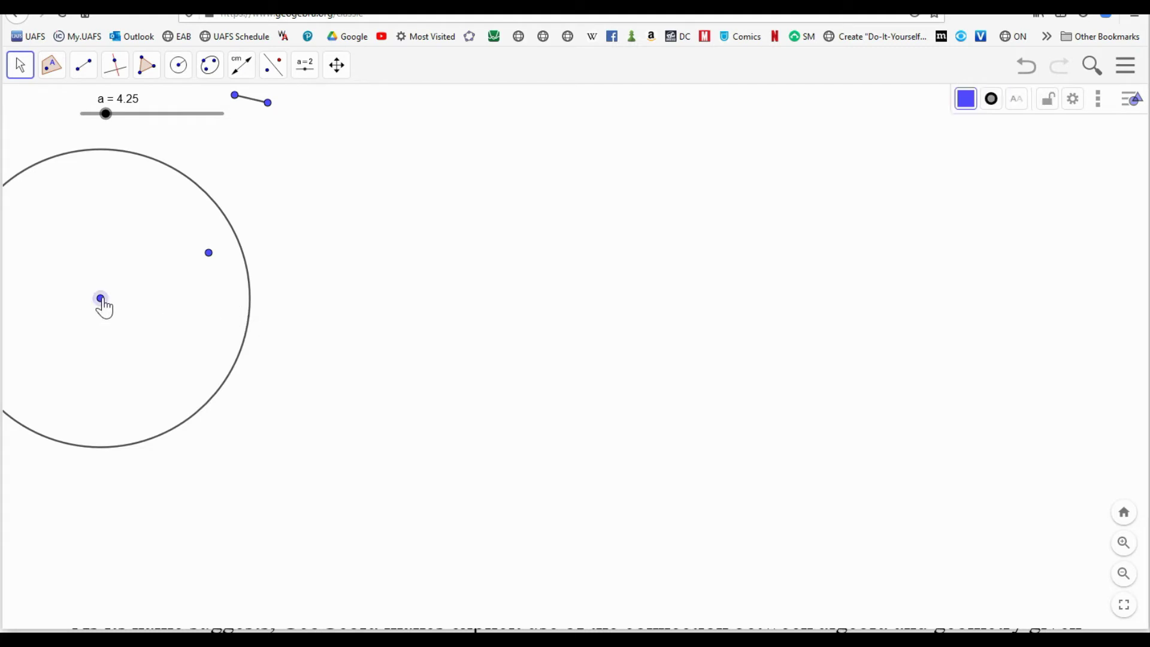
left_click_drag(102, 299, 569, 385)
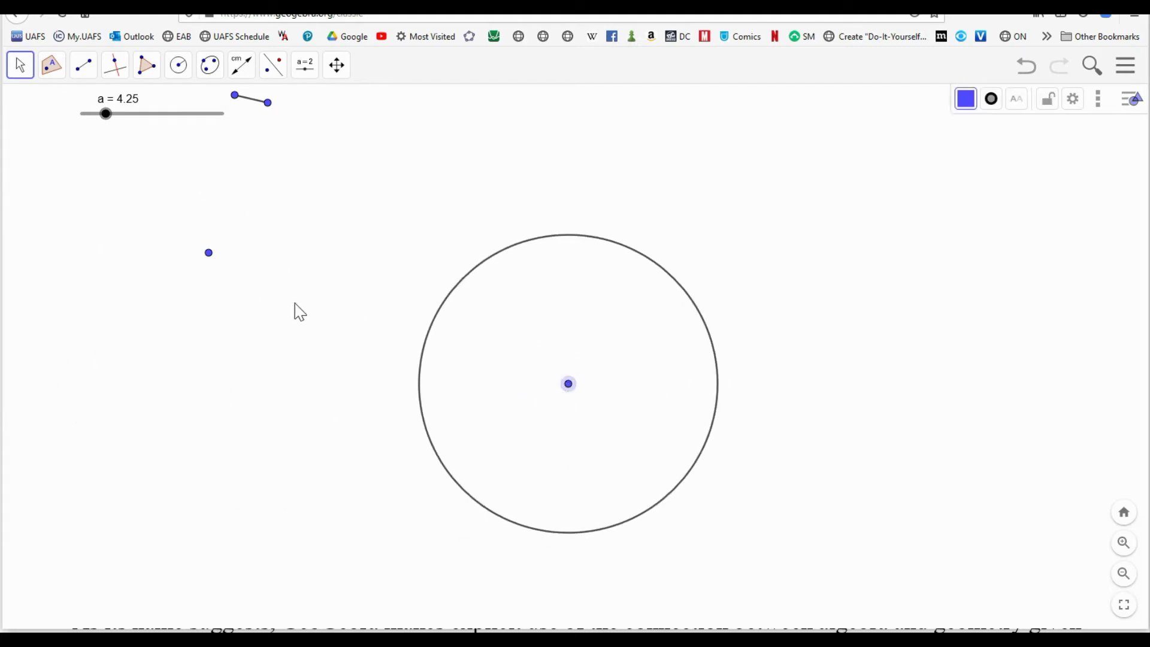
mouse_move(107, 118)
left_mouse_down()
mouse_move(142, 121)
mouse_move(98, 124)
mouse_move(138, 127)
mouse_move(100, 129)
mouse_move(117, 132)
left_mouse_up()
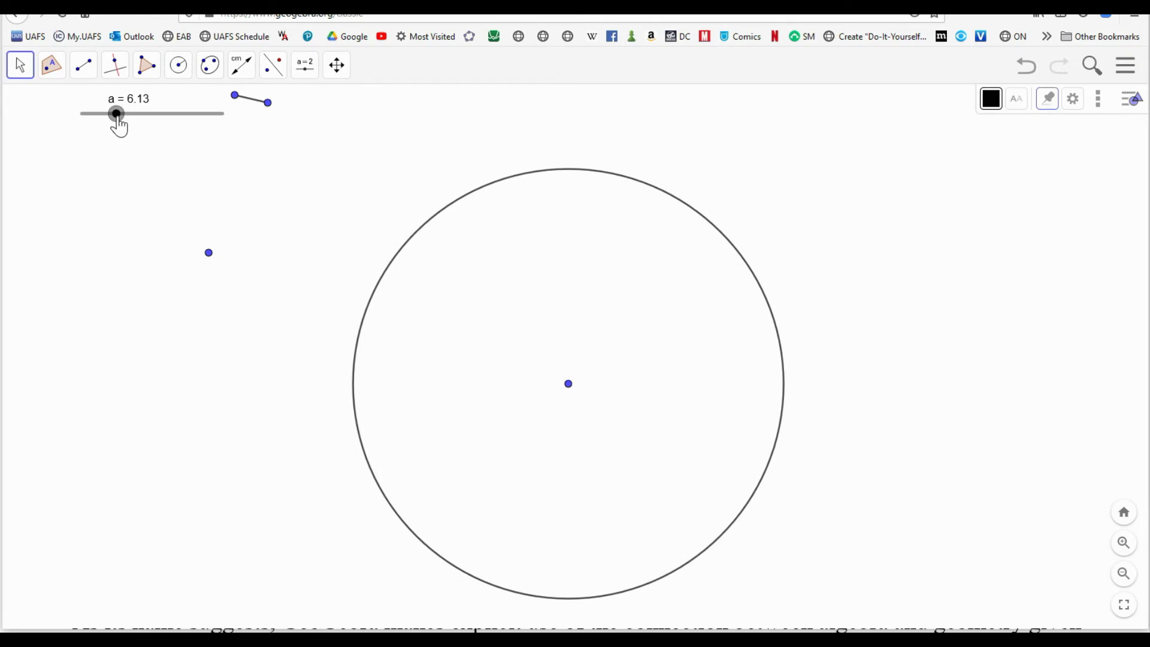
left_click(83, 64)
left_click(167, 166)
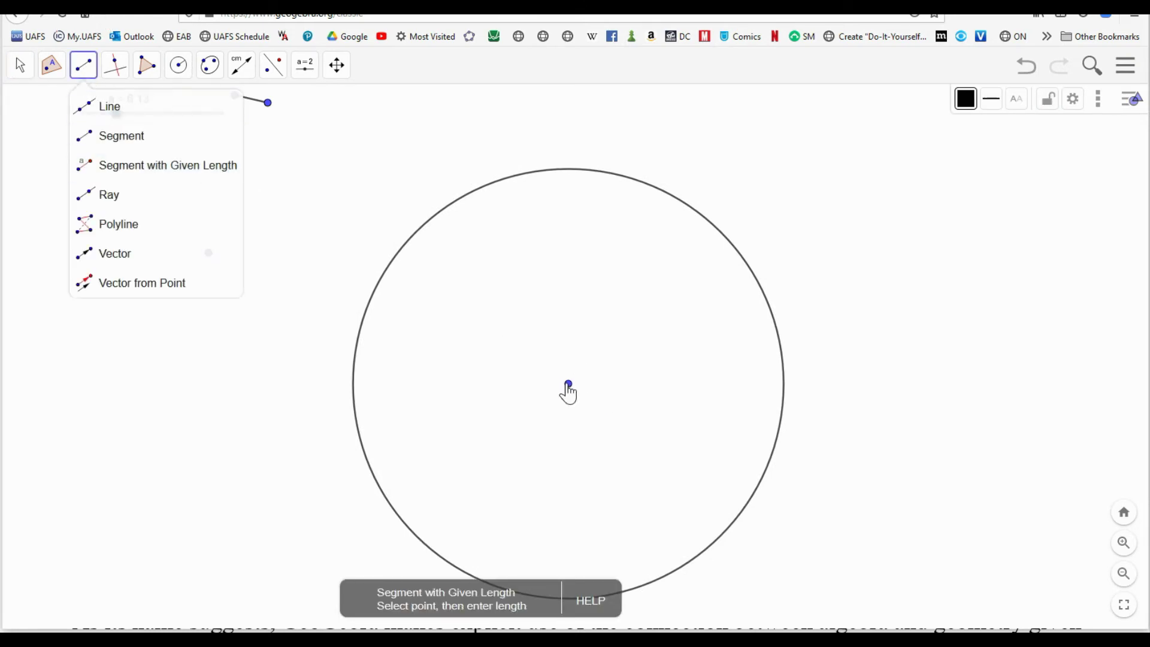
- Draw a radius segment from the circle to its centre, sliding its endpoint toward the top
left_click(696, 212)
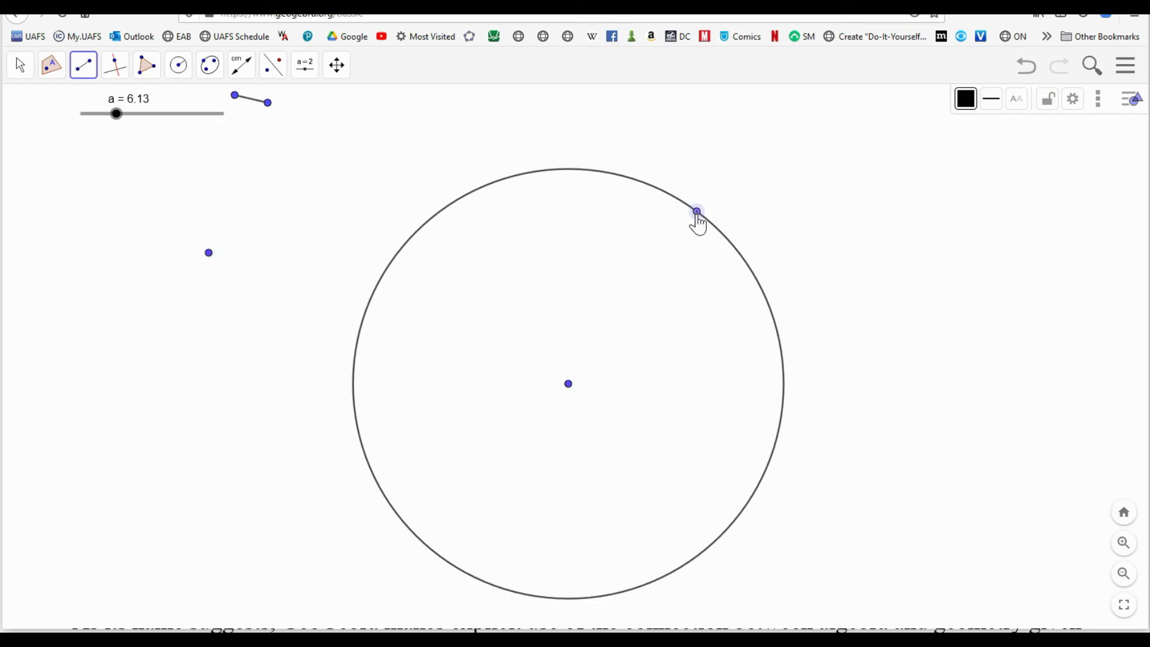
left_click(569, 384)
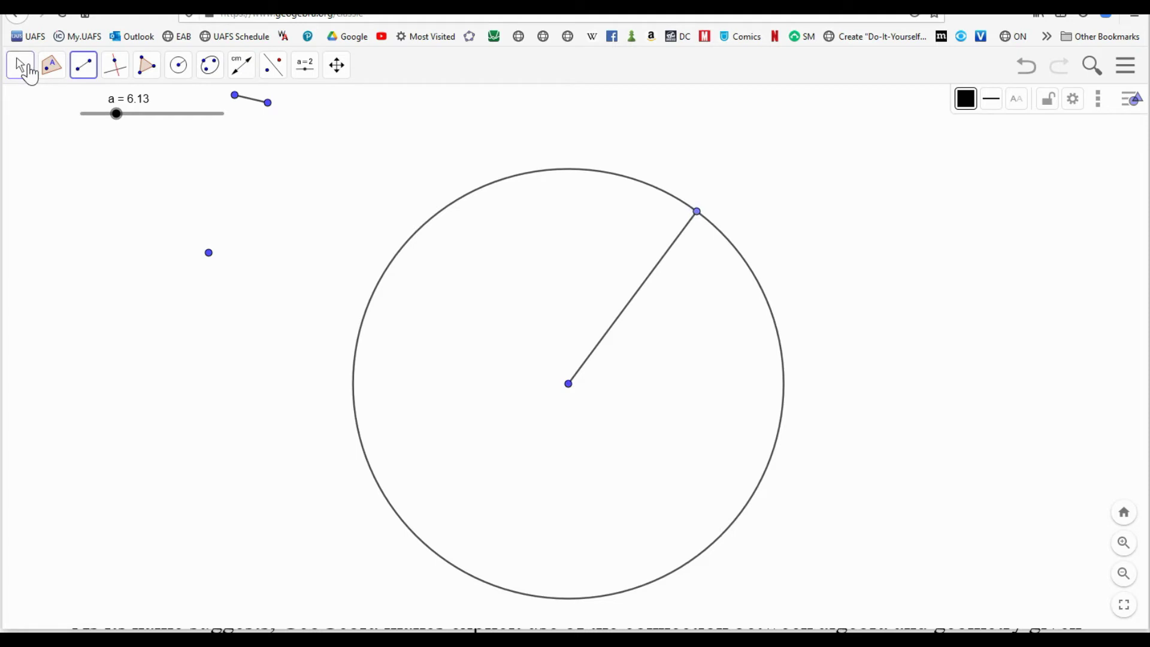
left_click(19, 67)
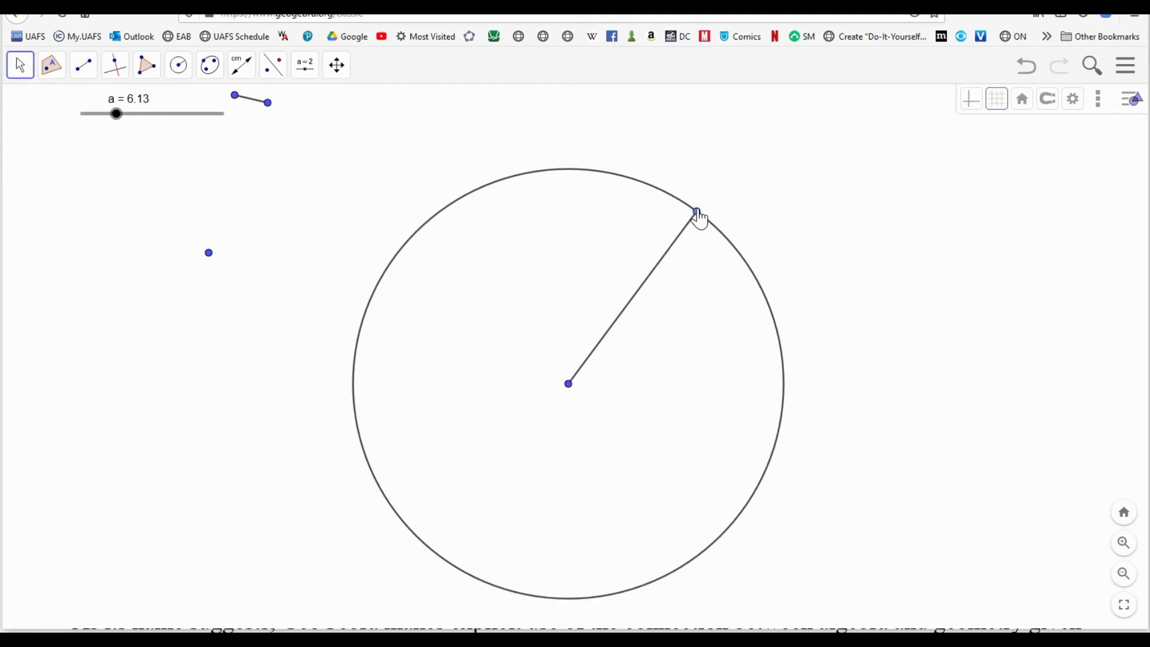
left_click_drag(698, 216, 620, 228)
left_click(637, 292)
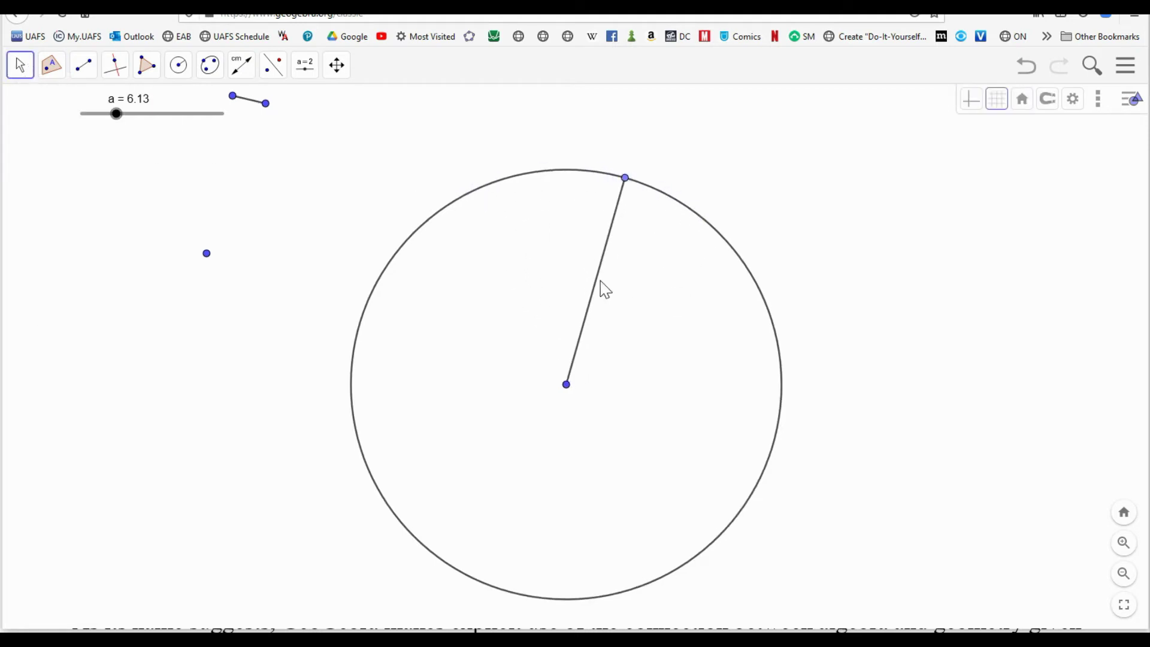
- Measure the radius with Distance or Length, showing its length 6.13
left_click(596, 290)
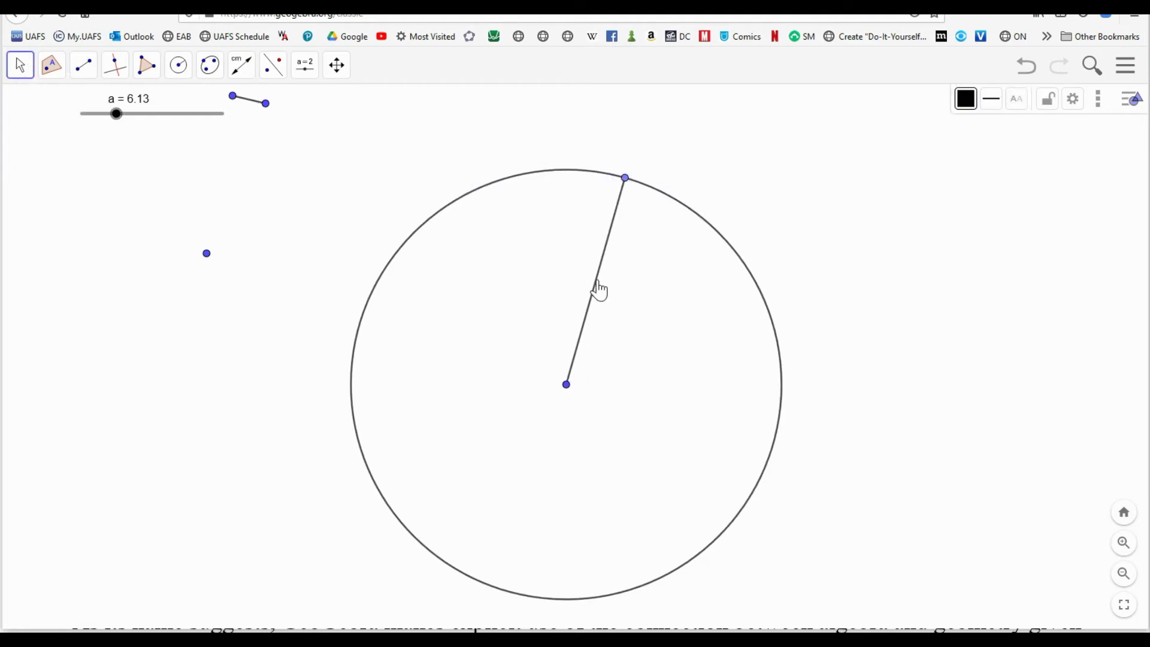
left_click(248, 78)
left_click(266, 165)
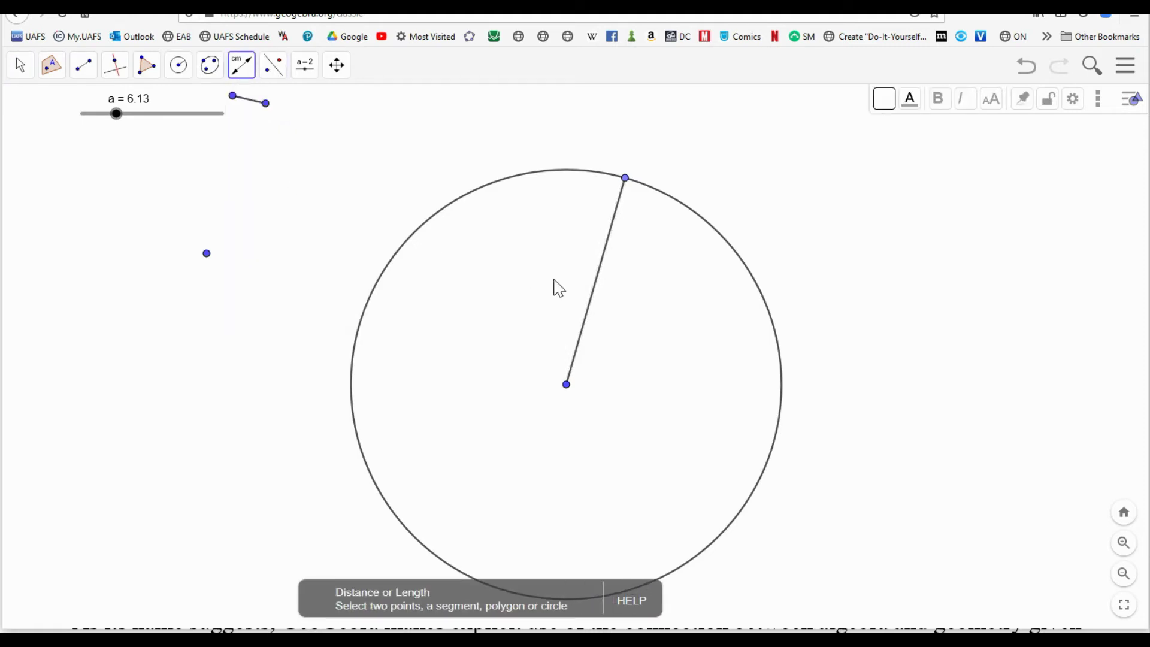
left_click(594, 304)
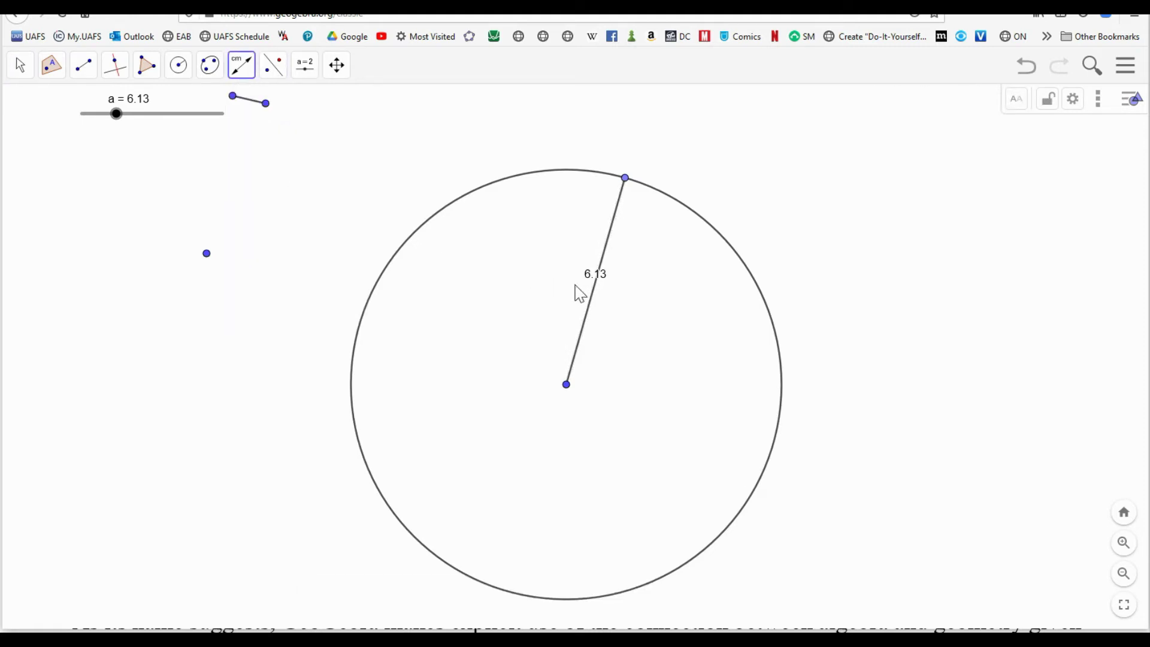
left_click(594, 275)
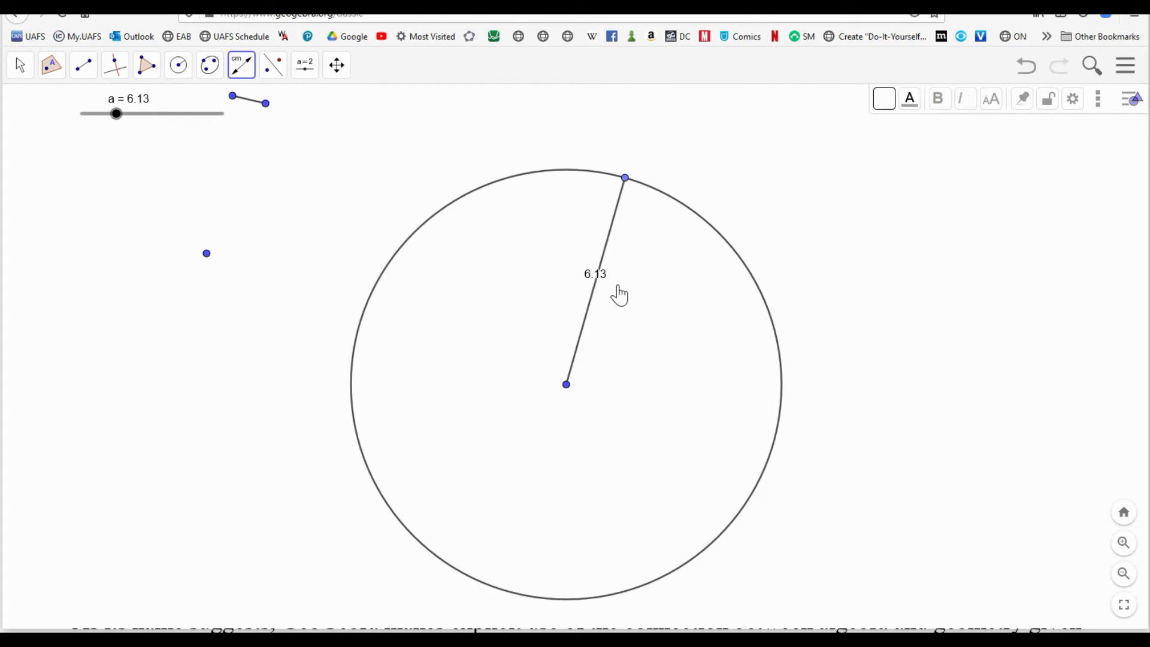
left_click(243, 67)
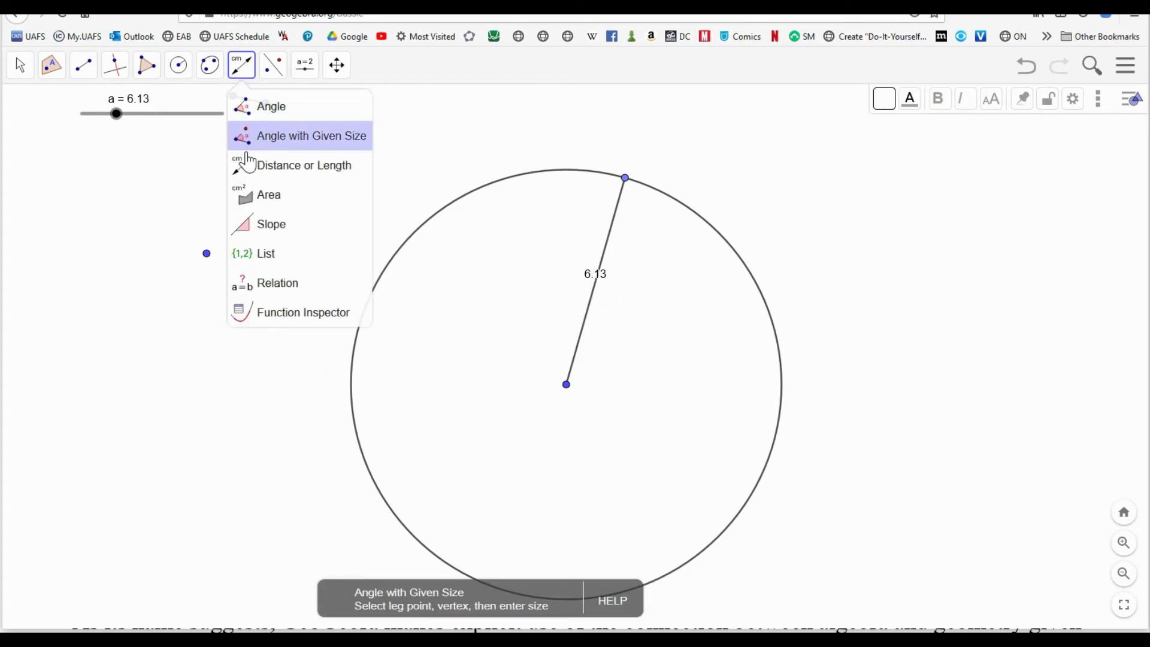
- Measure between the radius's top point and the centre, then undo that mistaken measurement
left_click(249, 166)
left_click(625, 179)
left_click(608, 234)
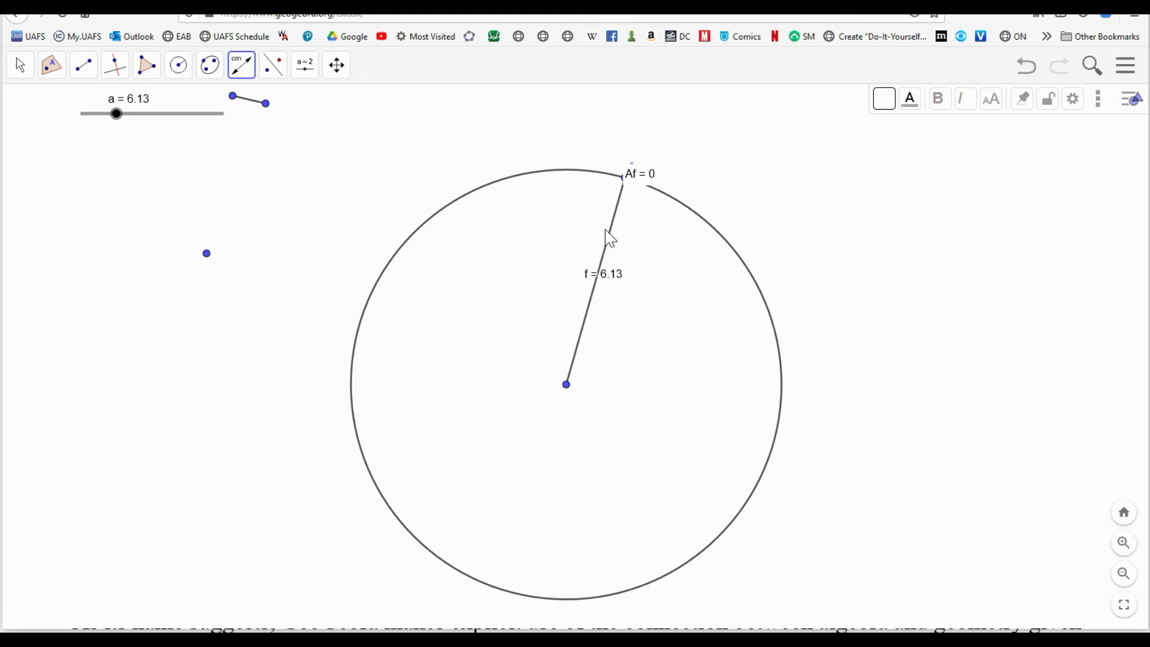
left_click(566, 384)
left_click(1027, 74)
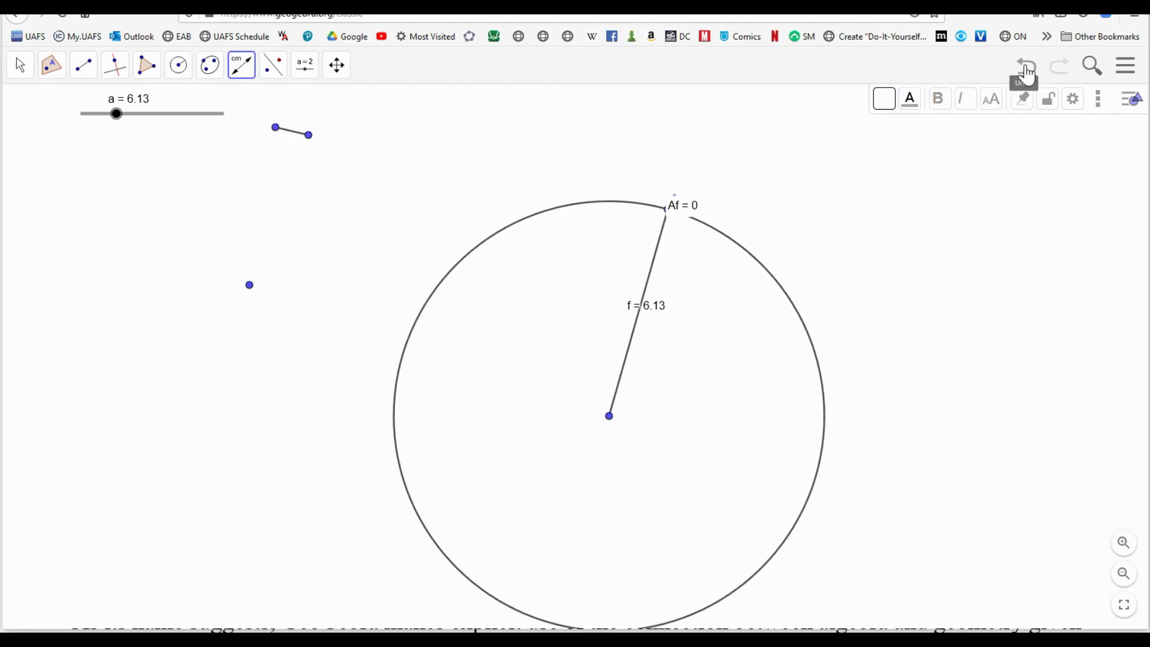
- Measure distance AQ from top point A to centre Q and place the label beside the radius
left_click(245, 69)
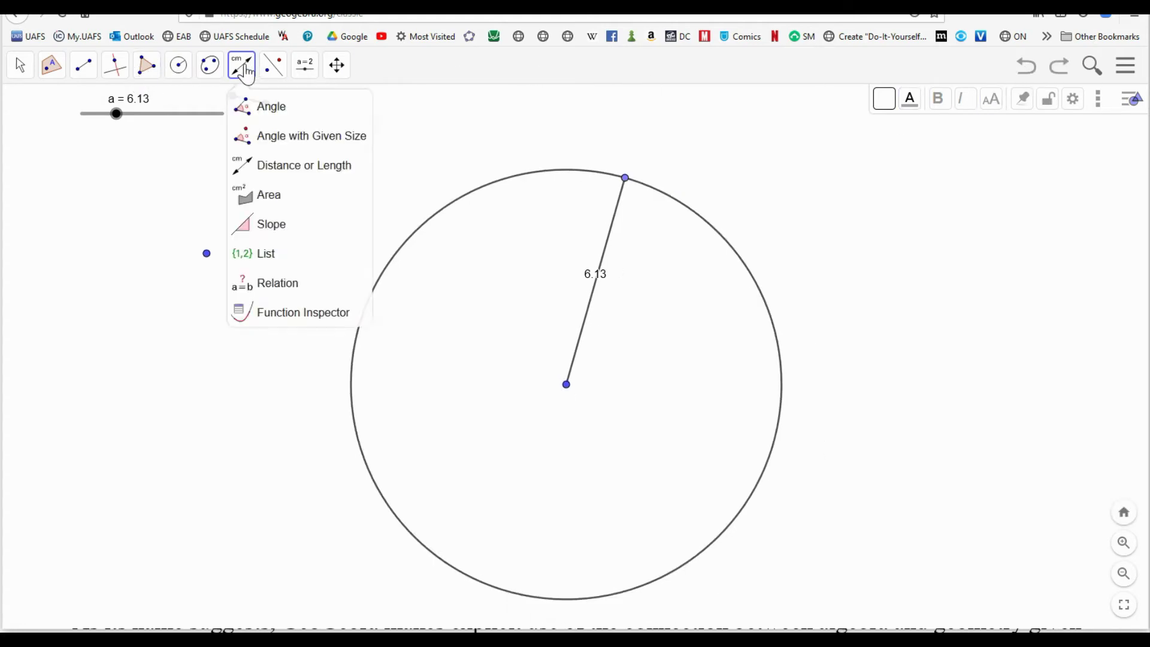
left_click(254, 177)
left_click(625, 179)
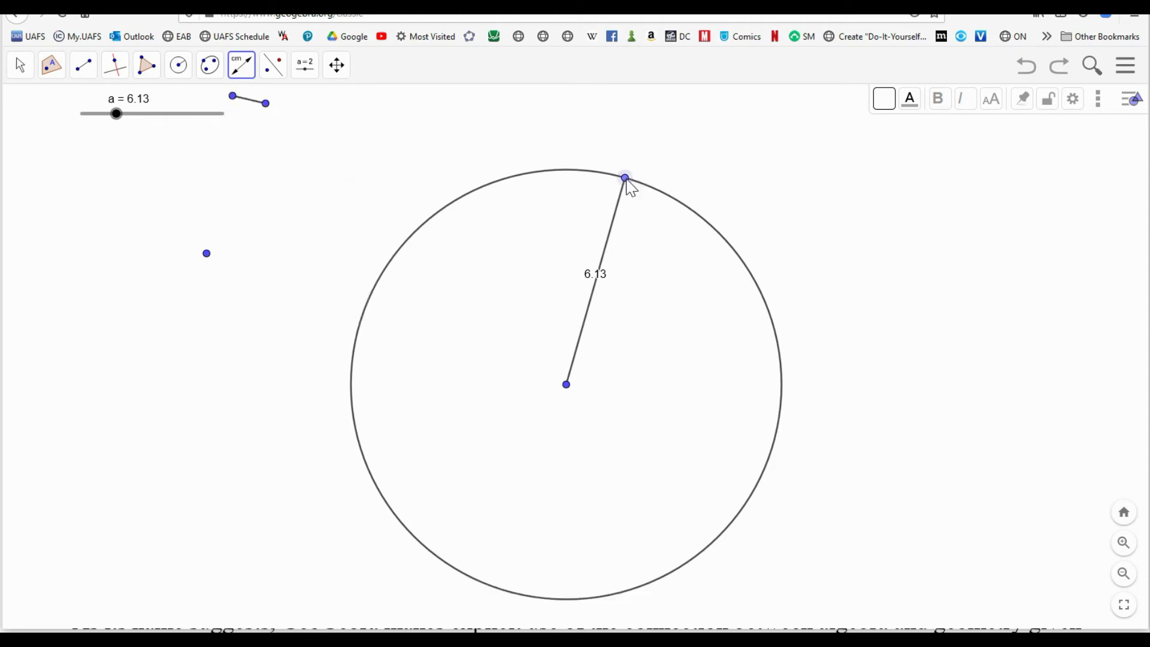
left_click(566, 385)
left_click(19, 64)
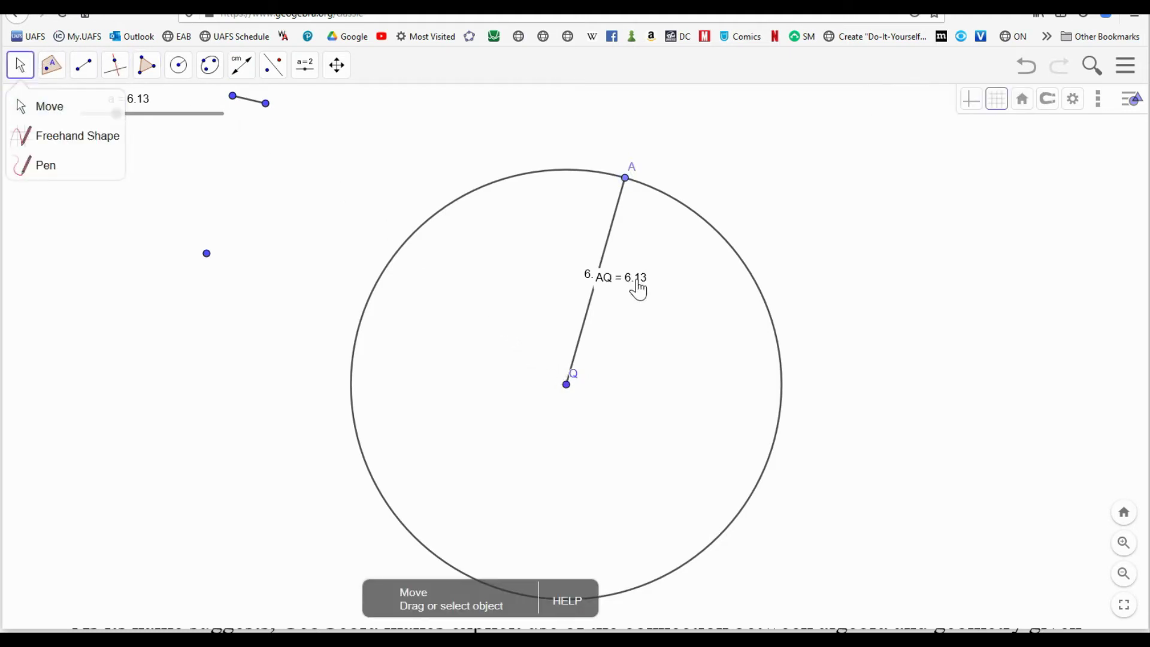
left_click_drag(635, 282, 673, 308)
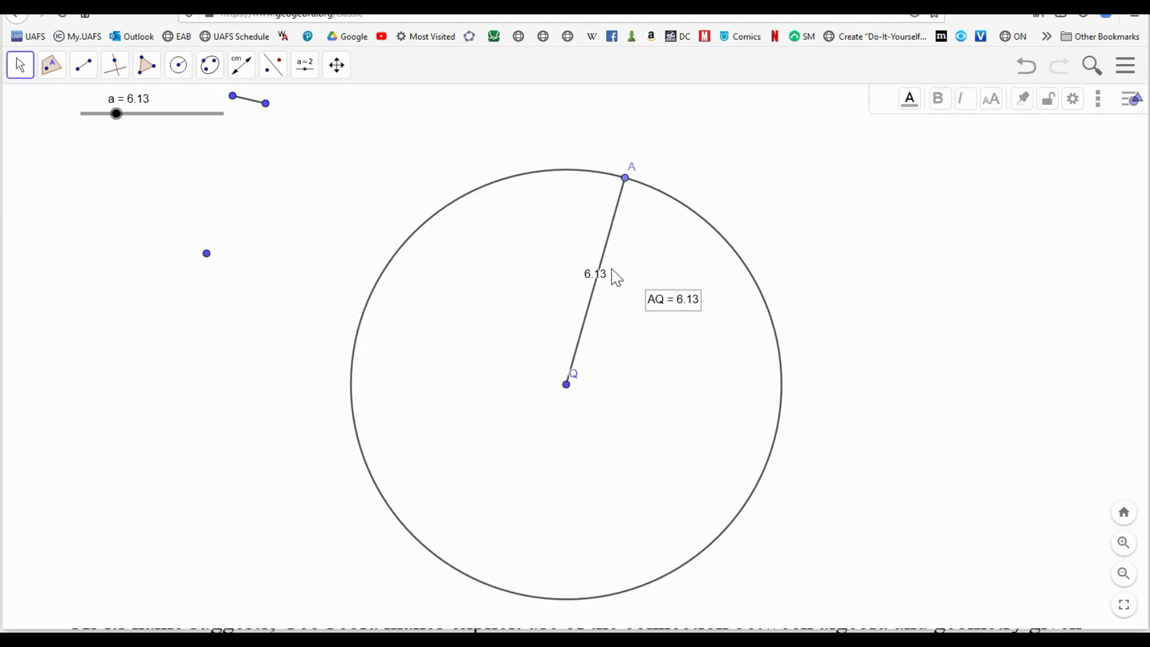
- Drag point A around the circle and back, then set slider a to 4.5
left_click(52, 64)
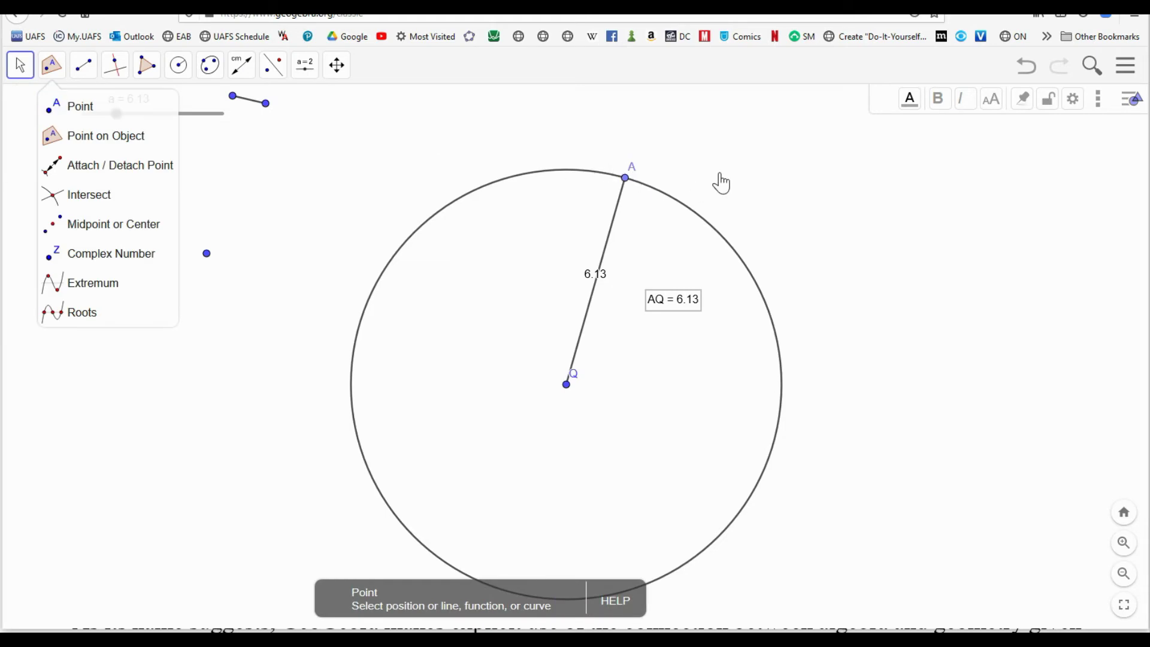
left_click_drag(625, 178, 447, 566)
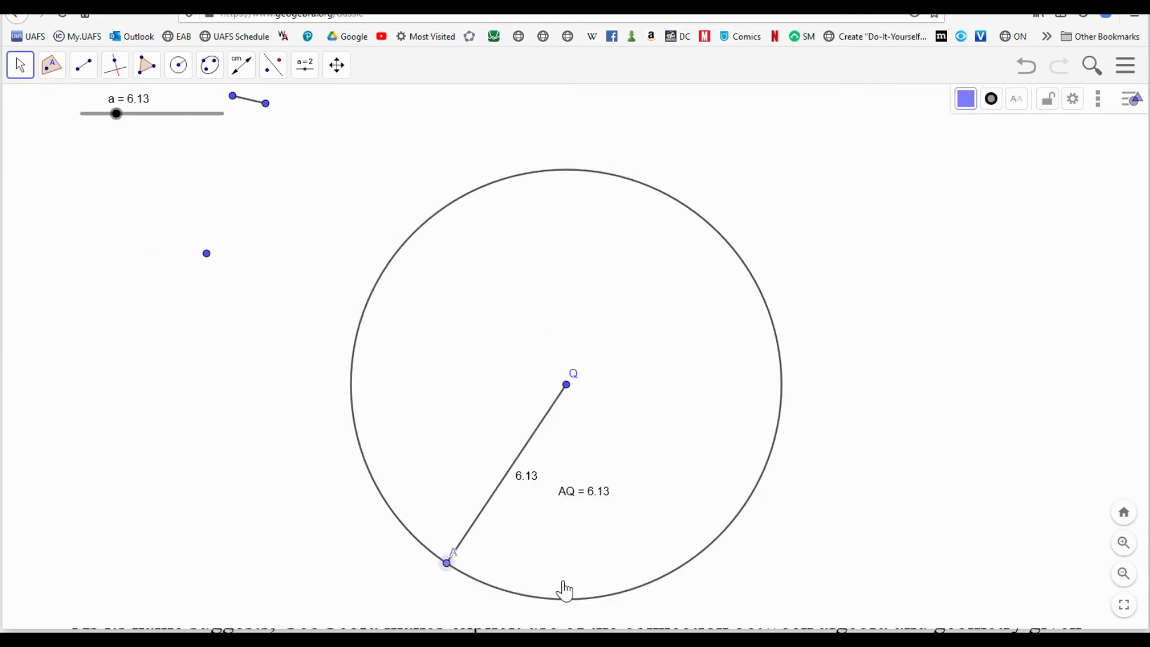
left_click_drag(564, 590, 665, 274)
mouse_move(116, 113)
left_mouse_down()
mouse_move(133, 120)
mouse_move(107, 119)
left_mouse_up()
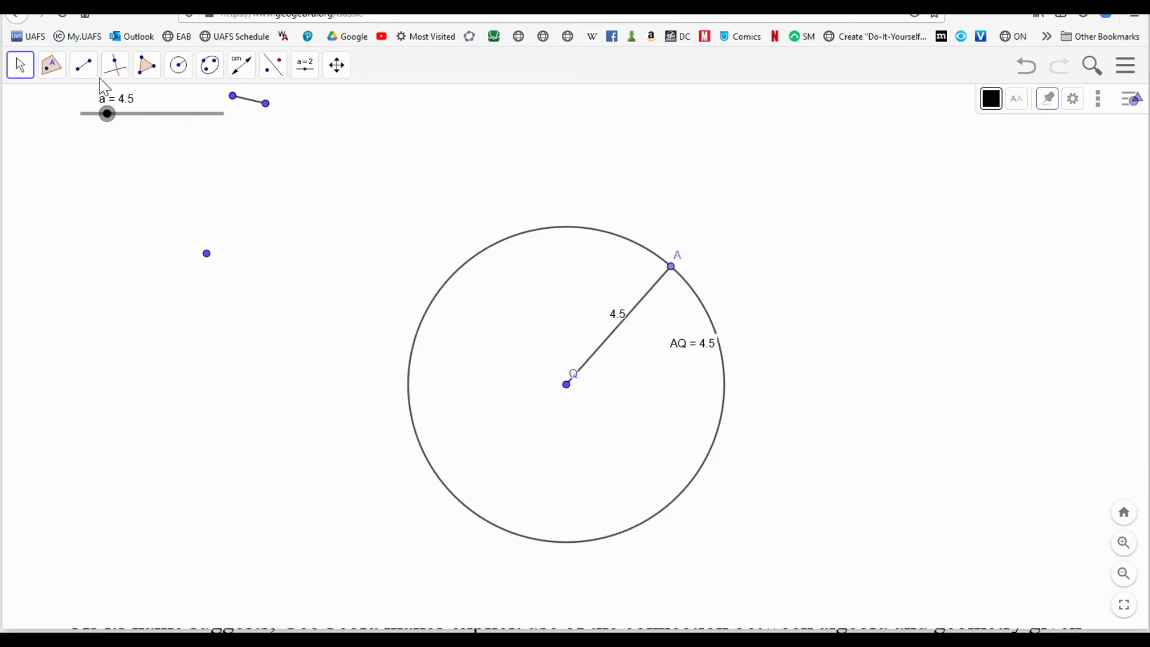
- Draw a chord from the circle's left side to near the top, then undo it
left_click(83, 66)
left_click(87, 147)
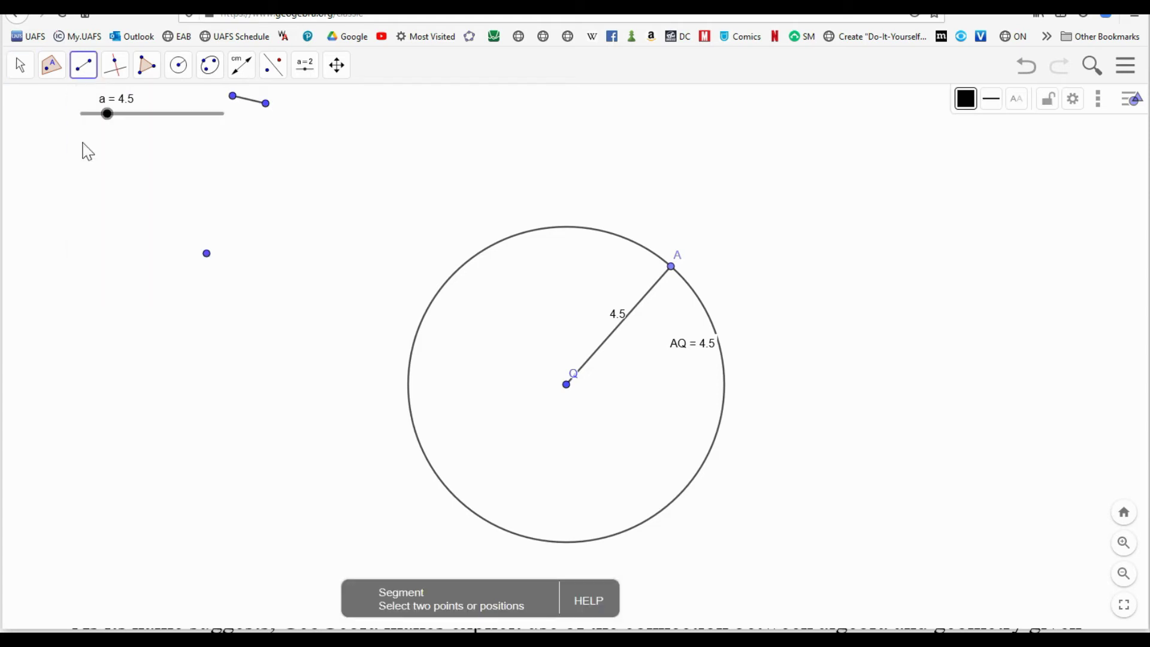
left_click(418, 332)
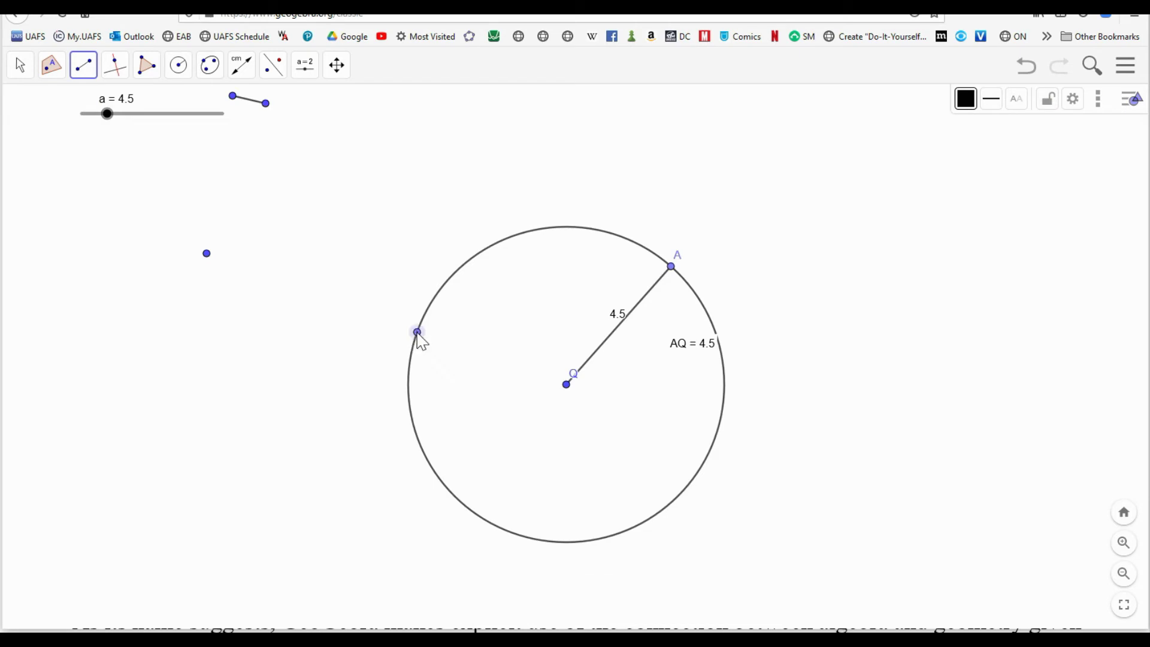
left_click(596, 227)
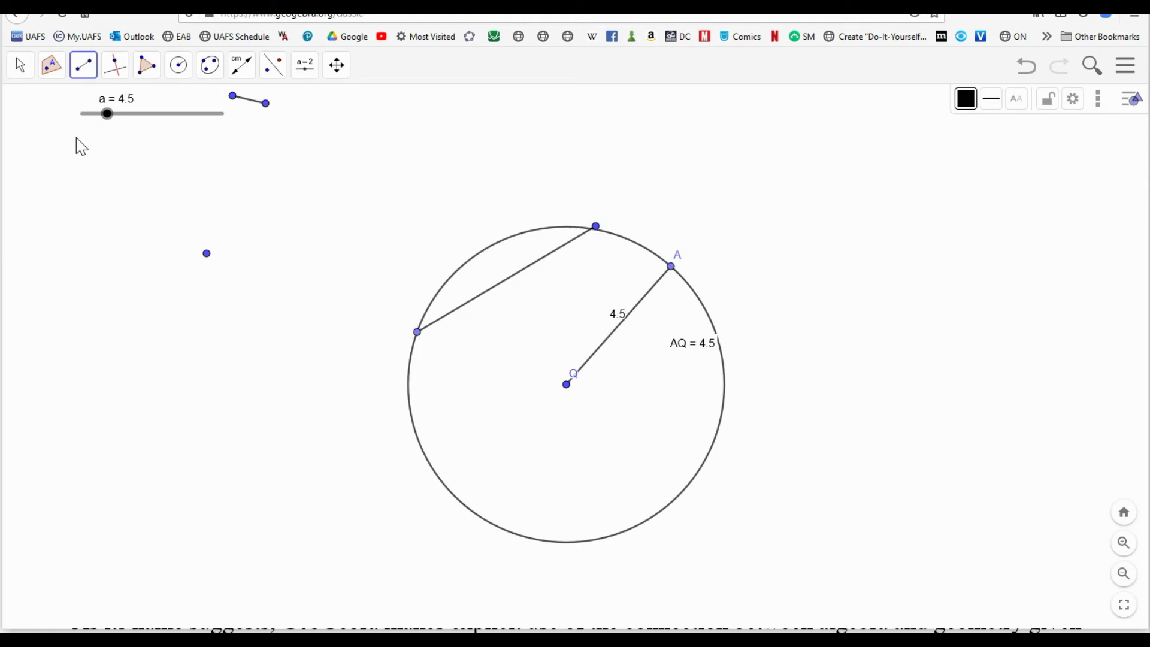
left_click(1025, 68)
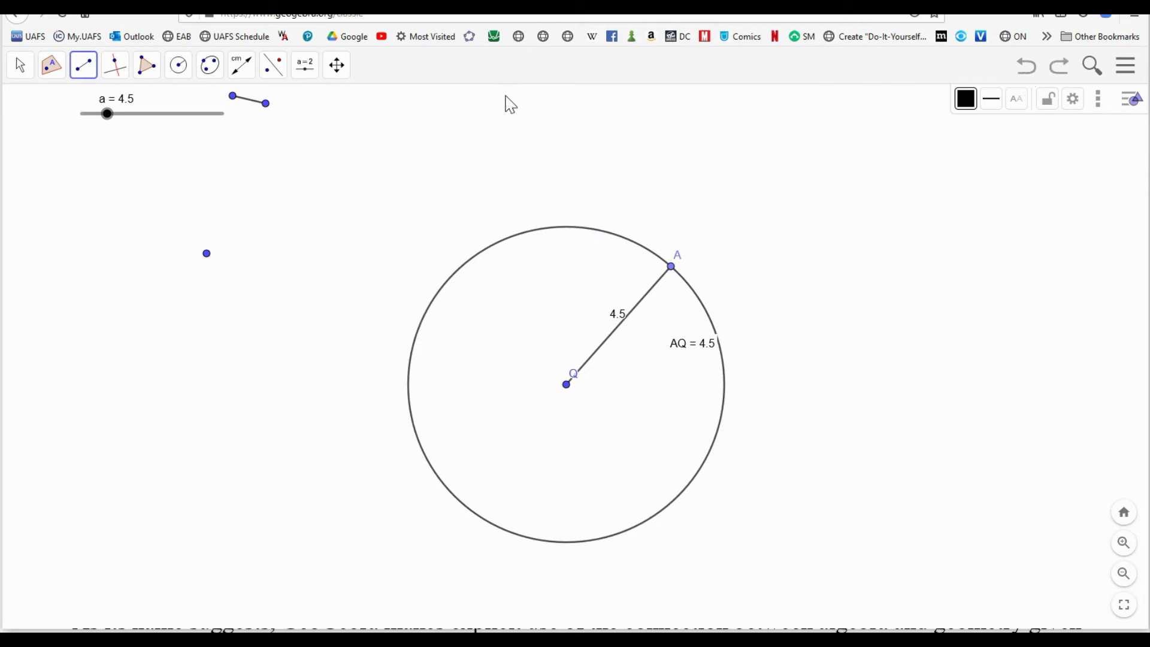
- Redraw the chord between the top and left of the circle and drag its ends to the lower right
left_click(83, 69)
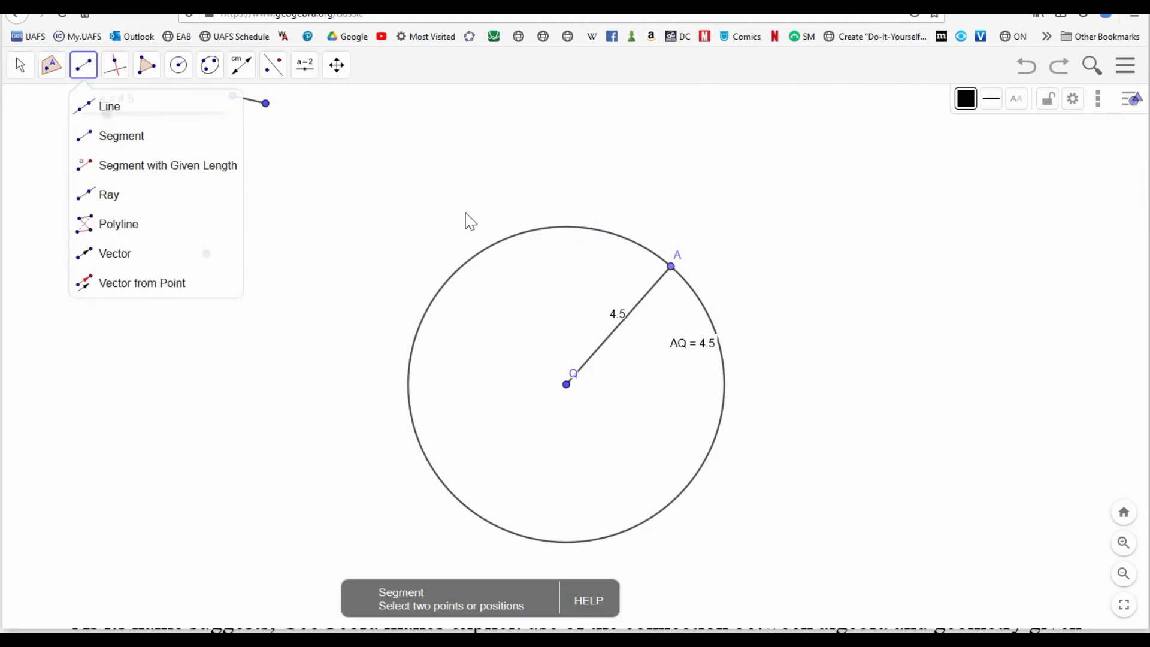
left_click(600, 230)
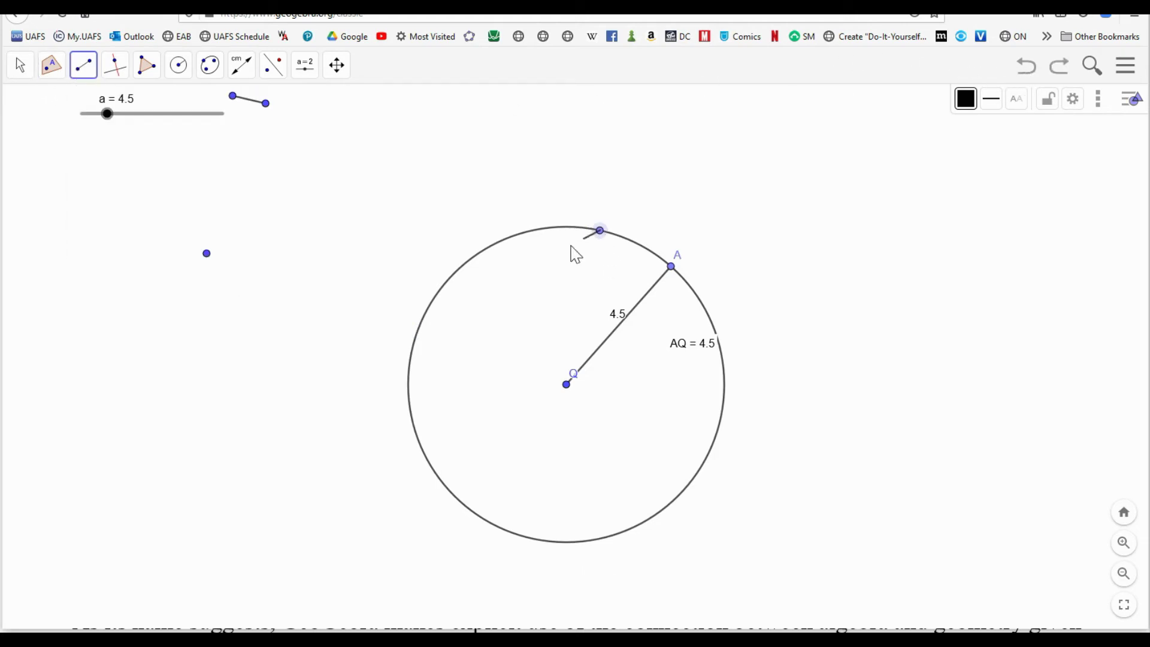
left_click(409, 372)
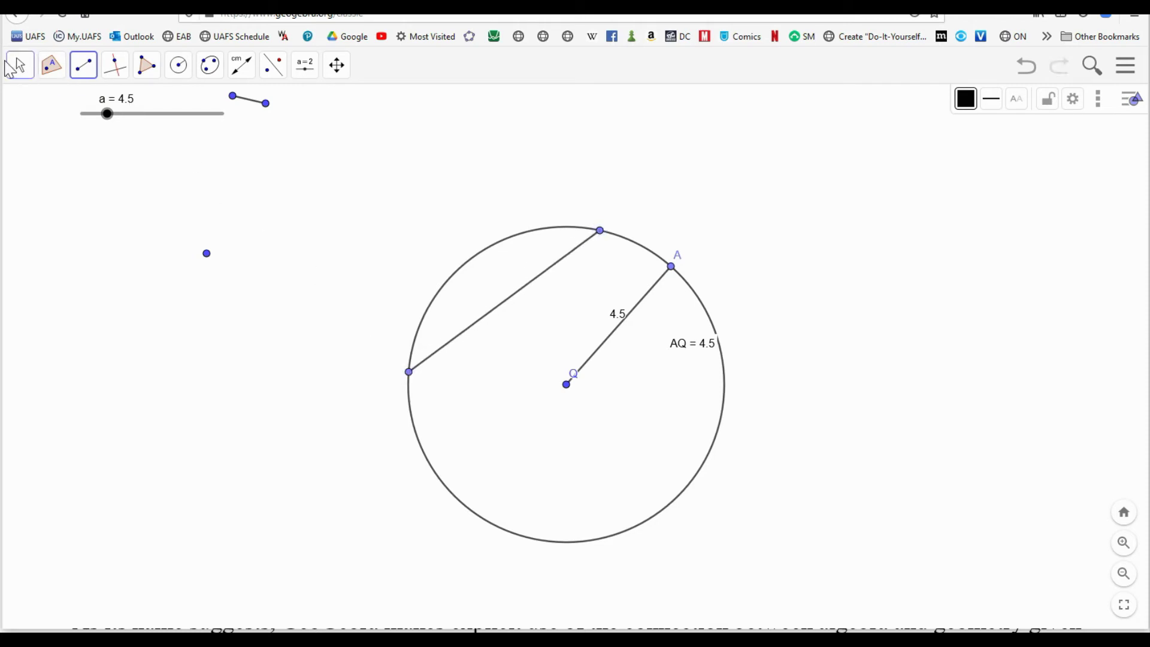
left_click(19, 69)
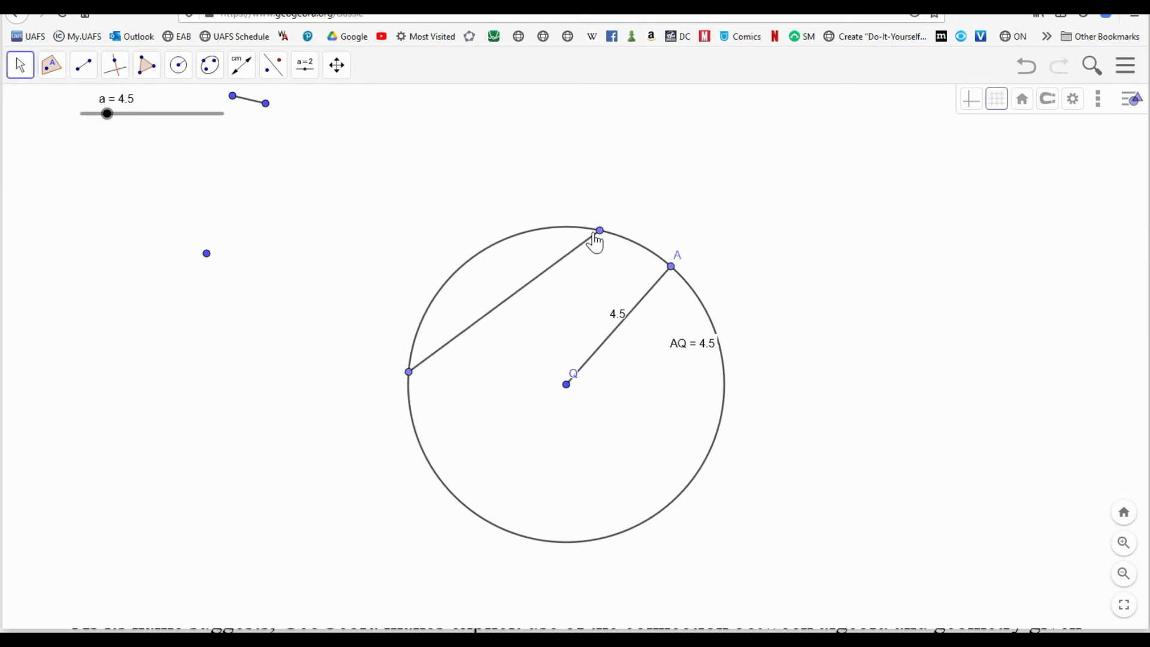
left_click_drag(598, 233, 672, 516)
left_click_drag(409, 377, 414, 428)
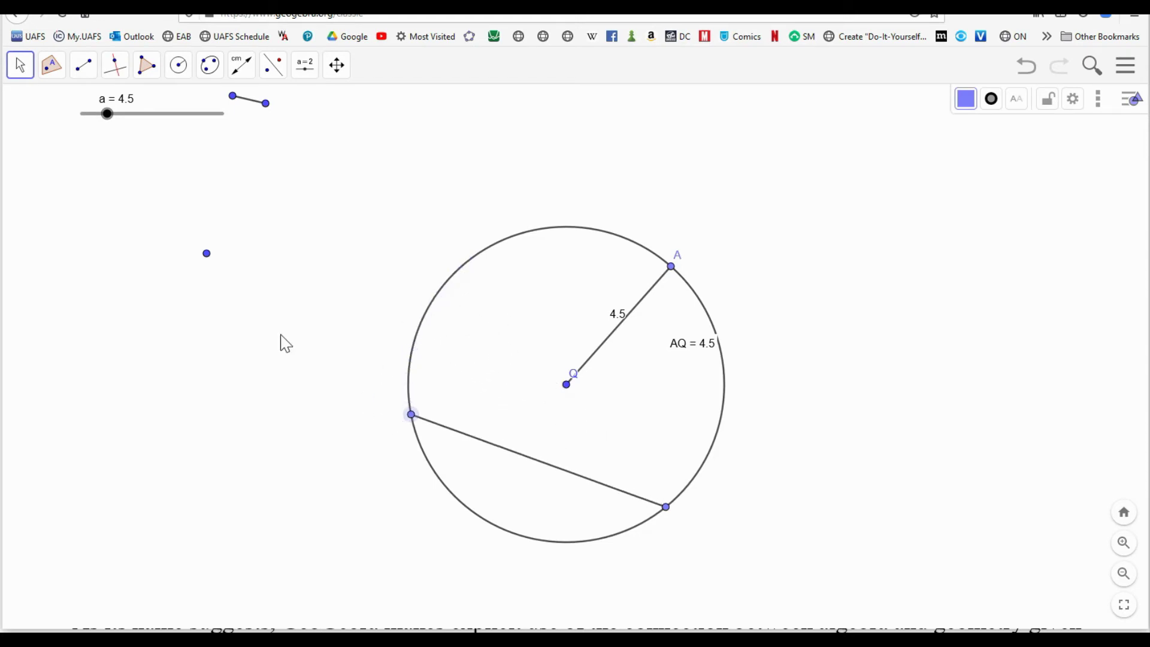
- Place a new point on the circle's upper left
left_click(83, 70)
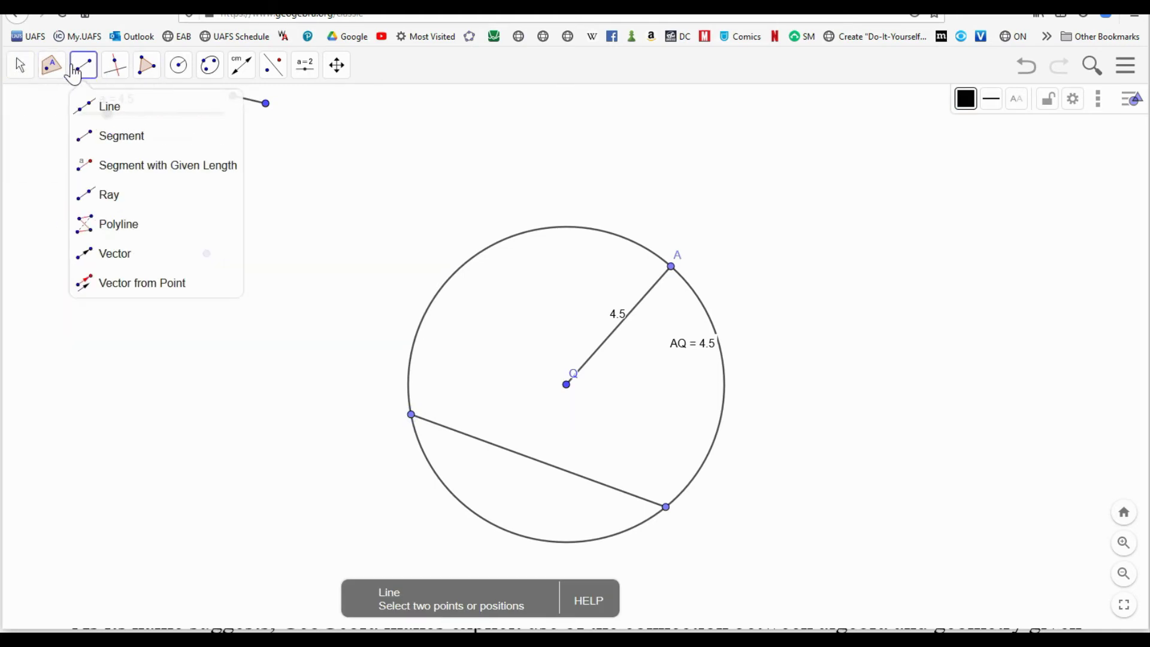
mouse_move(50, 68)
left_click(63, 139)
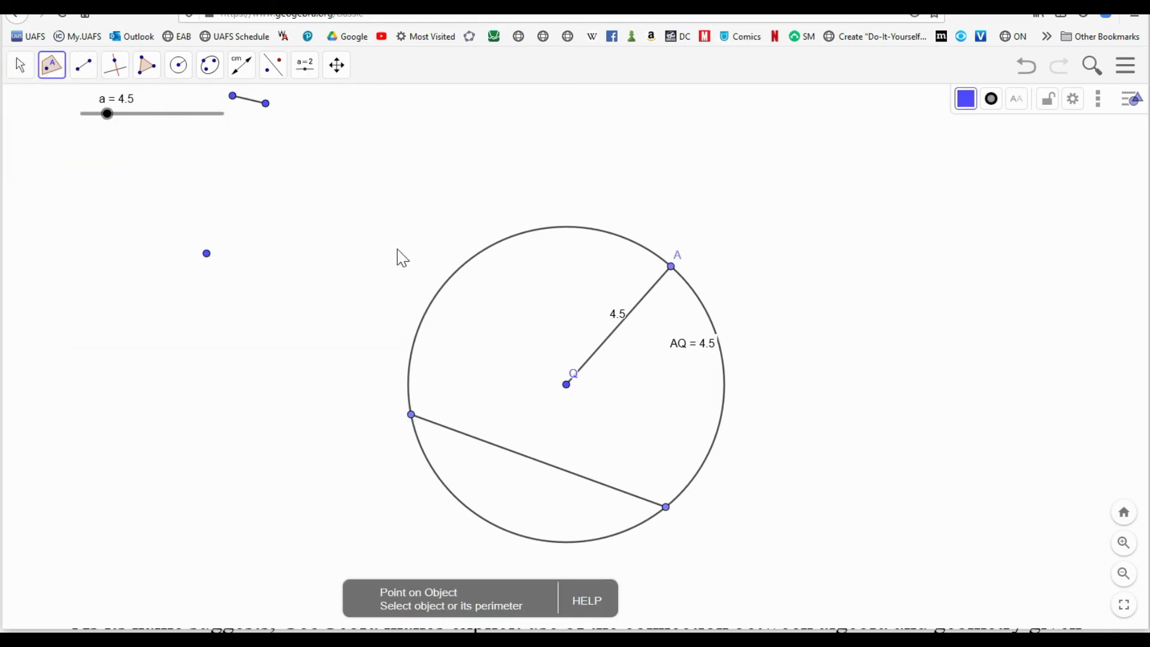
left_click(459, 269)
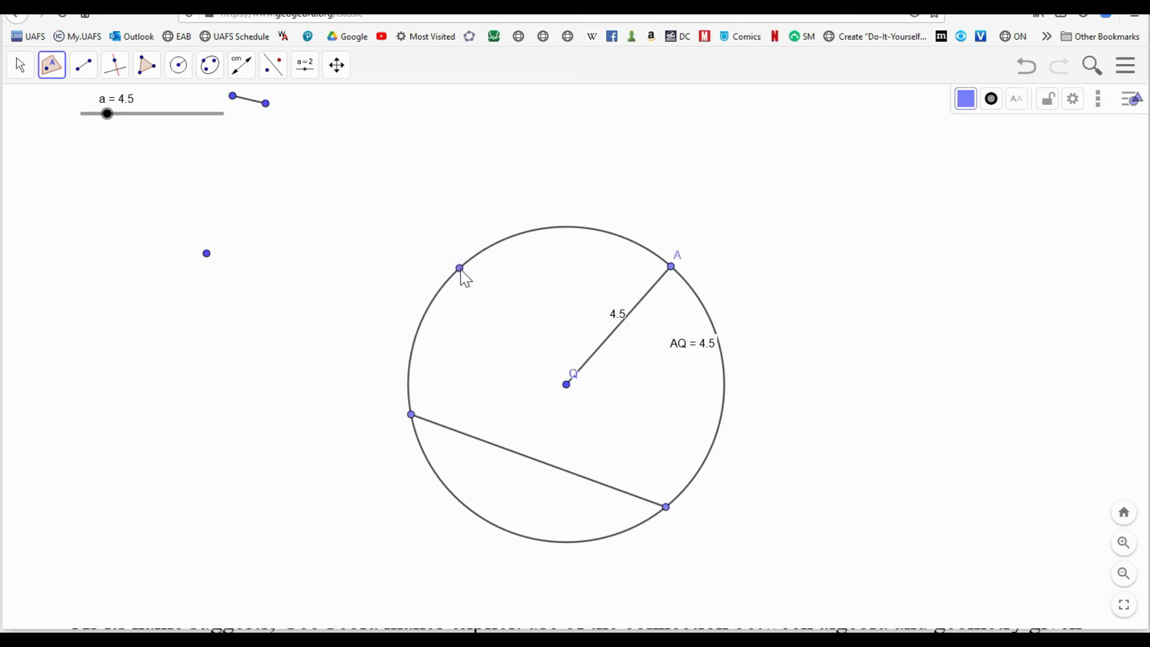
- Draw a ray from that new point through centre Q
left_click(92, 77)
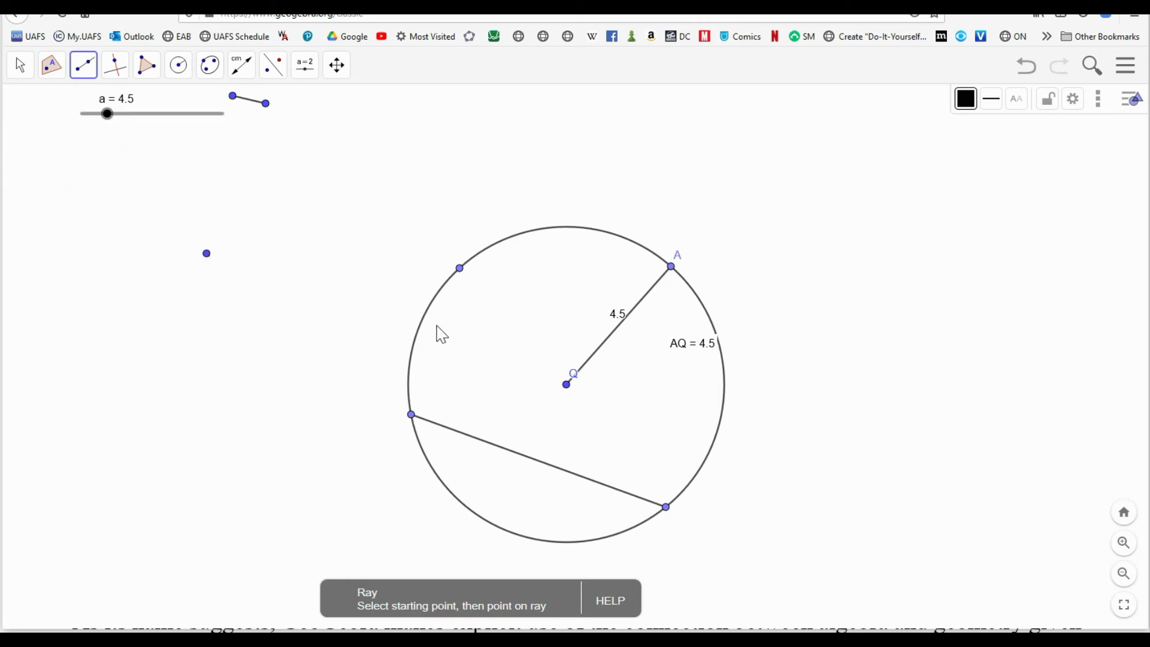
left_click(459, 268)
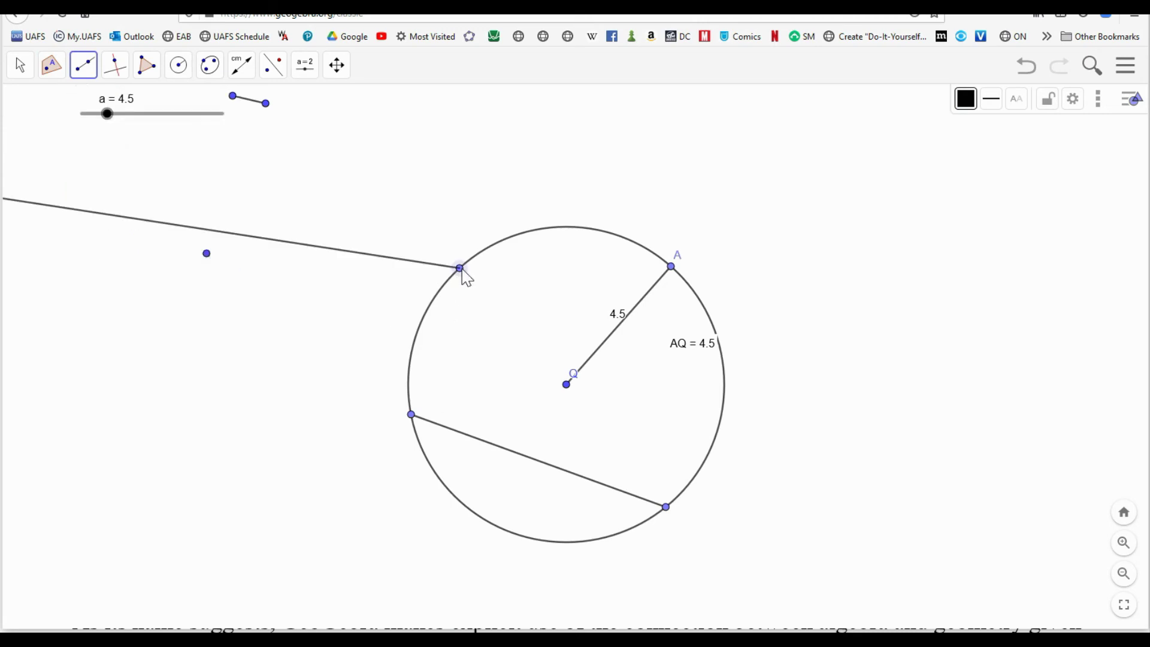
left_click(566, 385)
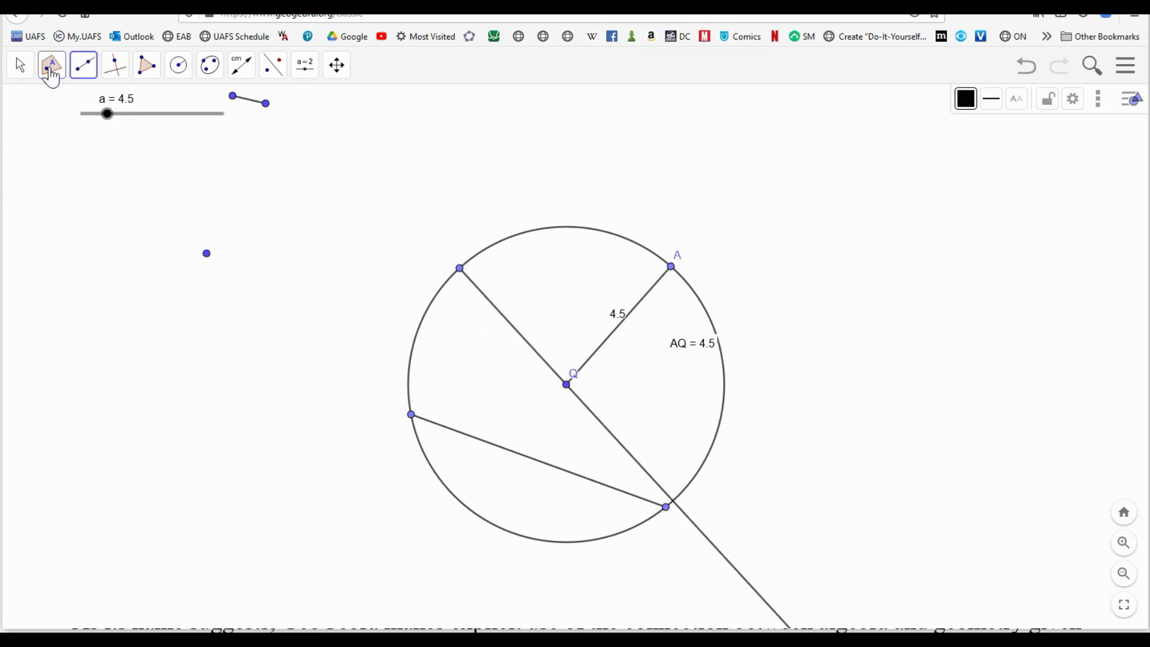
- Mark the intersection of the ray with the circle at the lower right
left_click(51, 65)
left_click(75, 201)
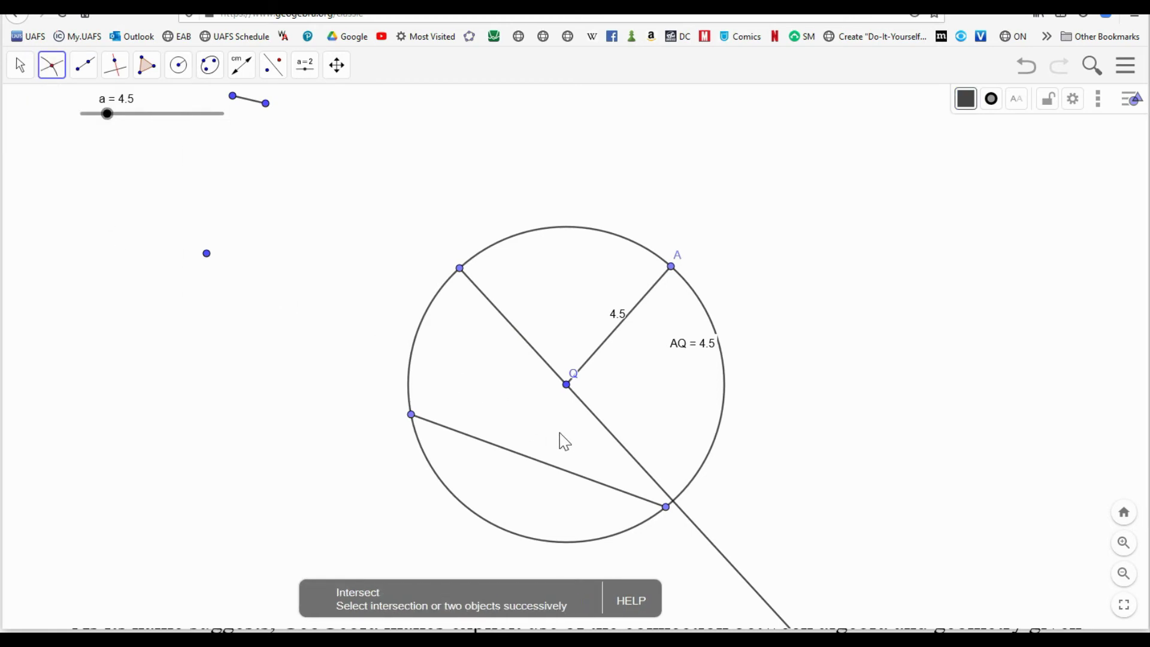
left_click(609, 438)
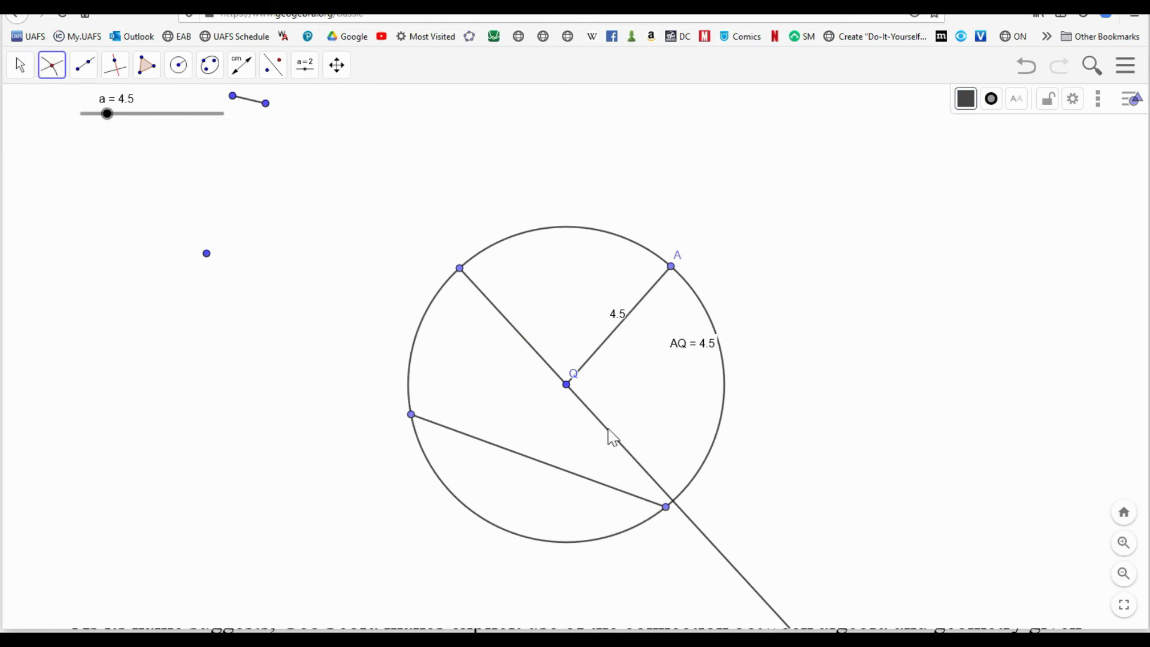
left_click(702, 477)
- Hide the ray by unchecking Show Object in its options
left_click(21, 69)
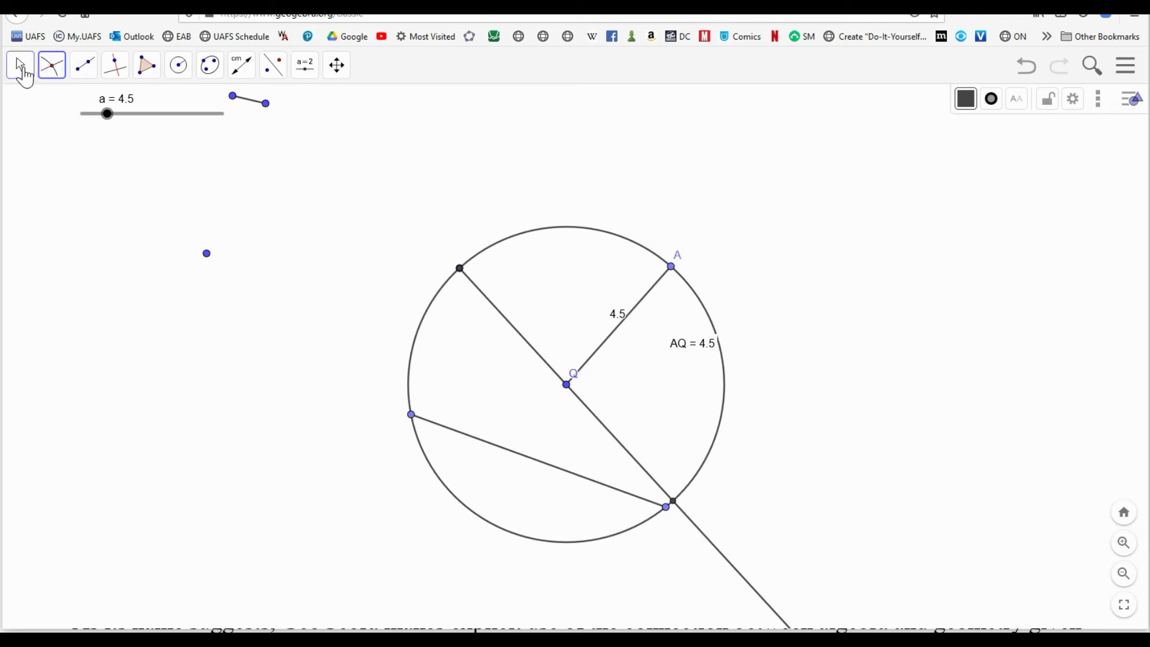
left_click(507, 326)
right_click(507, 324)
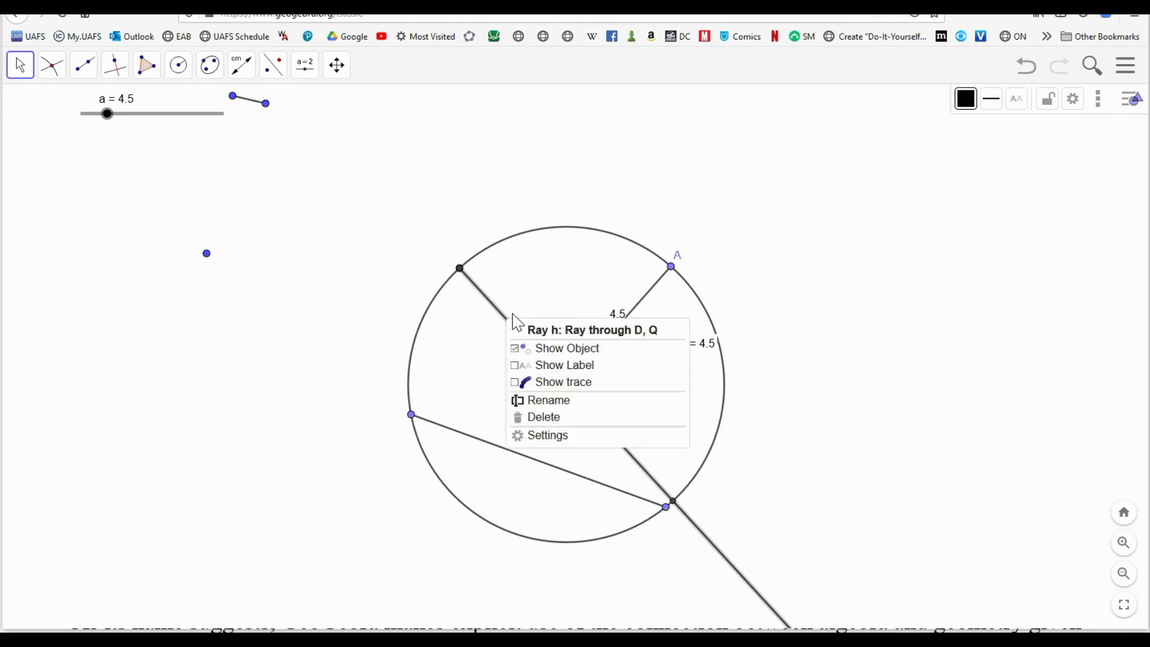
left_click(519, 350)
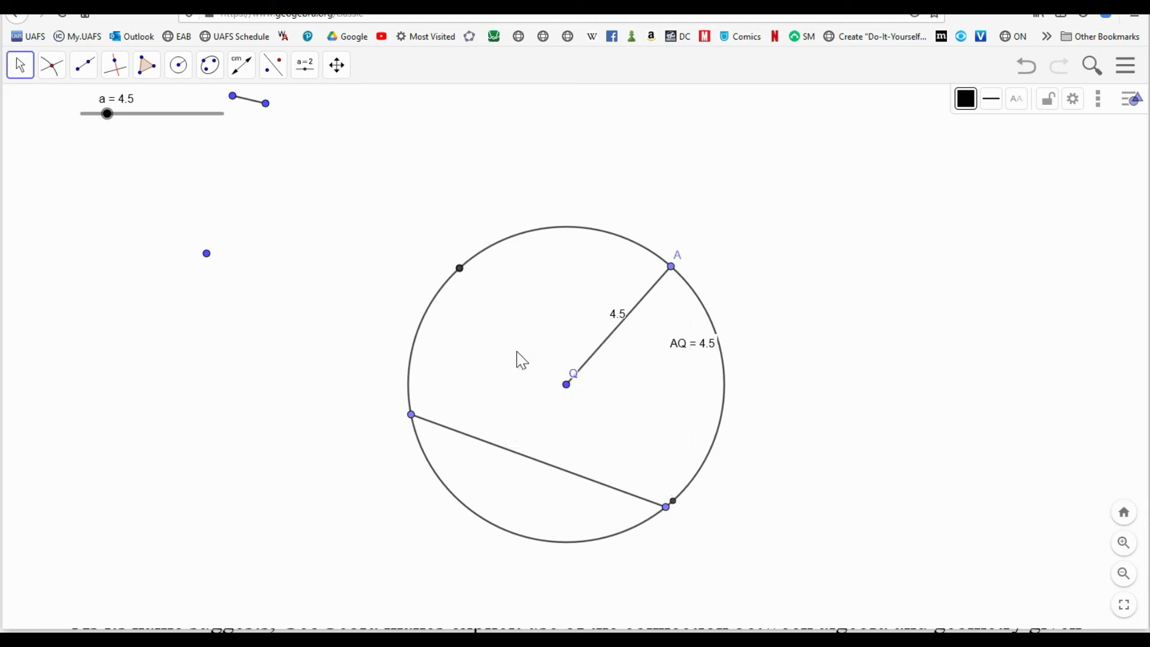
left_click(84, 66)
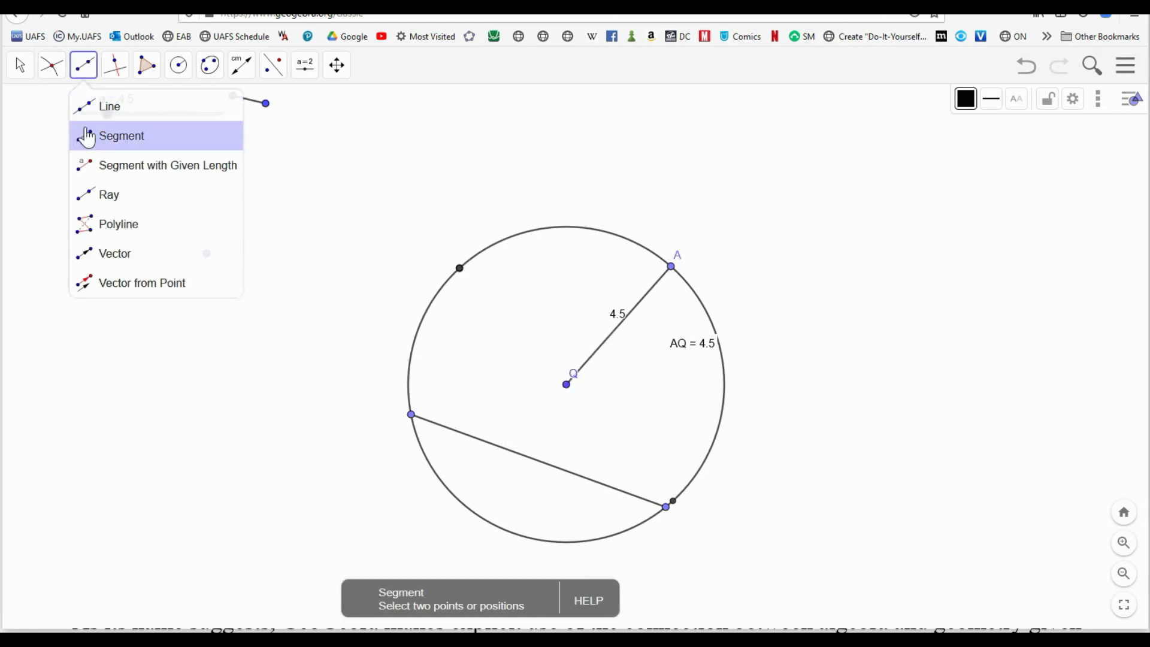
- Draw a segment joining the upper-left circle point and the opposite intersection point
left_click(92, 136)
left_click(459, 268)
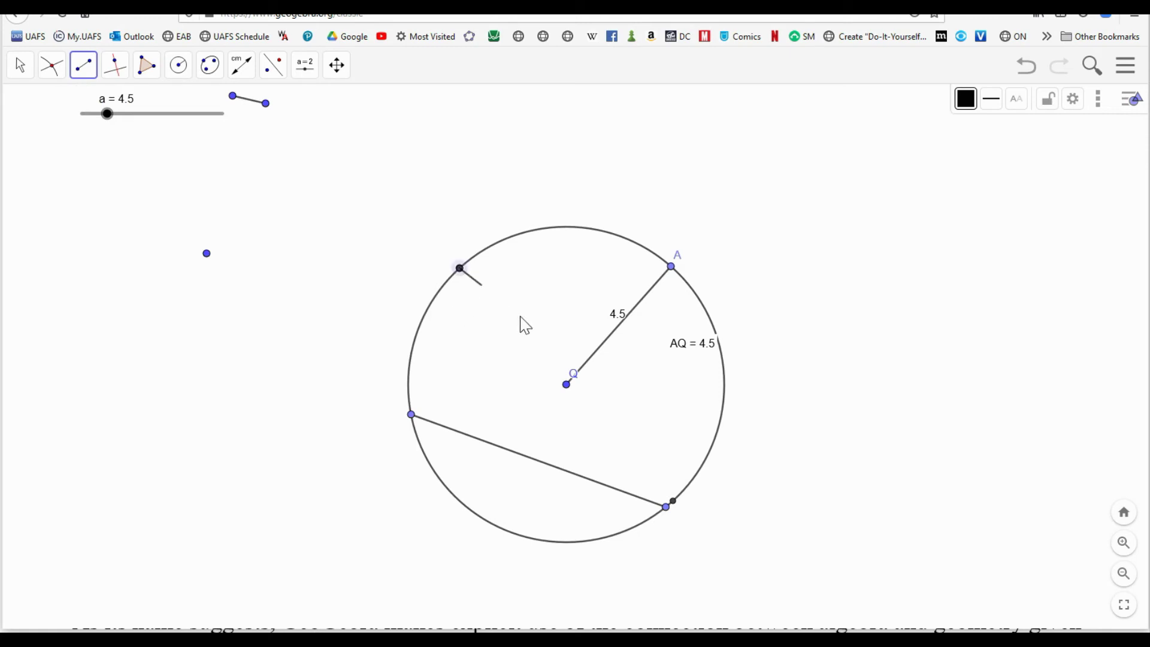
left_click(674, 502)
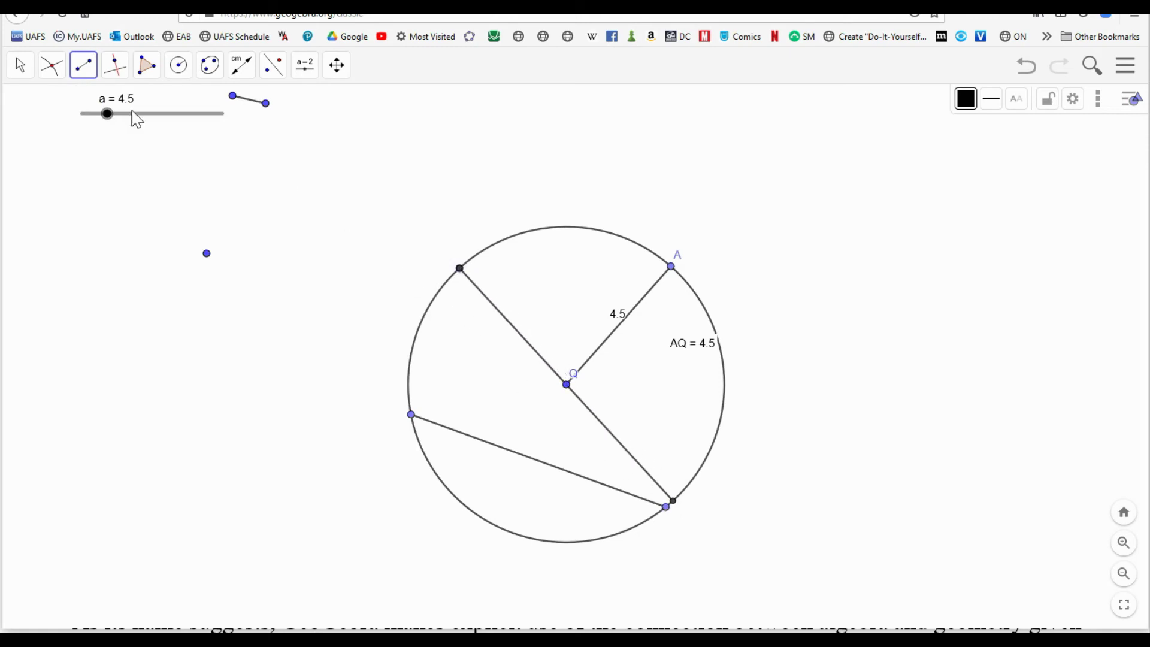
- Swing the diameter's endpoint around the circle until it lies nearly parallel to the chord
left_click(22, 68)
left_click_drag(375, 307, 378, 307)
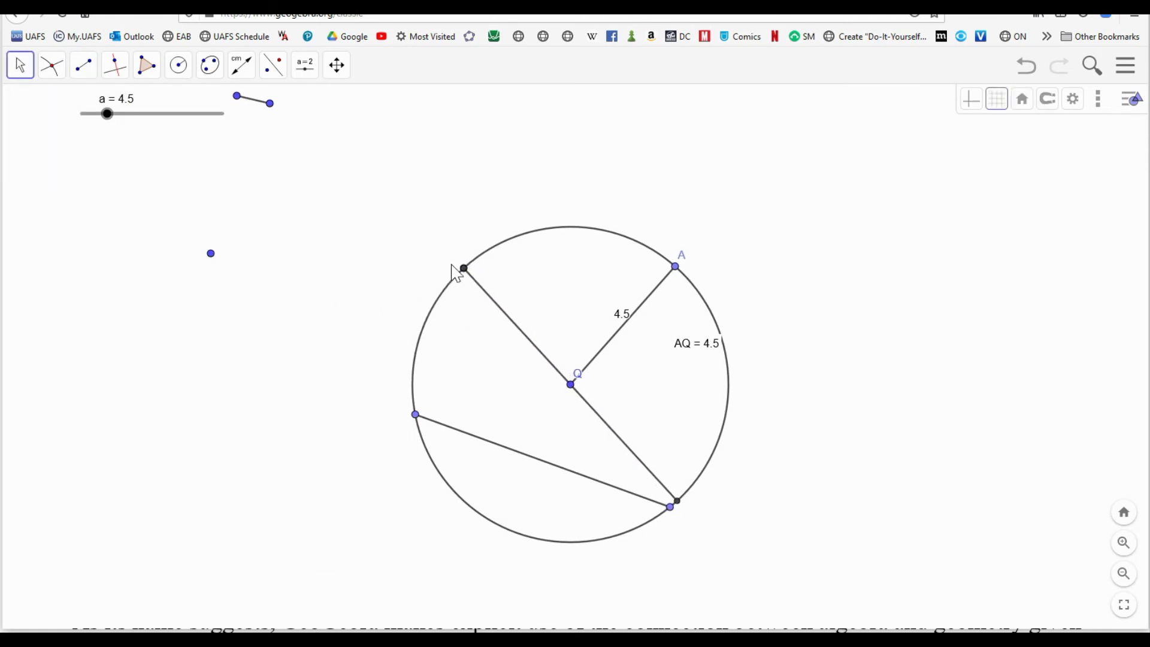
left_click_drag(464, 267, 433, 324)
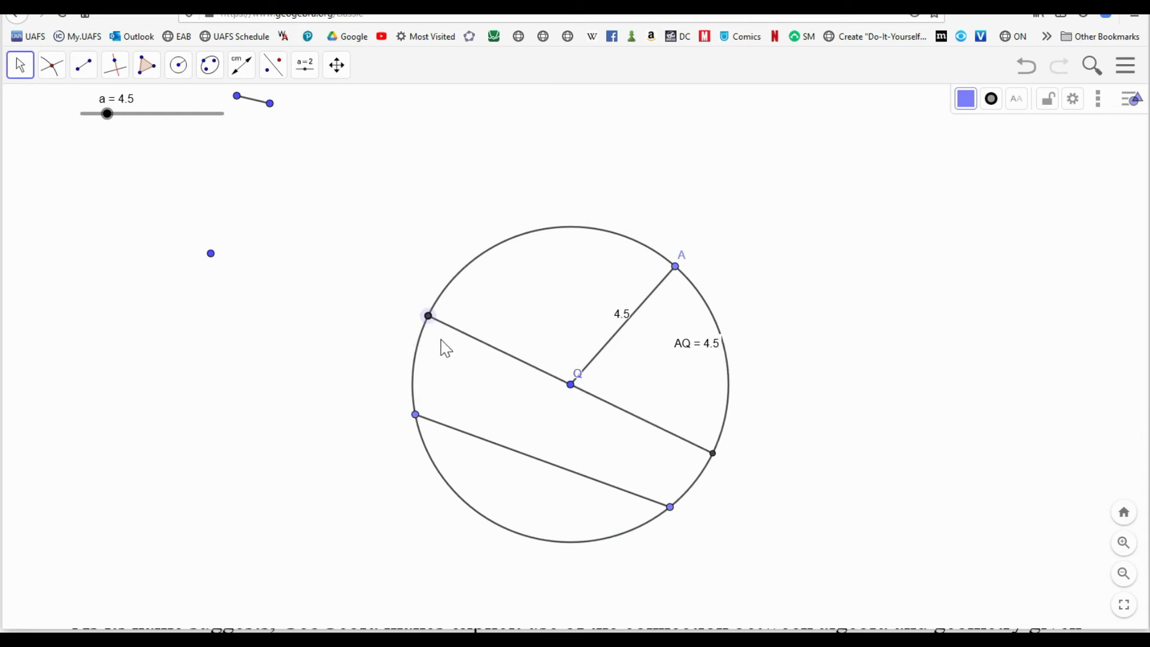
left_click(243, 79)
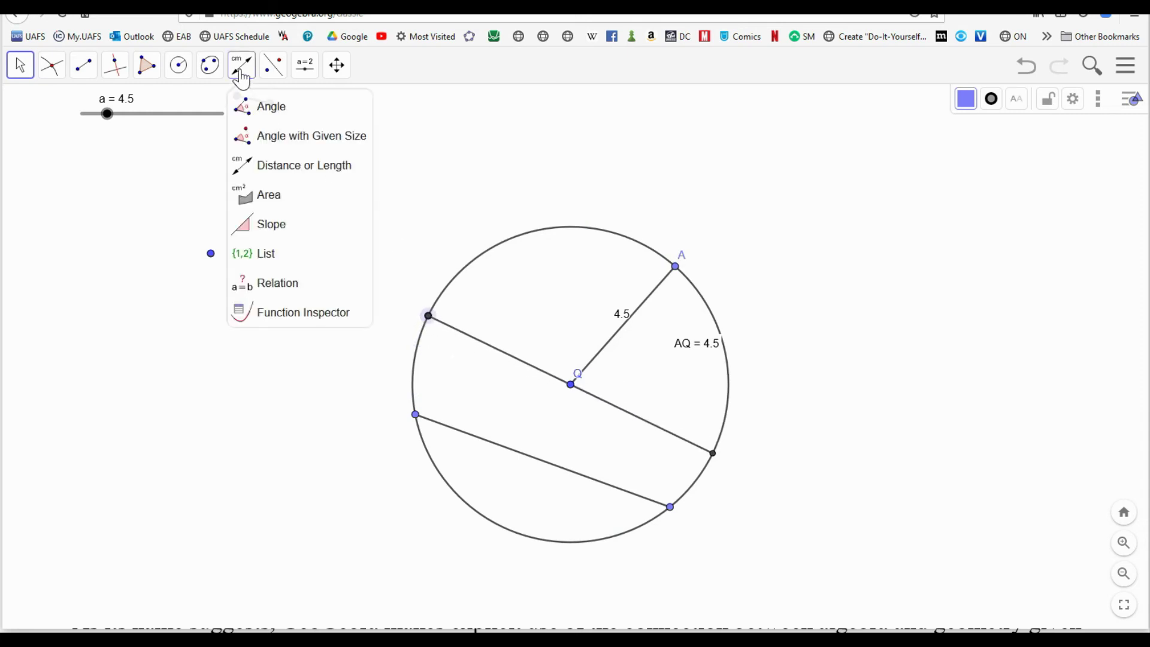
- Measure the diameter between endpoints D and G, showing DG = 9
left_click(256, 177)
left_click(429, 316)
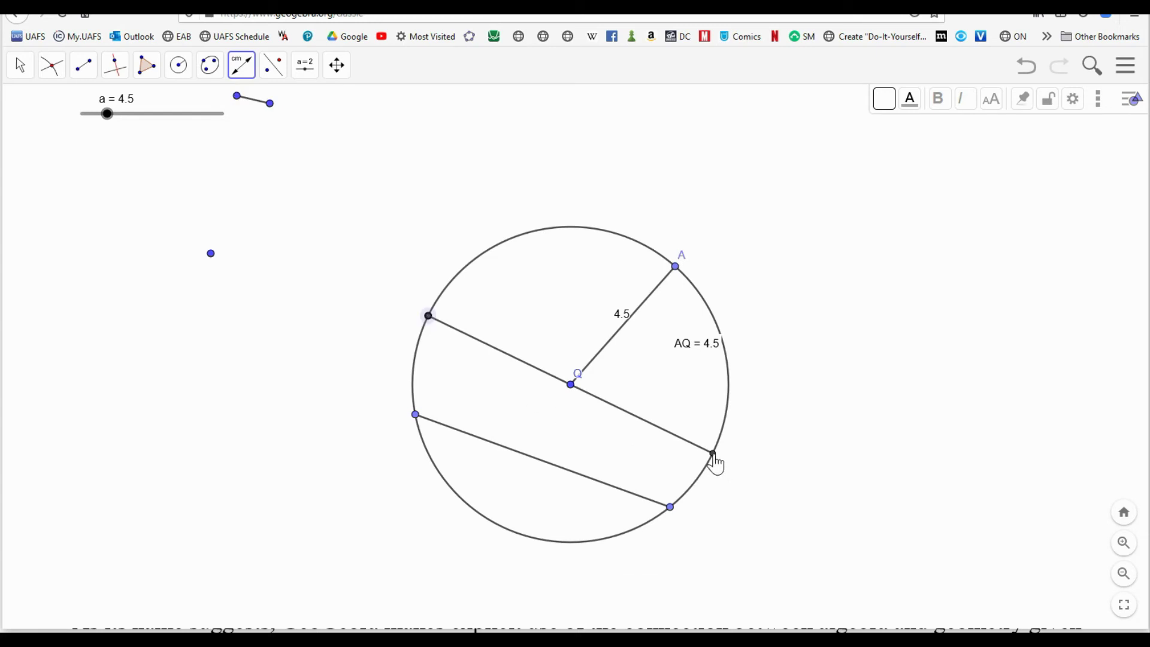
left_click(713, 453)
- With the Move tool, stack the AQ = 4.5 label above DG = 9 beside Q
left_click(21, 65)
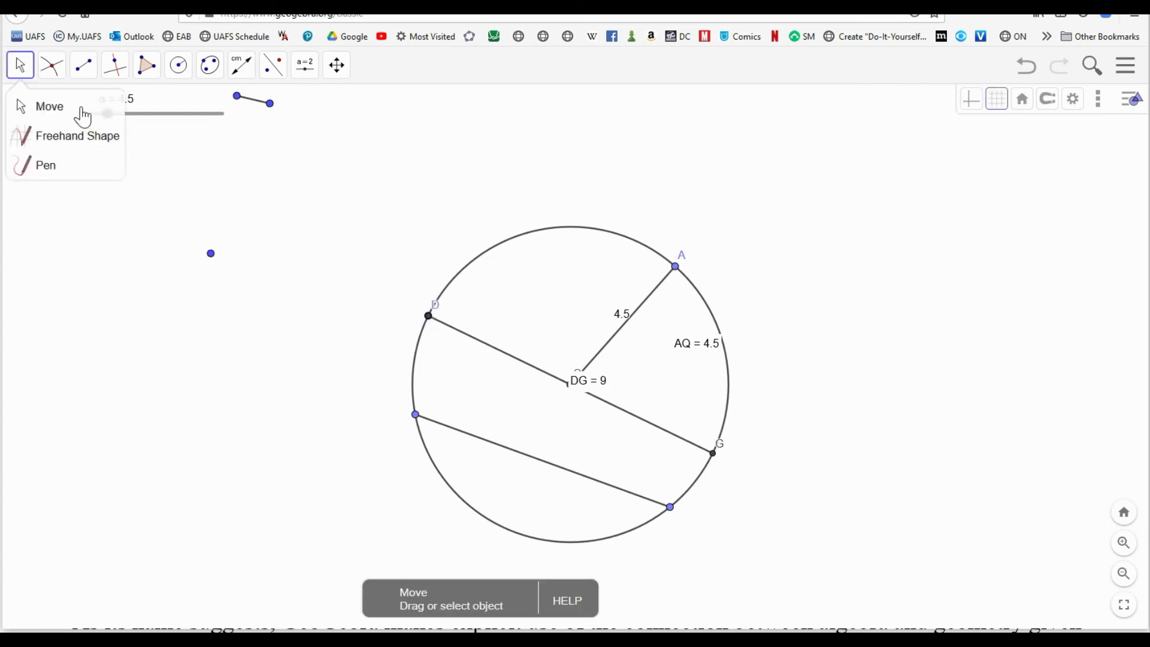
left_click(82, 111)
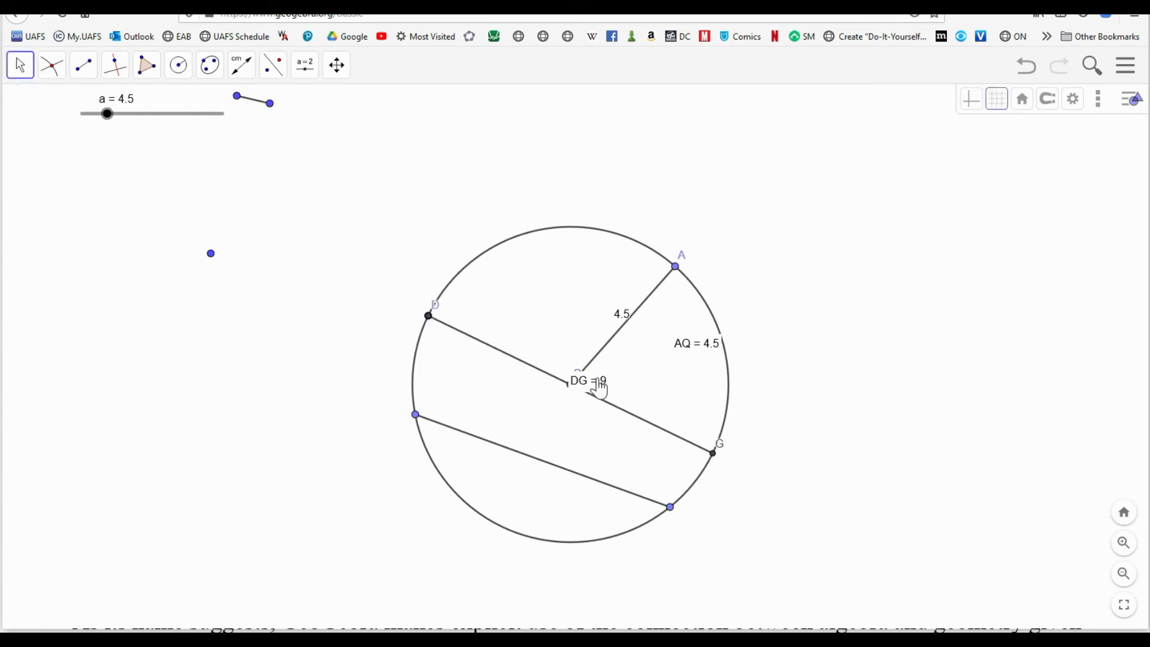
left_click_drag(592, 386, 649, 384)
left_click_drag(703, 353, 649, 362)
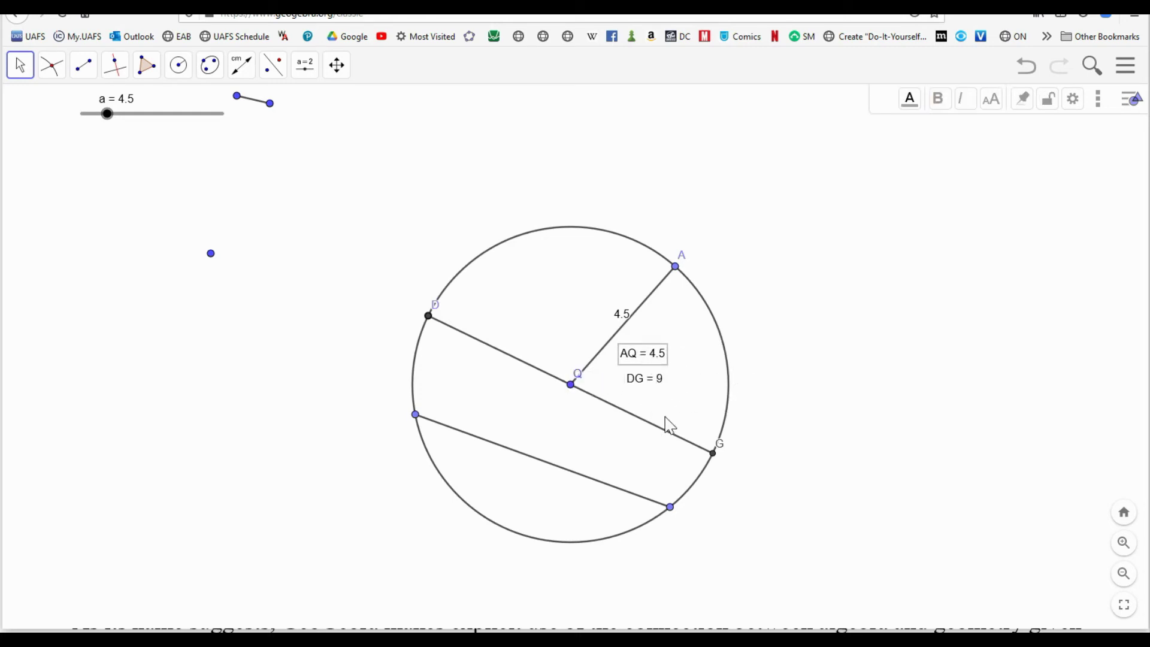
left_click(713, 455)
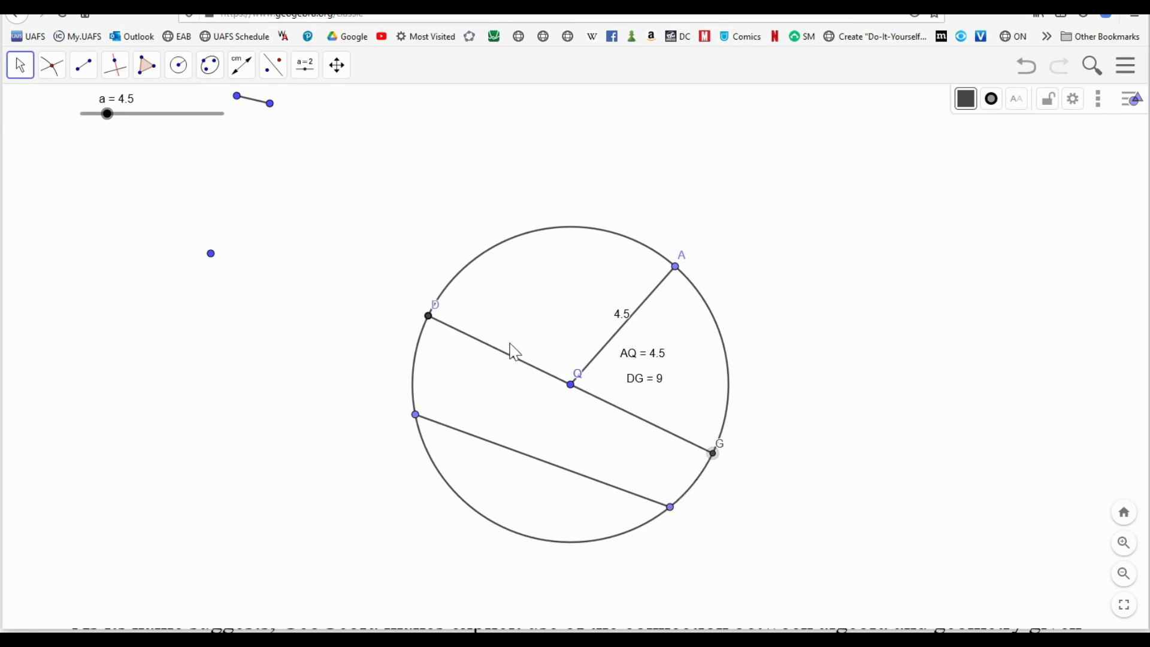
left_click_drag(431, 318, 580, 462)
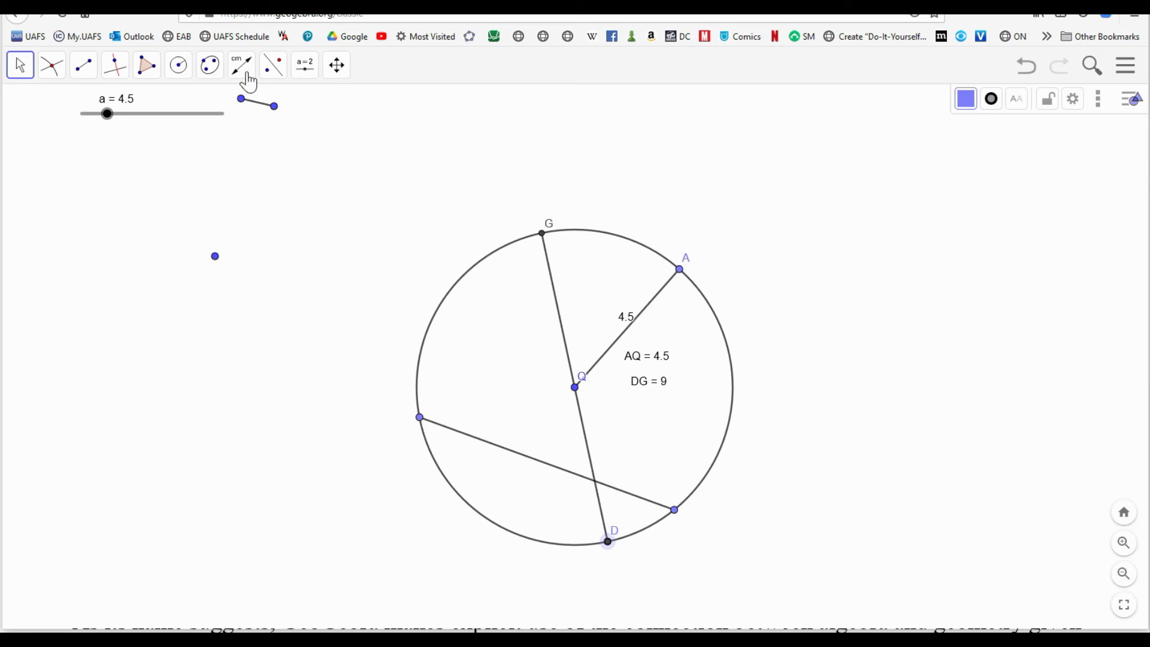
- Bring up the line-type tools in the toolbar
left_click(83, 80)
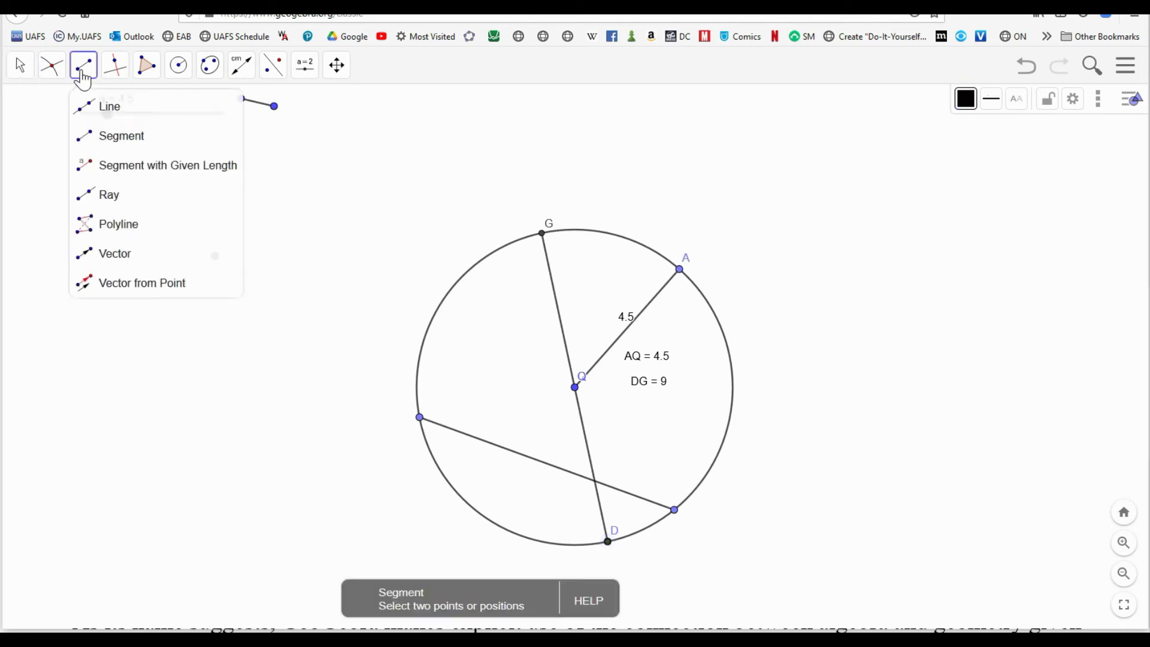
- Draw a line through two points left of the circle and tilt it nearly vertical
left_click(87, 114)
left_click(250, 341)
left_click(381, 254)
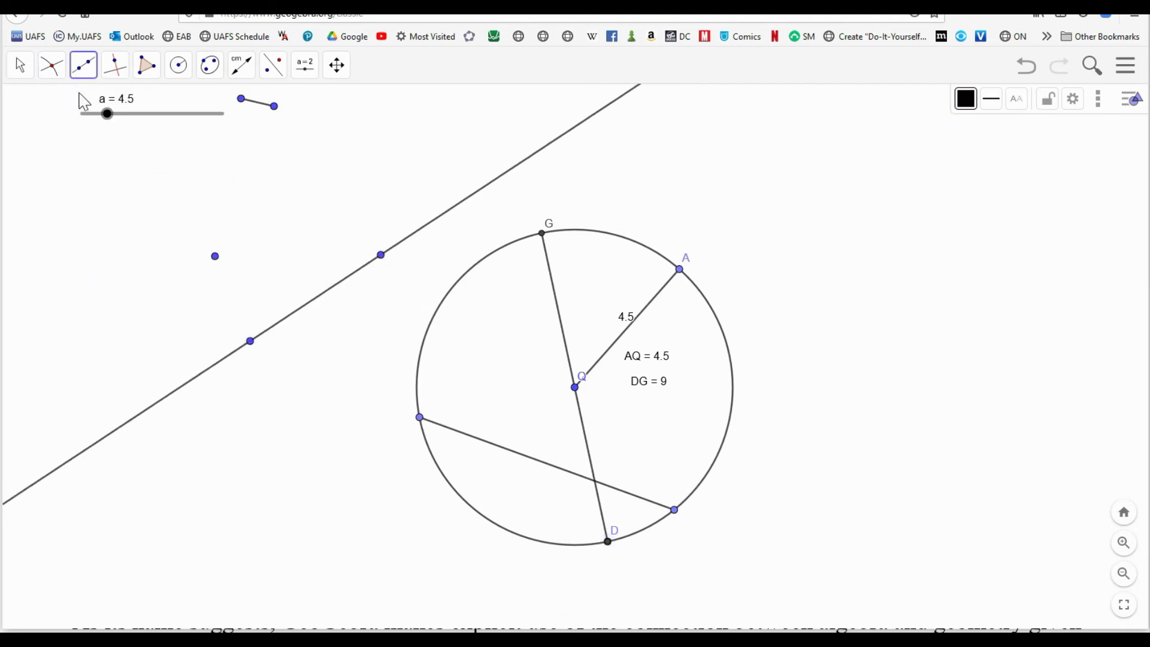
left_click(20, 67)
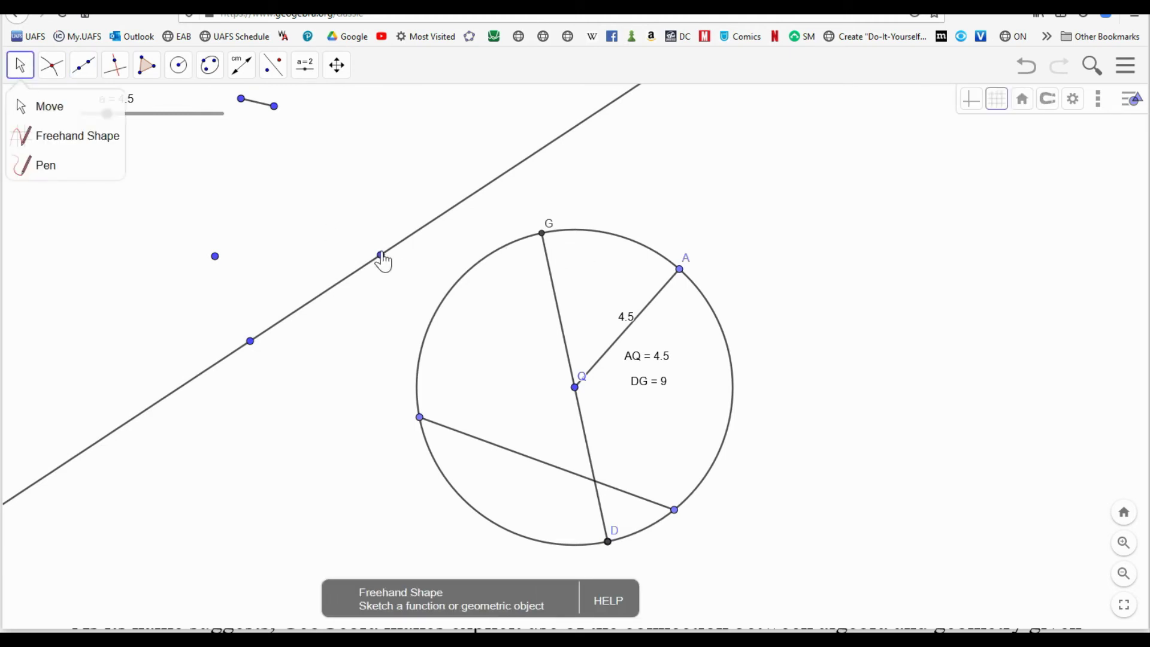
left_click_drag(381, 255, 244, 510)
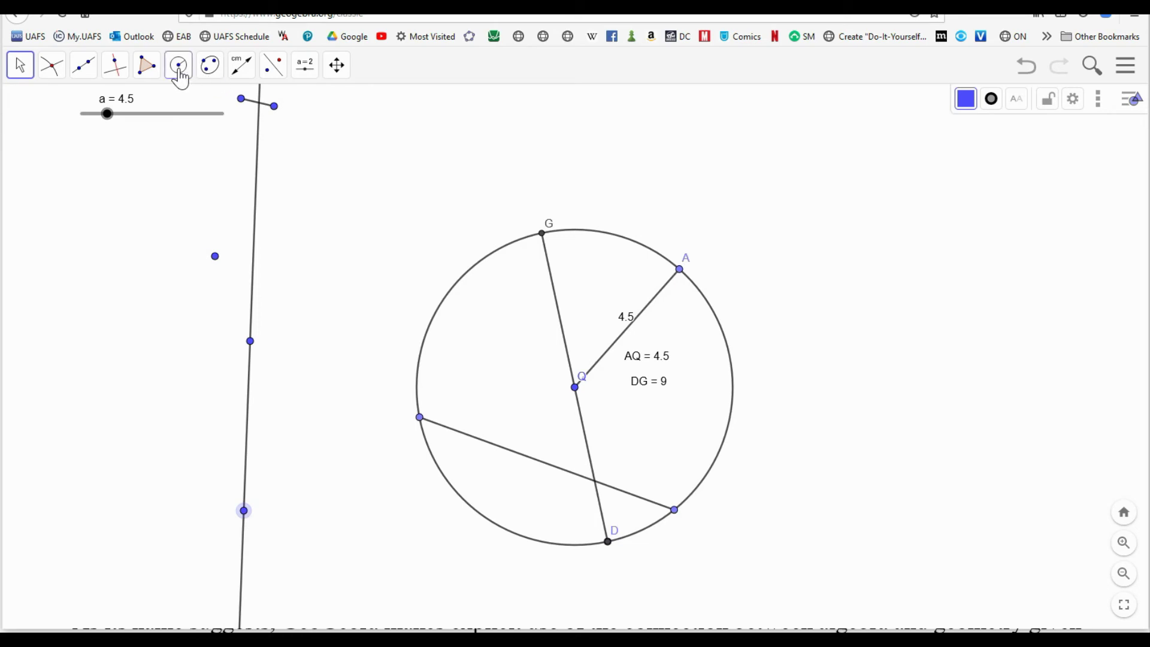
- Try the Intersect tool, then return to the Move tool
left_click(52, 70)
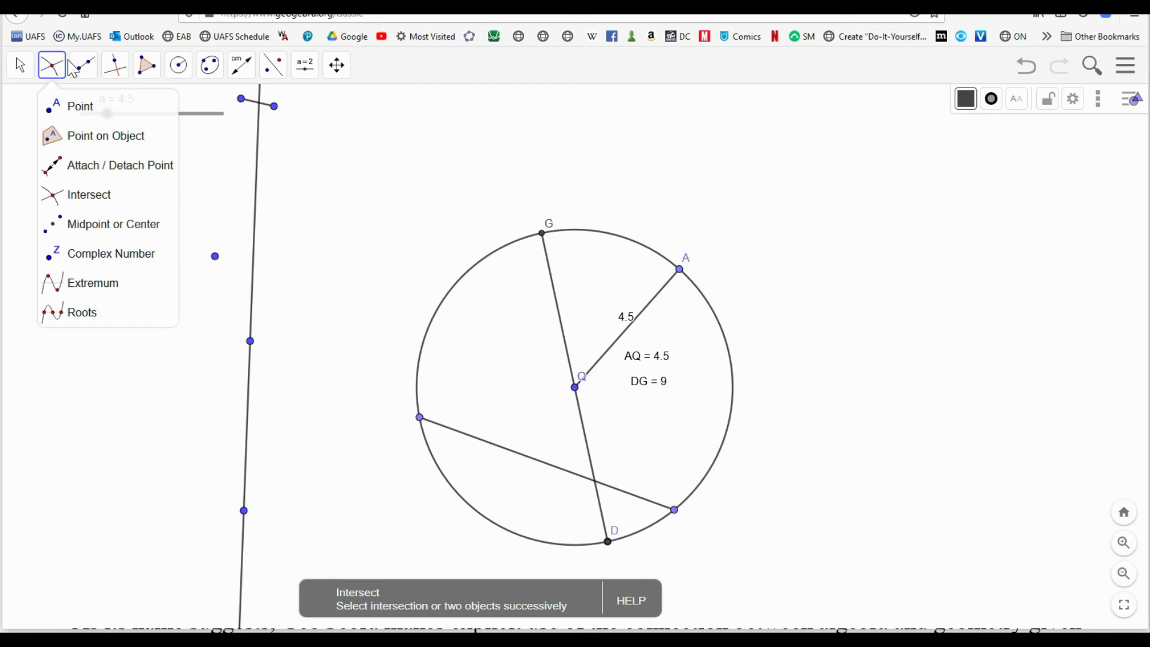
mouse_move(82, 75)
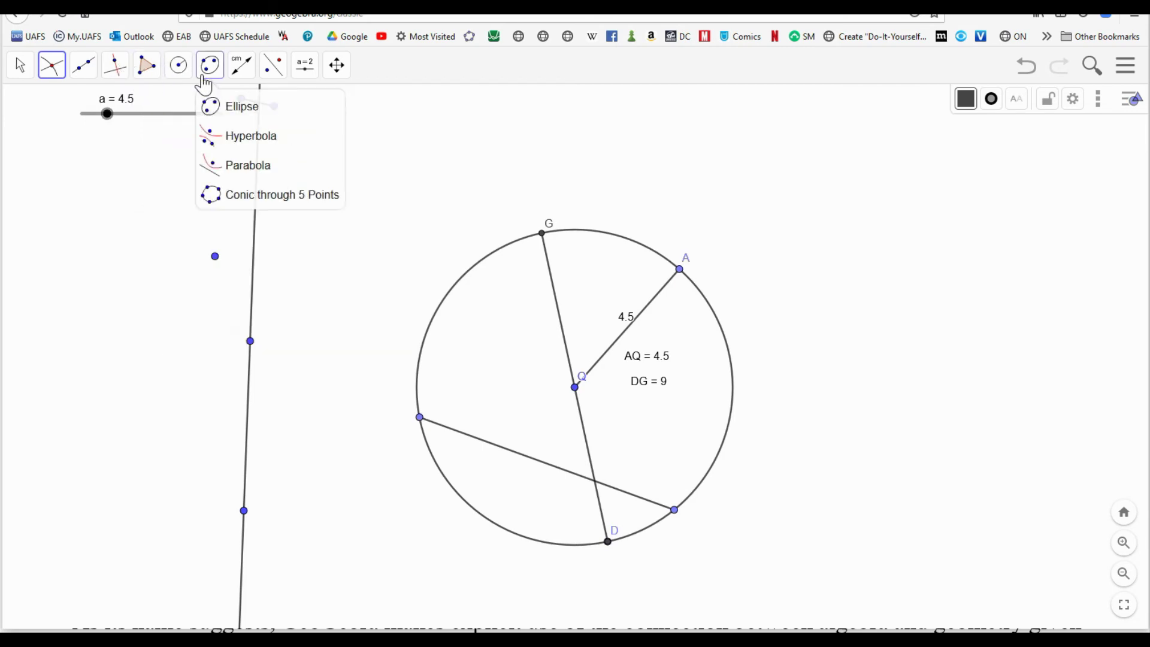
mouse_move(275, 71)
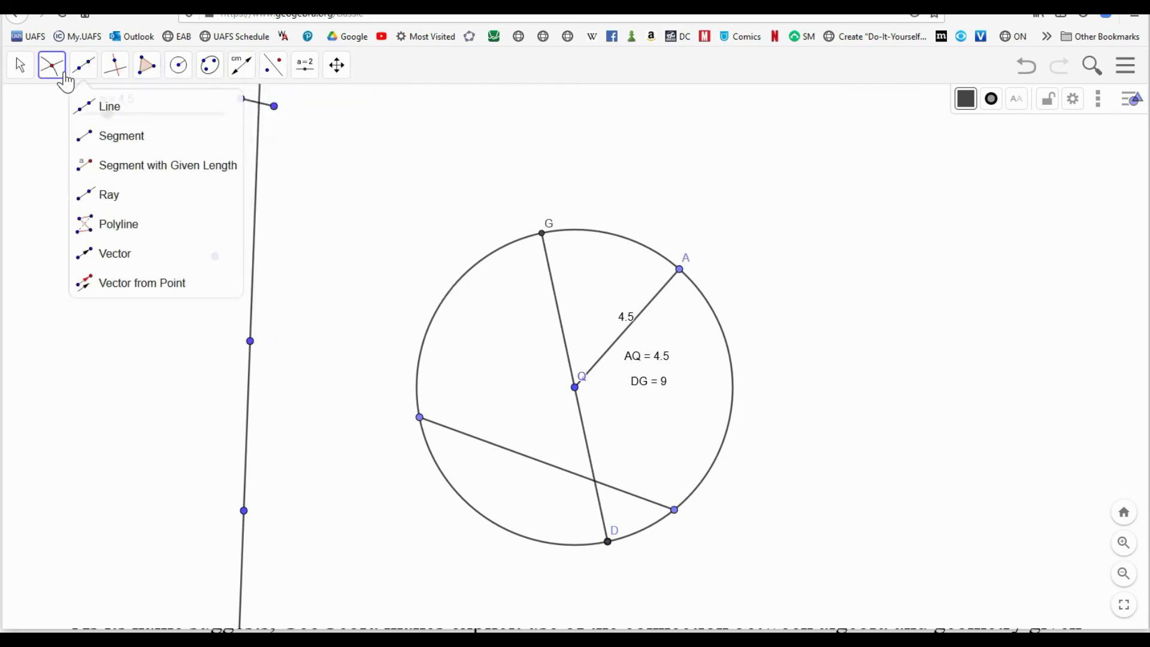
mouse_move(20, 73)
left_click(89, 109)
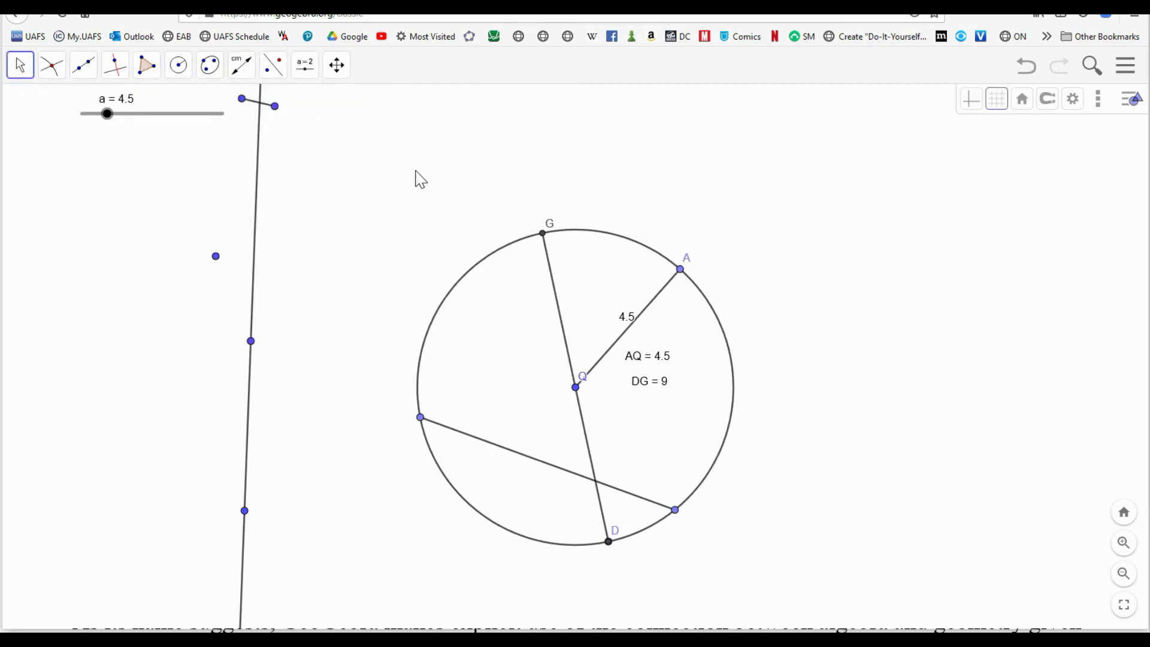